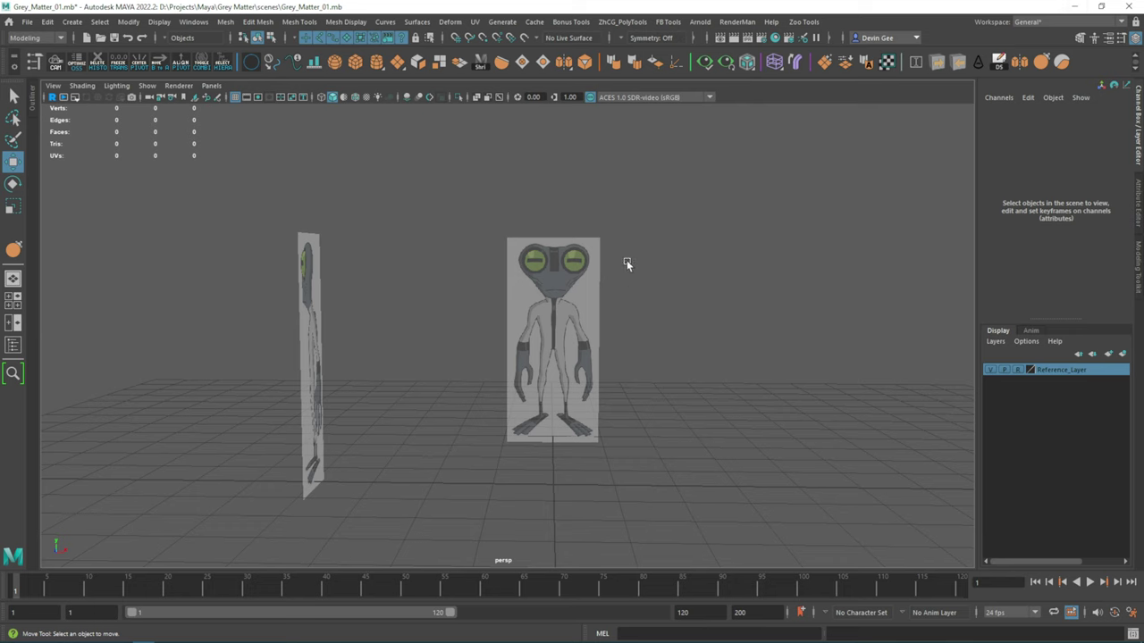
- Create a polygon cylinder with 8 axis subdivisions and 1 height subdivision
{"action": "left_click_drag", "start_coordinate": [627, 263], "coordinate": [703, 318], "text": "alt"}
{"action": "right_click_drag", "start_coordinate": [703, 318], "coordinate": [625, 324], "text": "shift"}
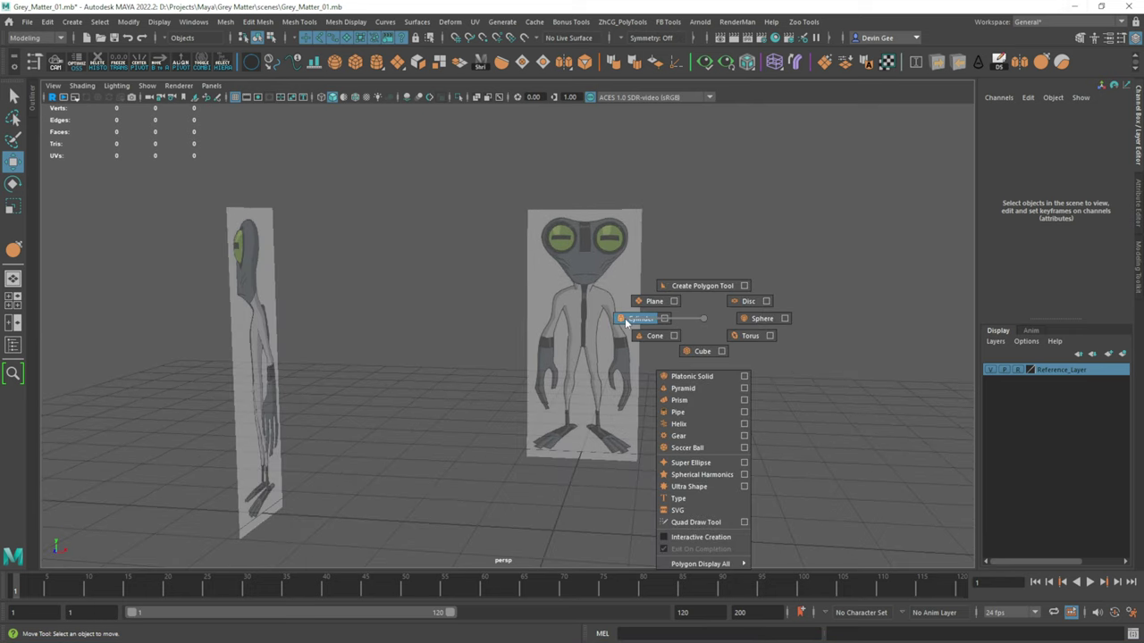
{"action": "left_click_drag", "start_coordinate": [625, 324], "coordinate": [679, 340], "text": "alt"}
{"action": "key", "text": "t"}
{"action": "left_click", "coordinate": [768, 369]}
{"action": "mouse_move", "coordinate": [804, 370]}
{"action": "middle_mouse_down"}
{"action": "mouse_move", "coordinate": [839, 366]}
{"action": "mouse_move", "coordinate": [648, 379]}
{"action": "middle_mouse_up"}
{"action": "left_click", "coordinate": [773, 379]}
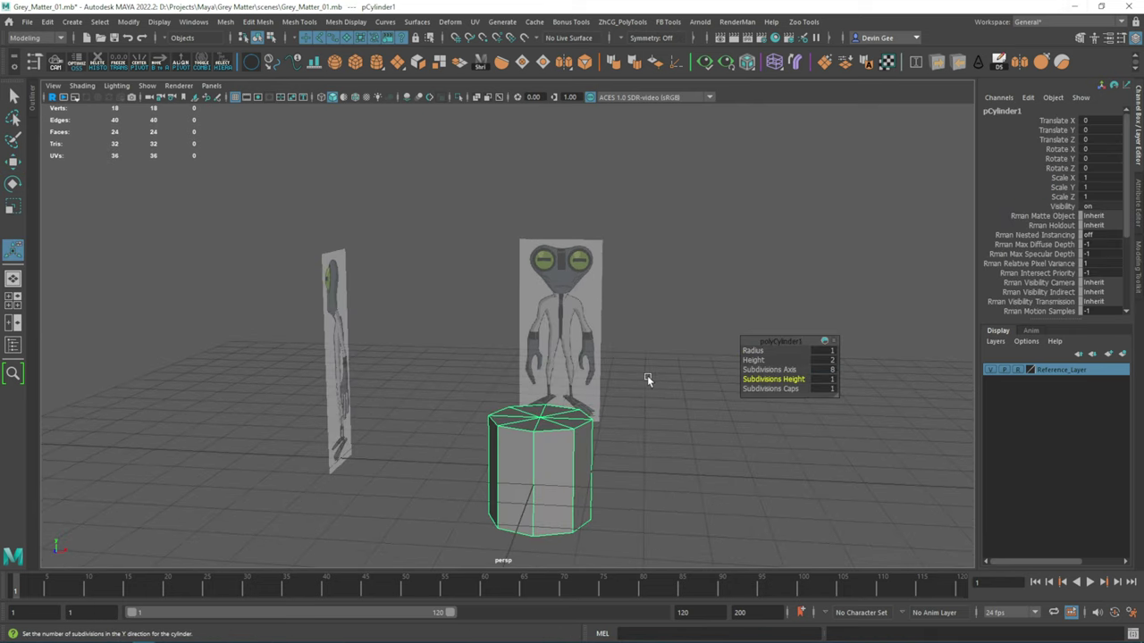
- Scale the cylinder to about 0.243 and raise it to the reference's chest (Y 2.124)
{"action": "key", "text": "w"}
{"action": "scroll", "coordinate": [503, 426], "scroll_direction": "up", "scroll_amount": 3}
{"action": "key", "text": "r"}
{"action": "left_click_drag", "start_coordinate": [507, 335], "coordinate": [421, 317]}
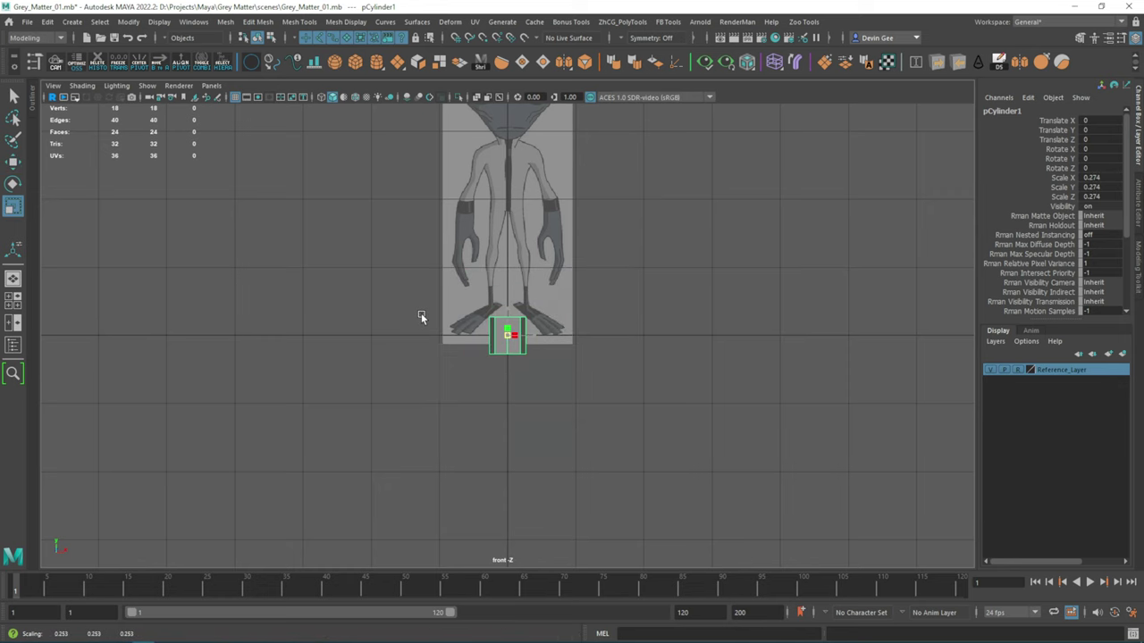
{"action": "key", "text": "w"}
{"action": "middle_click_drag", "start_coordinate": [421, 317], "coordinate": [429, 536], "text": "alt"}
{"action": "left_click_drag", "start_coordinate": [536, 497], "coordinate": [536, 324]}
{"action": "scroll", "coordinate": [536, 339], "scroll_direction": "up", "scroll_amount": 5}
- Marquee-select the cylinder's left-half faces and delete them
{"action": "right_click", "coordinate": [519, 326]}
{"action": "left_click_drag", "start_coordinate": [435, 304], "coordinate": [517, 483]}
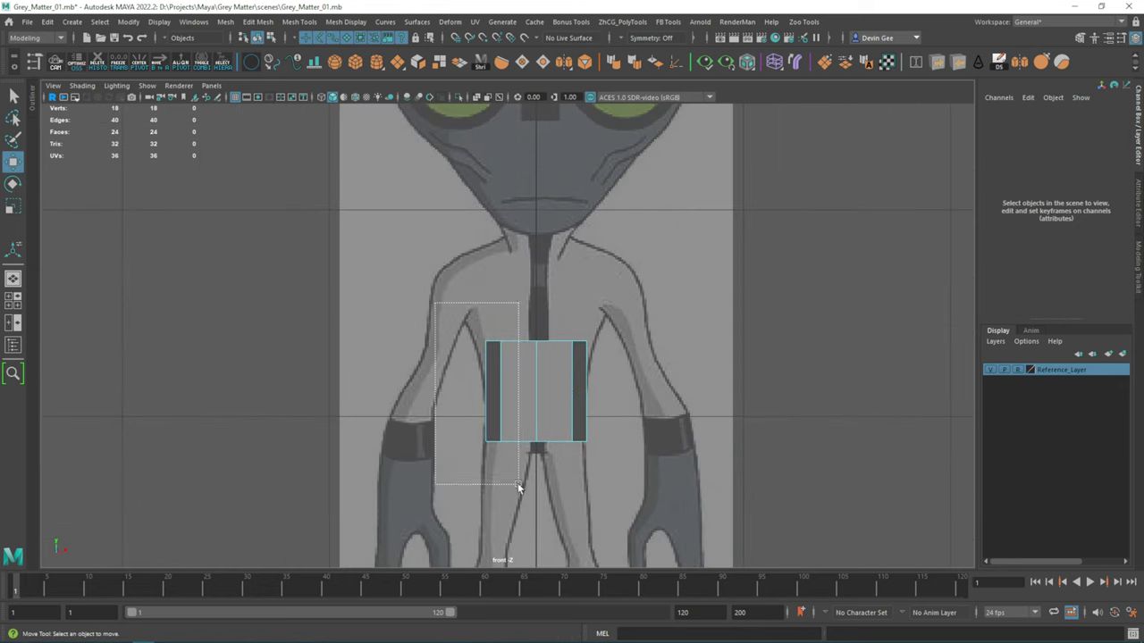
{"action": "key", "text": "Delete"}
{"action": "right_click_drag", "start_coordinate": [582, 322], "coordinate": [631, 286]}
- Mirror the half-cylinder with Duplicate Special at Scale X -1, creating pCylinder2
{"action": "left_click", "coordinate": [49, 22]}
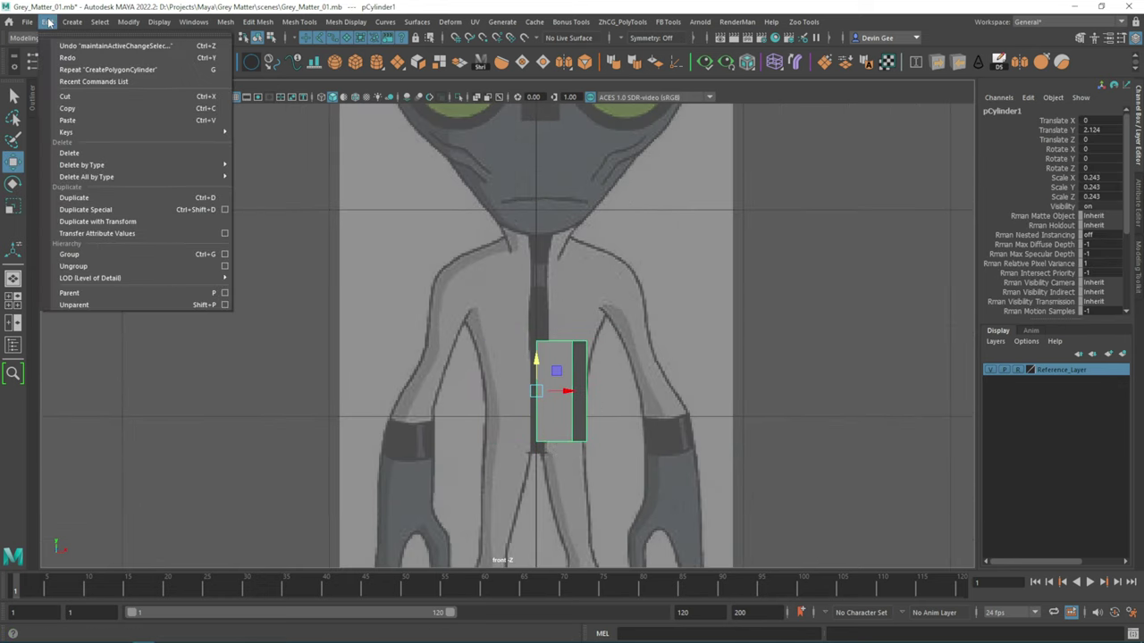
{"action": "left_click", "coordinate": [224, 209]}
{"action": "left_click_drag", "start_coordinate": [491, 373], "coordinate": [304, 138]}
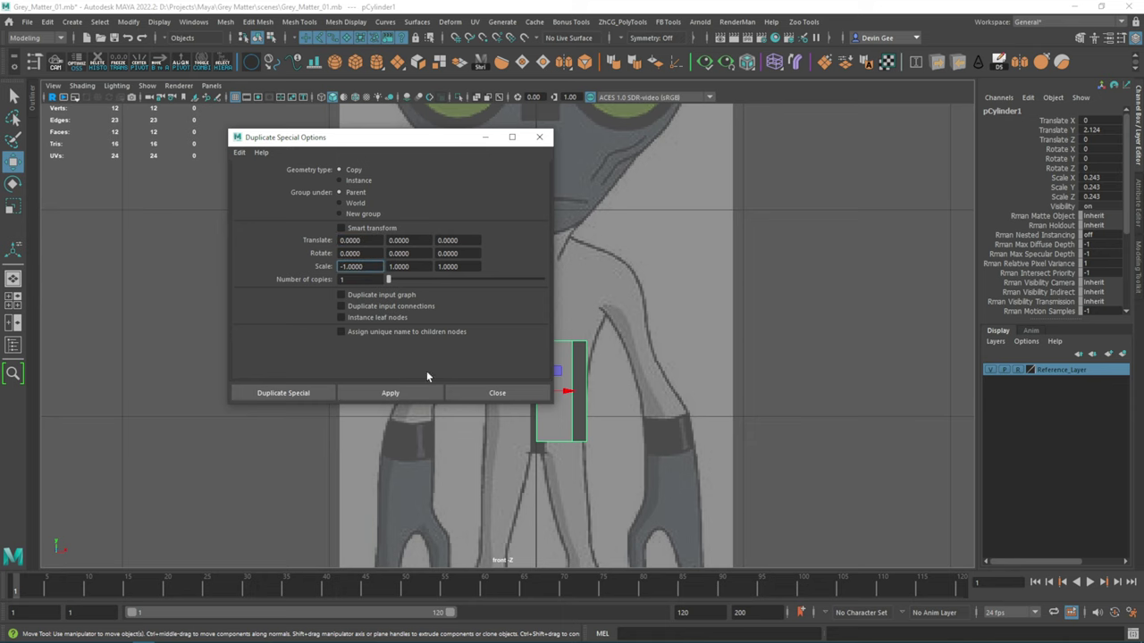
{"action": "left_click", "coordinate": [389, 392]}
{"action": "left_click", "coordinate": [497, 392]}
{"action": "middle_click_drag", "start_coordinate": [487, 113], "coordinate": [555, 346], "text": "alt"}
{"action": "scroll", "coordinate": [540, 349], "scroll_direction": "up", "scroll_amount": 2}
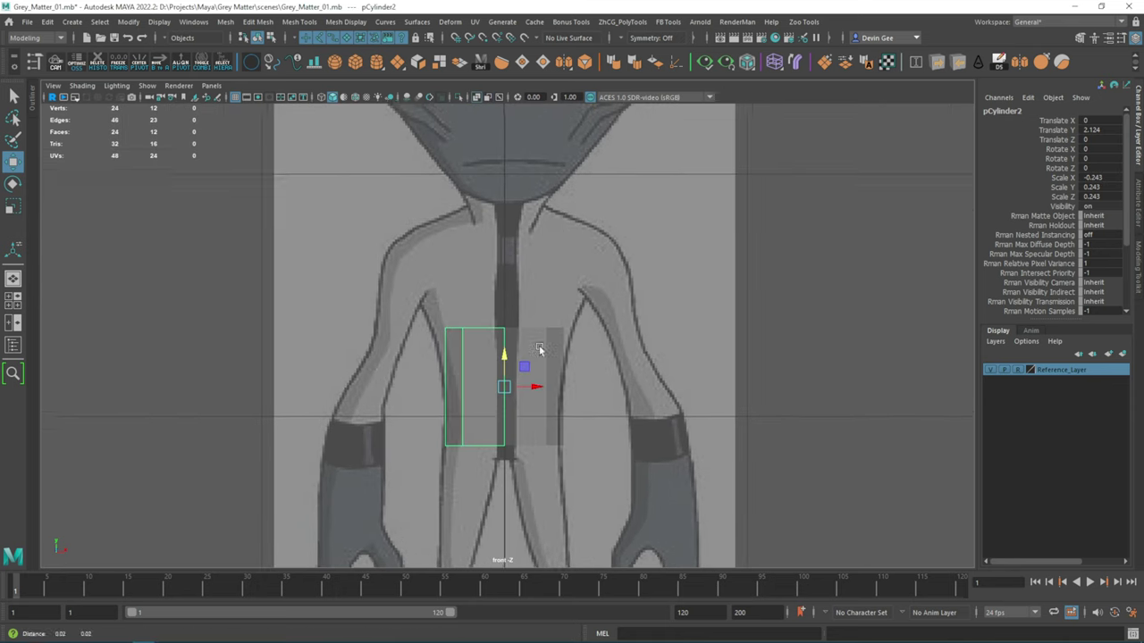
{"action": "scroll", "coordinate": [539, 348], "scroll_direction": "up", "scroll_amount": 2}
{"action": "scroll", "coordinate": [515, 293], "scroll_direction": "up", "scroll_amount": 1}
{"action": "scroll", "coordinate": [507, 303], "scroll_direction": "down", "scroll_amount": 1}
- Reselect the original half-cylinder pCylinder1 and reopen the Duplicate Special options
{"action": "right_click_drag", "start_coordinate": [508, 303], "coordinate": [509, 336]}
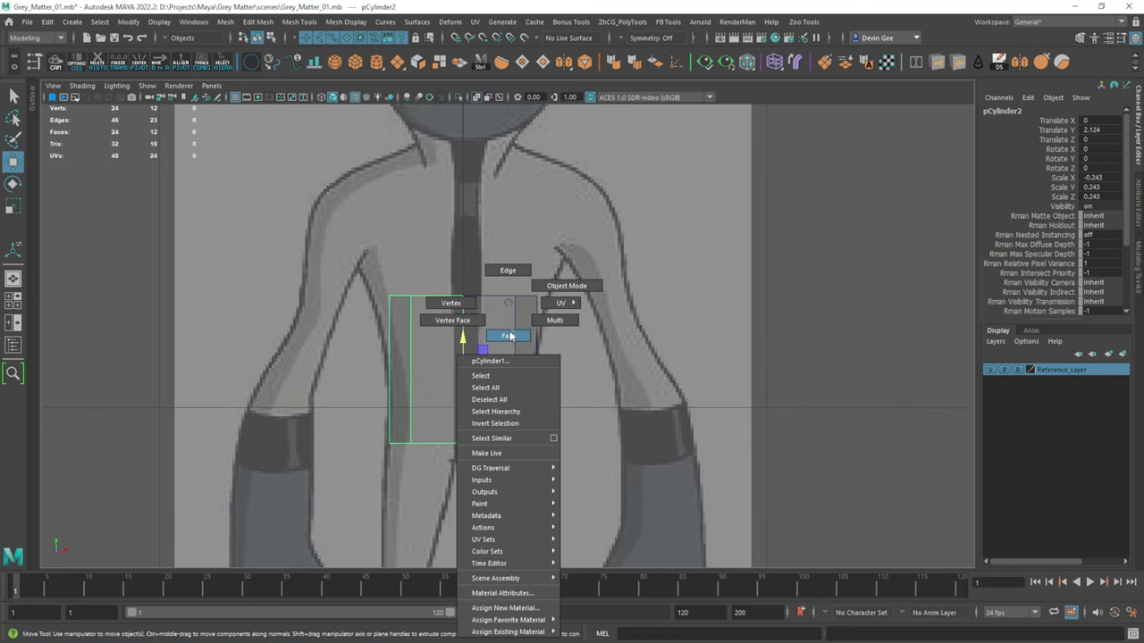
{"action": "left_click", "coordinate": [523, 281]}
{"action": "key", "text": "F8"}
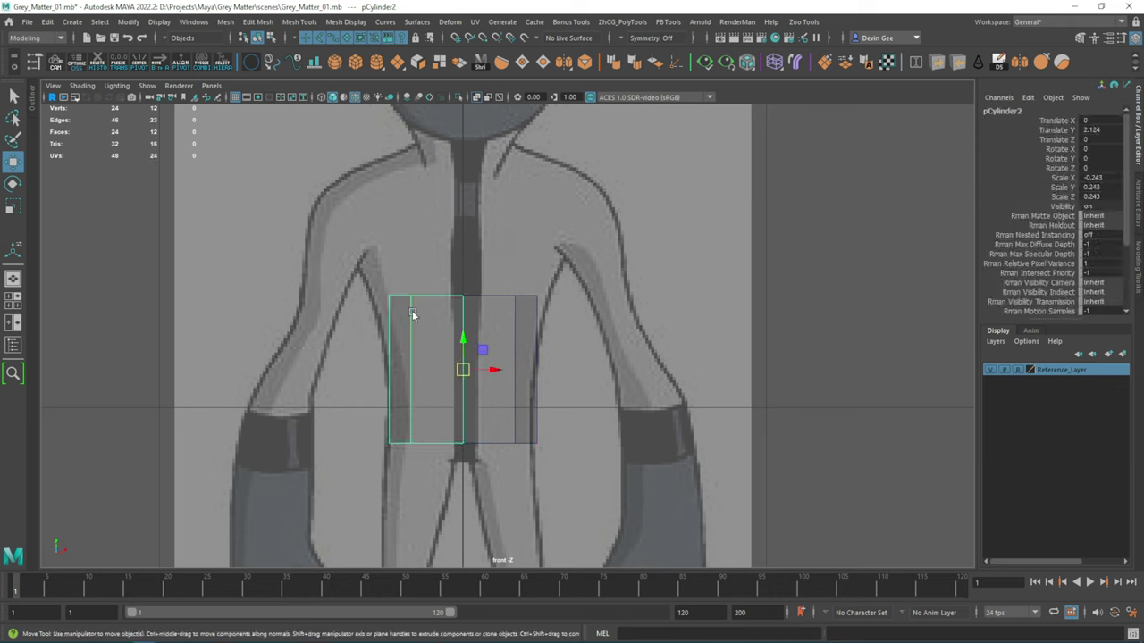
{"action": "left_click", "coordinate": [518, 322]}
{"action": "left_click", "coordinate": [47, 21]}
{"action": "left_click", "coordinate": [185, 213]}
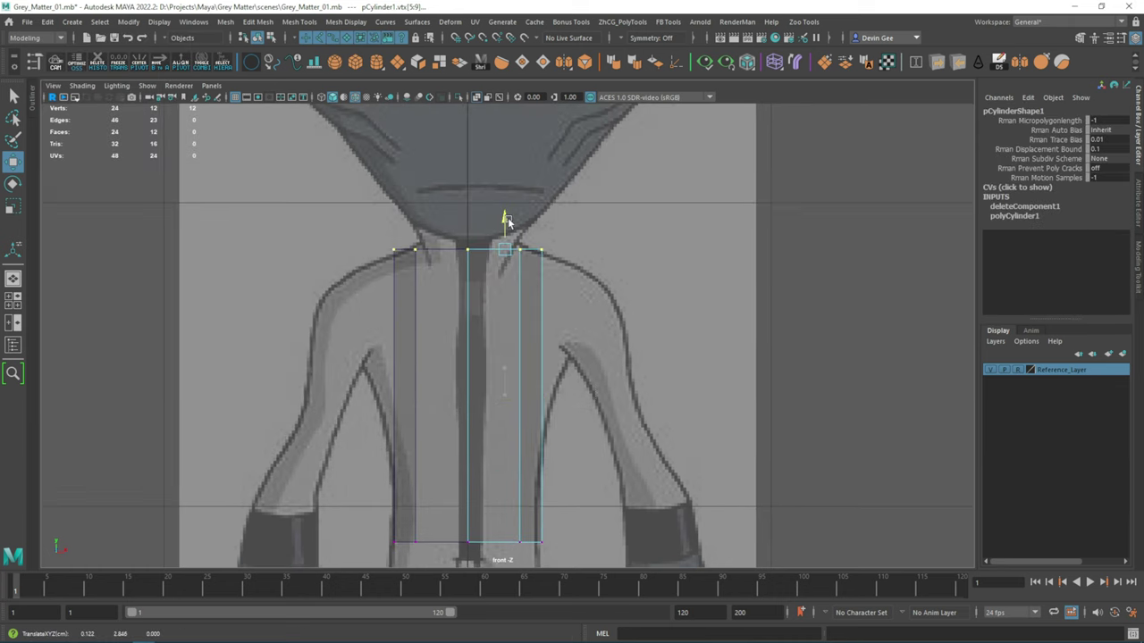
- Pull the top vertices in toward the neck and extrude the top face
{"action": "left_click", "coordinate": [531, 247]}
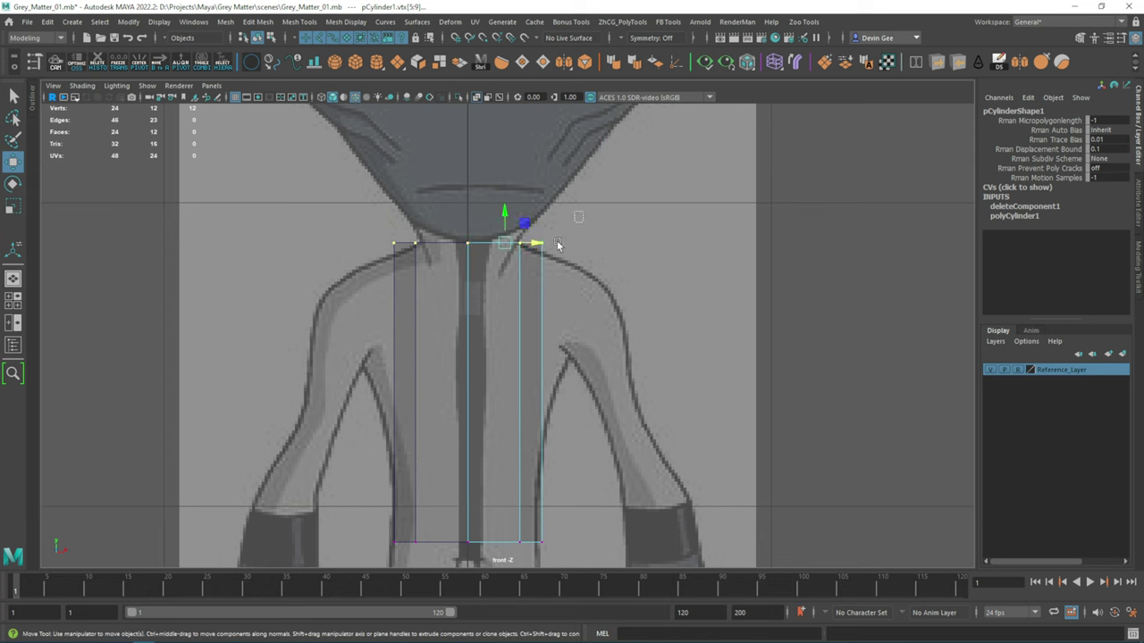
{"action": "left_click_drag", "start_coordinate": [534, 243], "coordinate": [526, 257]}
{"action": "scroll", "coordinate": [526, 256], "scroll_direction": "up", "scroll_amount": 3}
{"action": "right_click_drag", "start_coordinate": [483, 284], "coordinate": [557, 298]}
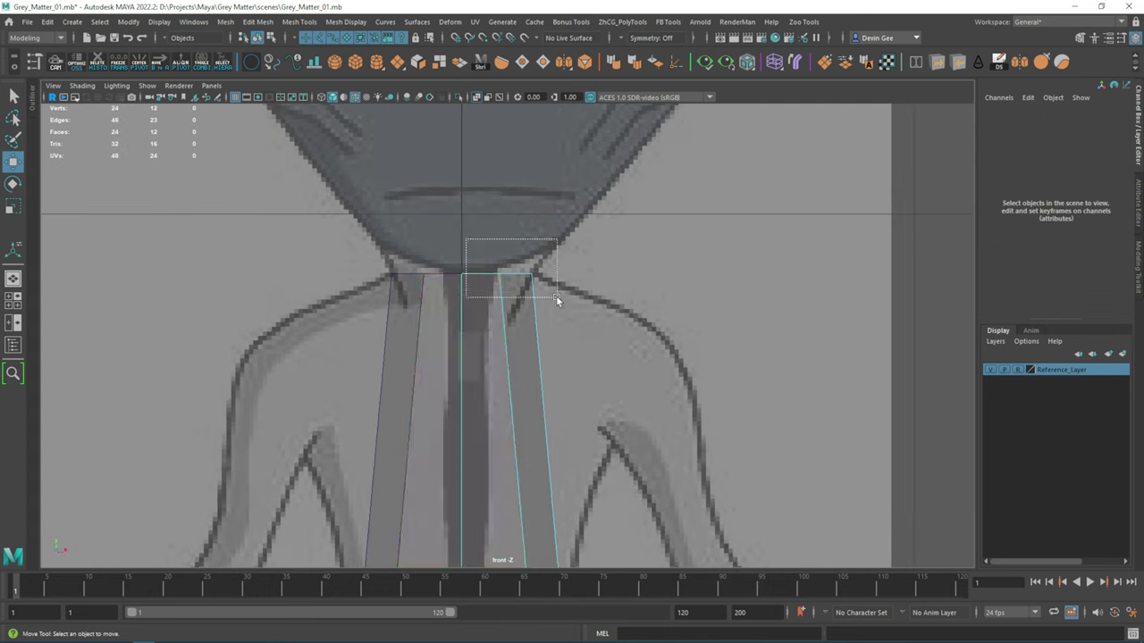
{"action": "left_click", "coordinate": [503, 255]}
{"action": "key", "text": "ctrl+e"}
- Cut a horizontal edge loop across the chest and push it outward to widen the chest
{"action": "key", "text": "F9"}
{"action": "left_click", "coordinate": [531, 243]}
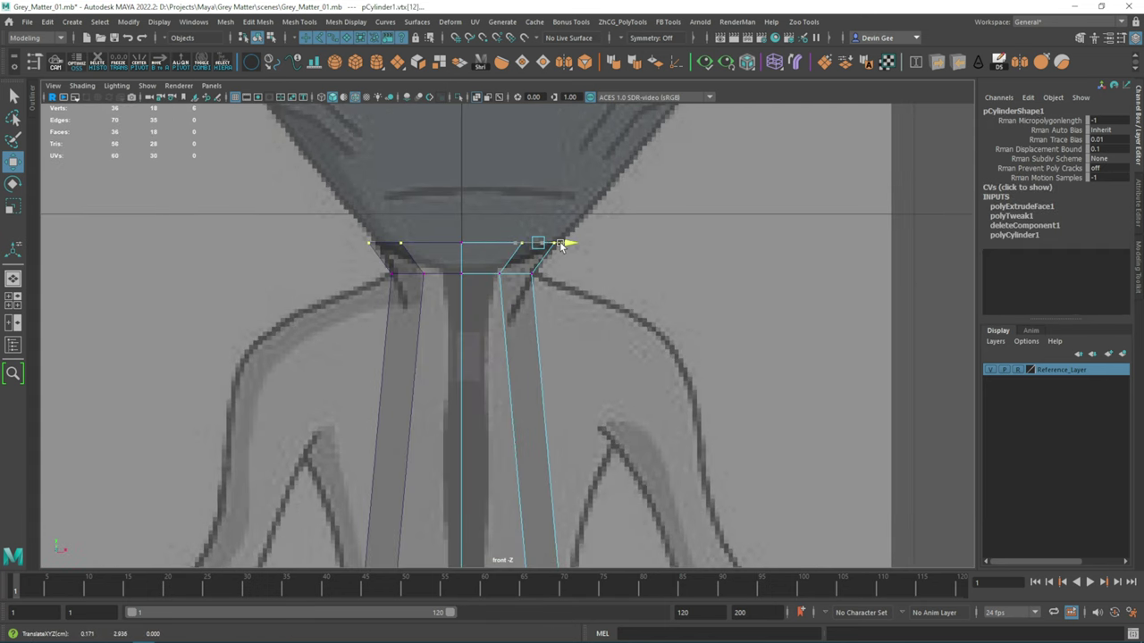
{"action": "scroll", "coordinate": [574, 375], "scroll_direction": "down", "scroll_amount": 5}
{"action": "scroll", "coordinate": [500, 358], "scroll_direction": "up", "scroll_amount": 1}
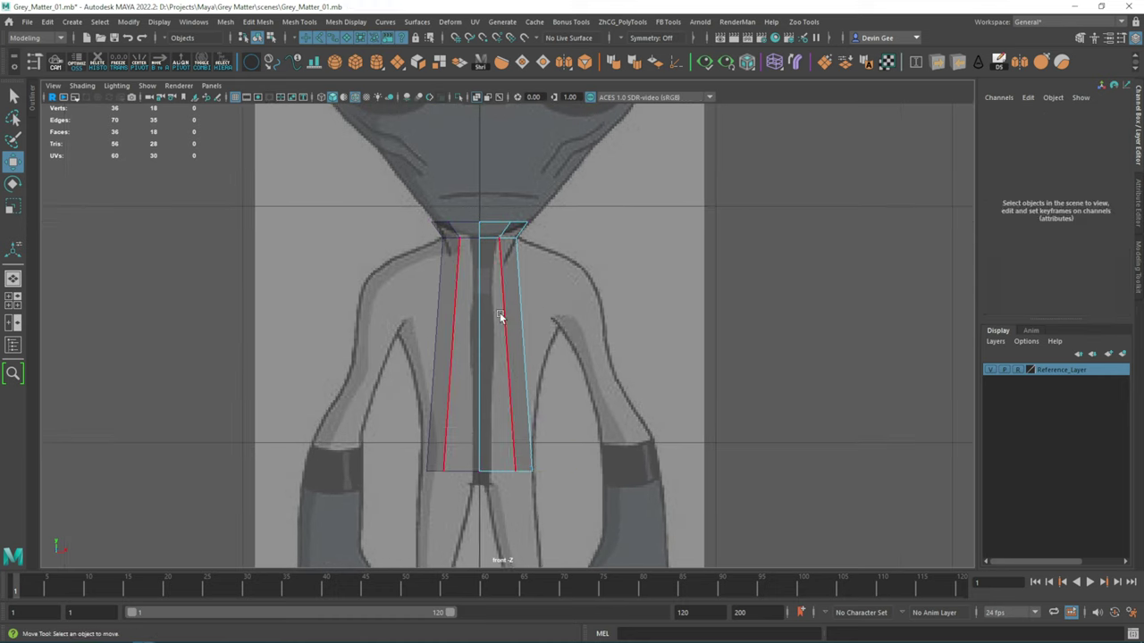
{"action": "left_click", "coordinate": [501, 332], "text": "ctrl"}
{"action": "key", "text": "w"}
{"action": "left_click", "coordinate": [549, 328]}
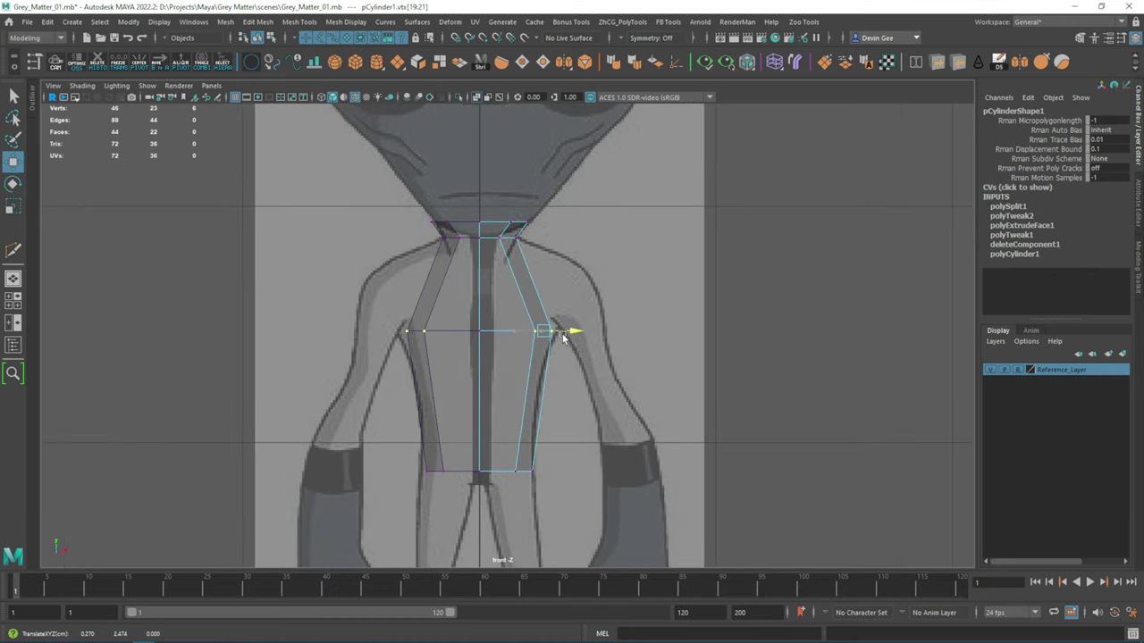
{"action": "left_click_drag", "start_coordinate": [567, 327], "coordinate": [576, 330]}
- Add lower horizontal loops and slide one into place across the waist
{"action": "left_click", "coordinate": [537, 400], "text": "ctrl"}
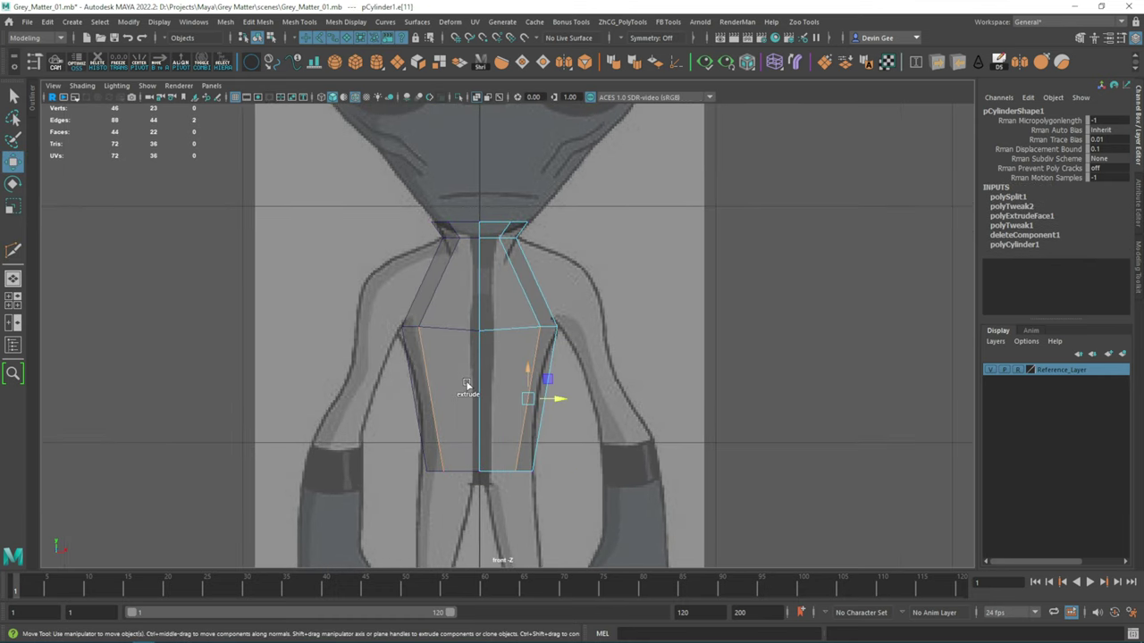
{"action": "key", "text": "w"}
{"action": "double_click", "coordinate": [545, 399]}
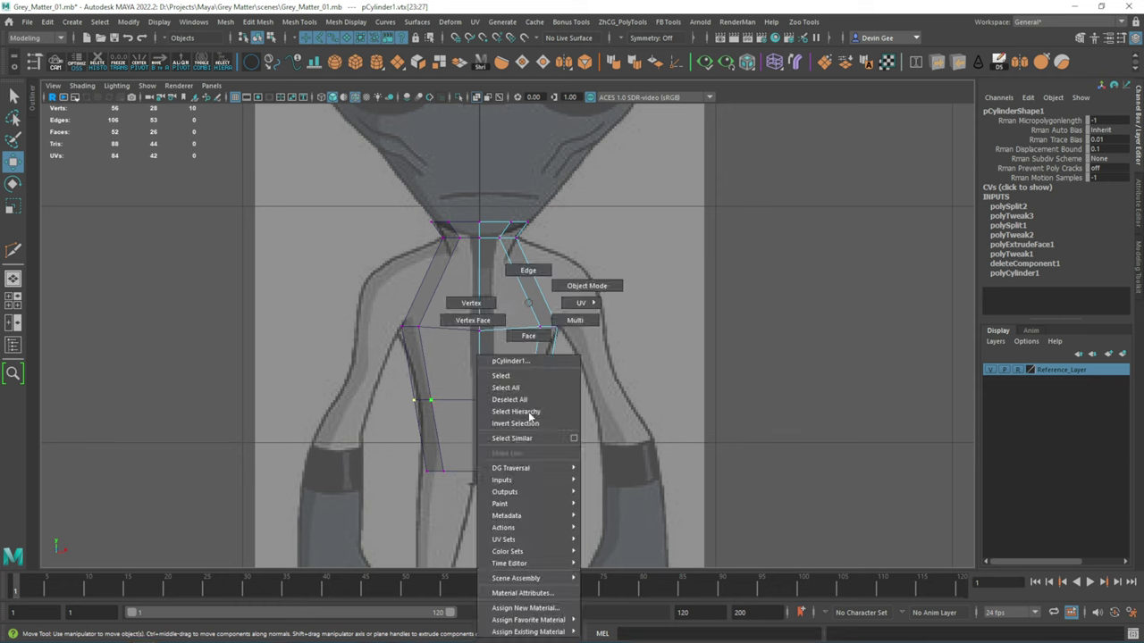
{"action": "right_click_drag", "start_coordinate": [545, 398], "coordinate": [560, 402]}
{"action": "scroll", "coordinate": [560, 402], "scroll_direction": "up", "scroll_amount": 2}
{"action": "right_click_drag", "start_coordinate": [537, 295], "coordinate": [536, 357], "text": "shift"}
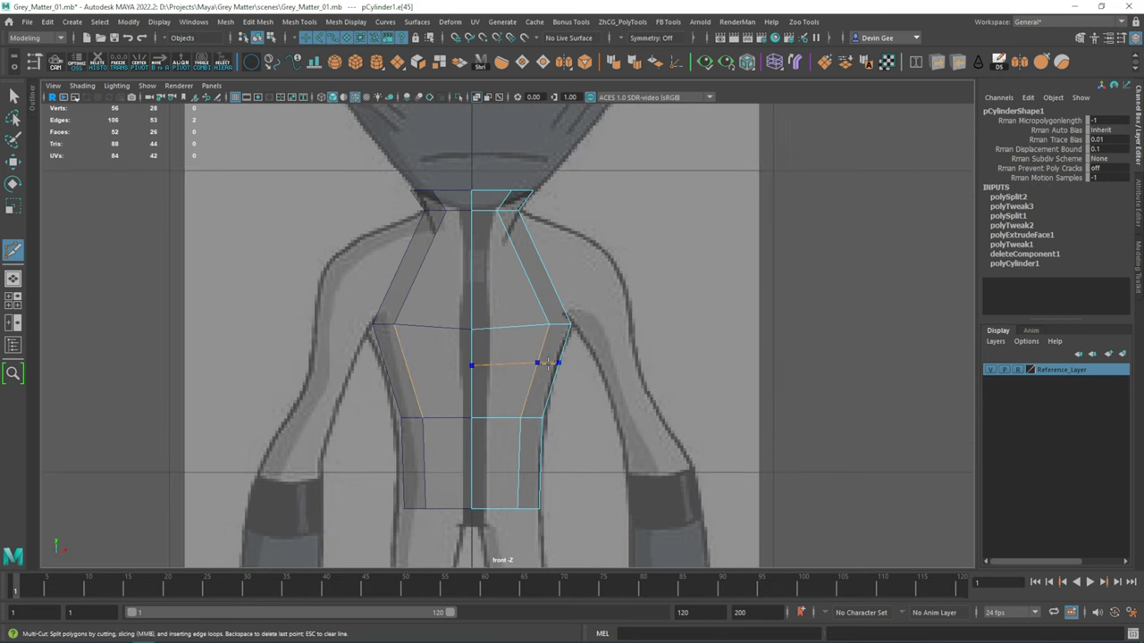
- Cut a loop near the neck and pull the shoulder and neck edges along the reference outline
{"action": "scroll", "coordinate": [593, 431], "scroll_direction": "up", "scroll_amount": 2}
{"action": "middle_click_drag", "start_coordinate": [528, 271], "coordinate": [536, 402], "text": "alt"}
{"action": "left_click", "coordinate": [536, 359], "text": "ctrl"}
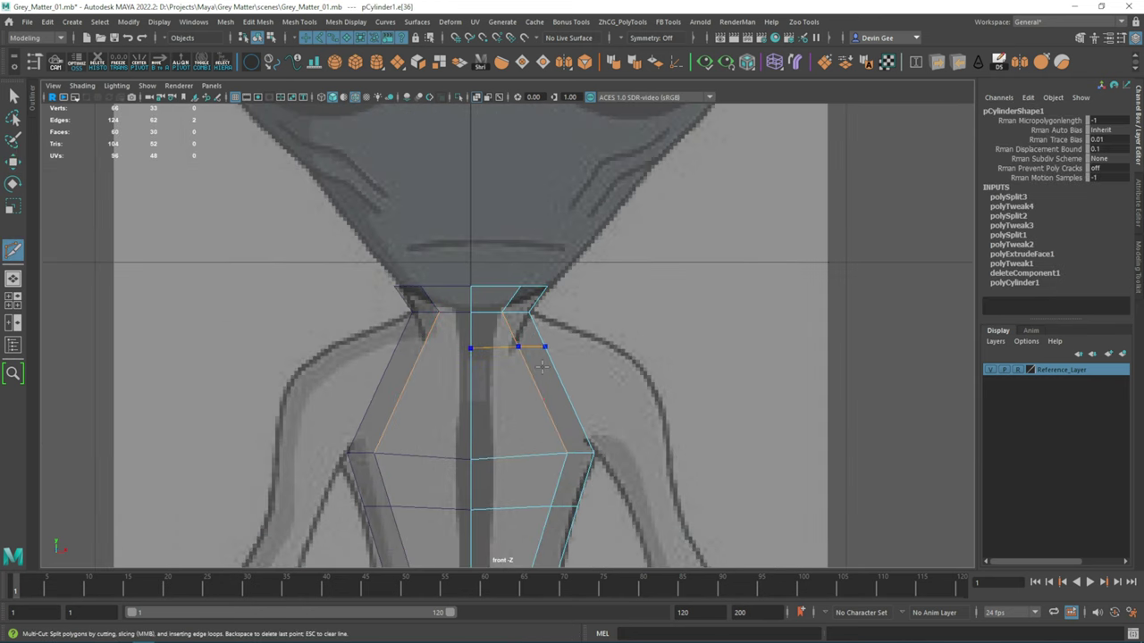
{"action": "key", "text": "w"}
{"action": "double_click", "coordinate": [582, 344]}
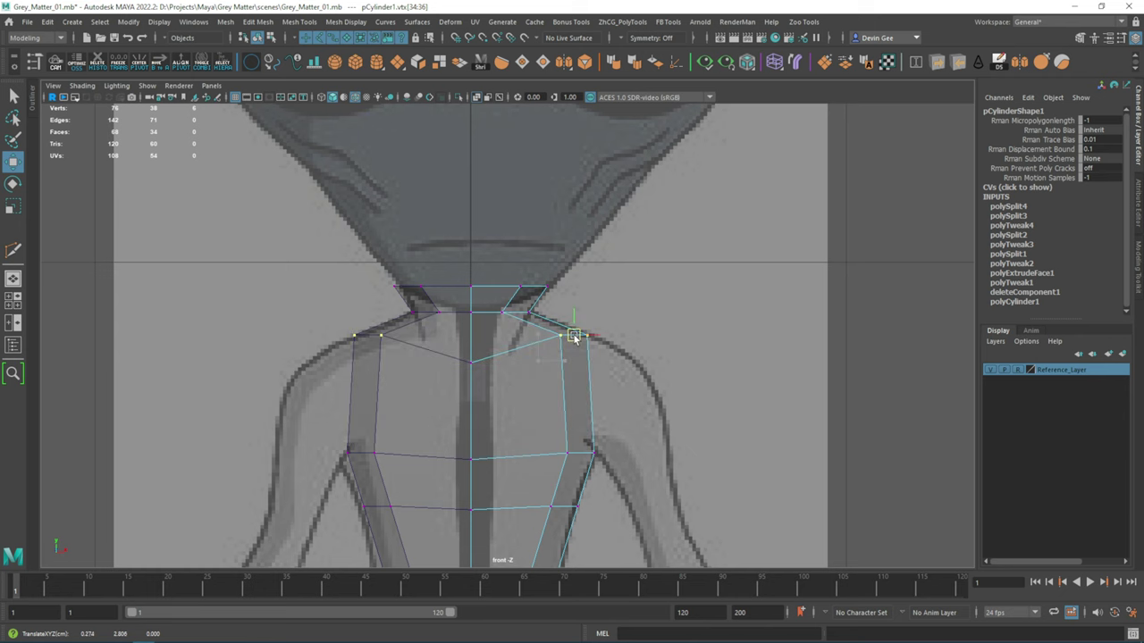
{"action": "right_click_drag", "start_coordinate": [591, 395], "coordinate": [521, 409], "text": "shift"}
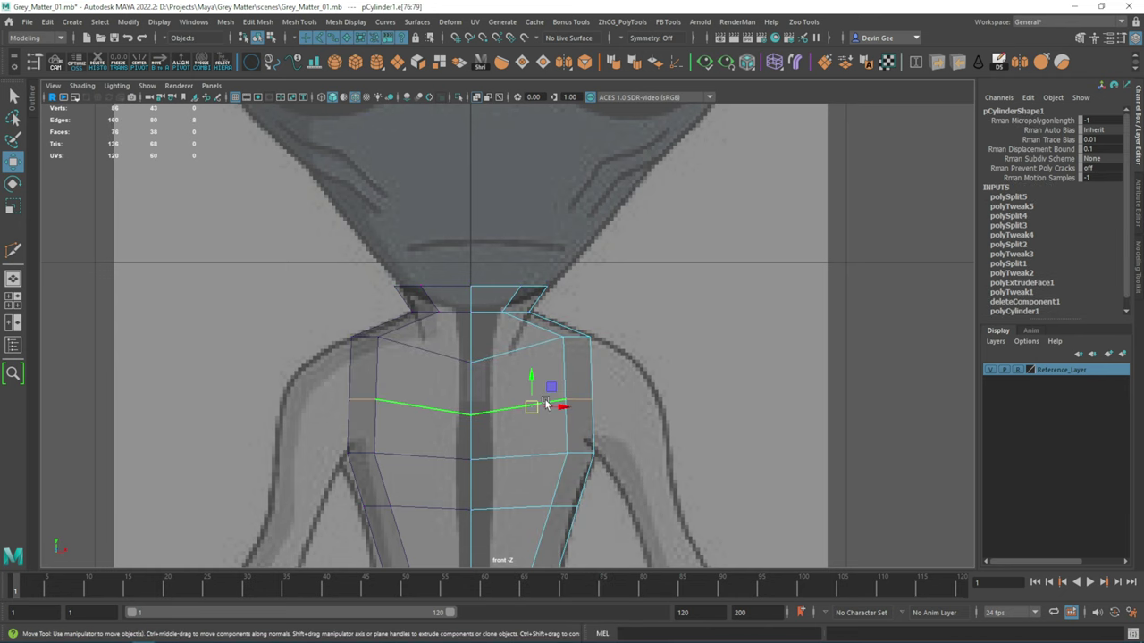
{"action": "left_click_drag", "start_coordinate": [590, 402], "coordinate": [656, 278], "text": "alt"}
- From the side view, narrow the bottom of the torso
{"action": "key", "text": "f"}
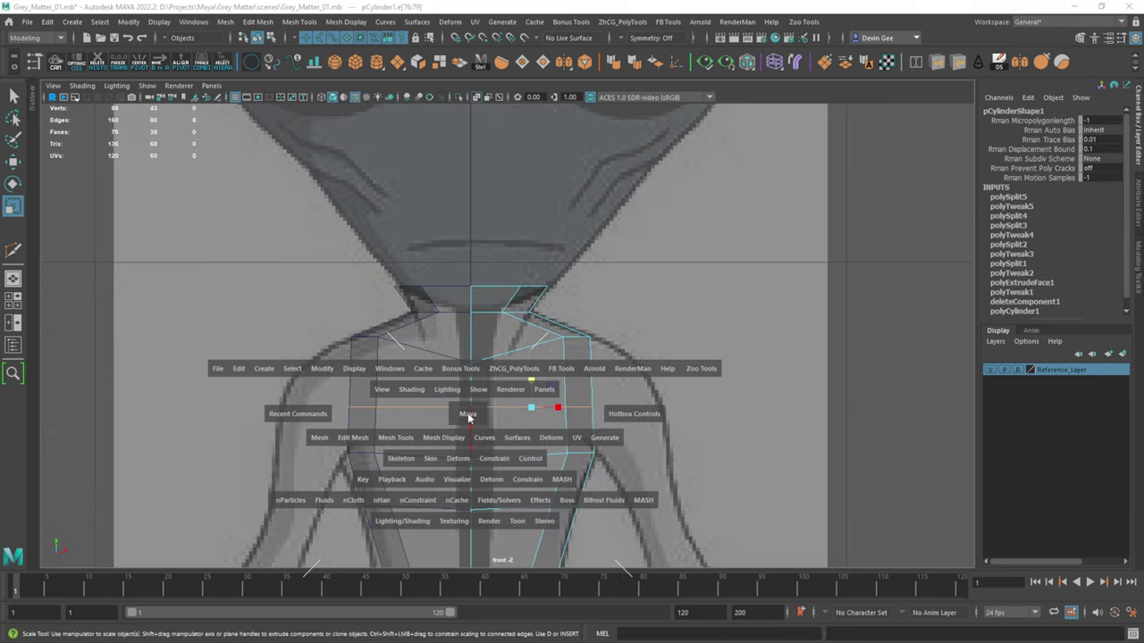
{"action": "left_click_drag", "start_coordinate": [467, 409], "coordinate": [530, 204]}
{"action": "scroll", "coordinate": [621, 468], "scroll_direction": "up", "scroll_amount": 3}
{"action": "scroll", "coordinate": [621, 471], "scroll_direction": "up", "scroll_amount": 3}
{"action": "right_click_drag", "start_coordinate": [548, 303], "coordinate": [514, 303]}
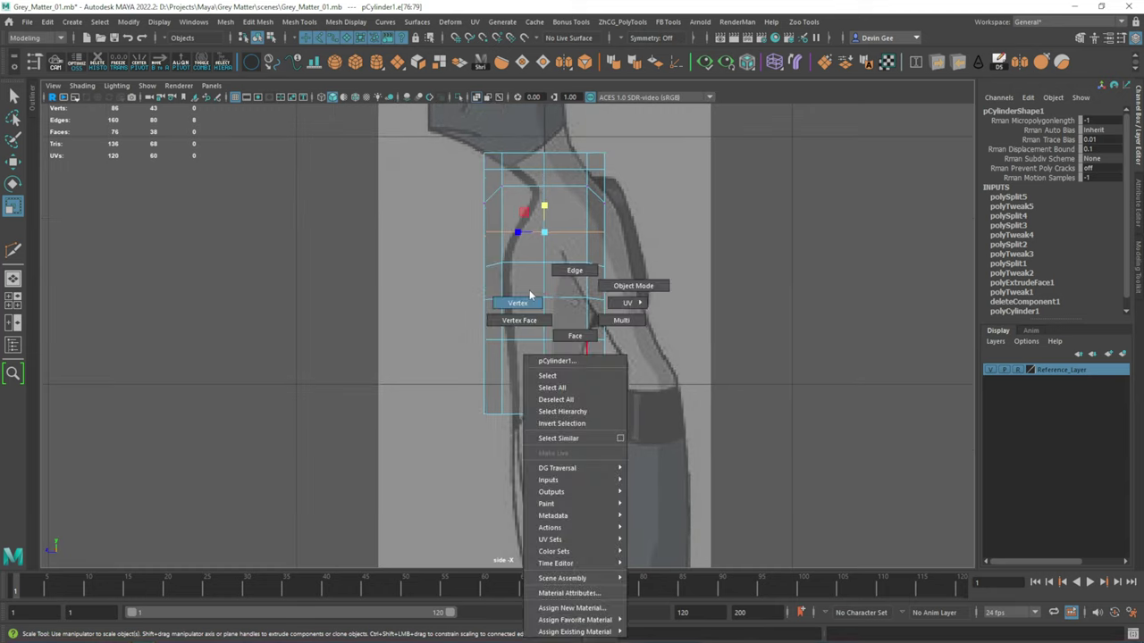
{"action": "mouse_move", "coordinate": [464, 384]}
{"action": "left_mouse_down"}
{"action": "mouse_move", "coordinate": [616, 438]}
{"action": "mouse_move", "coordinate": [530, 423]}
{"action": "left_mouse_up"}
- Scale the waist and next vertex rows inward, undoing the chest row's scaling
{"action": "left_click_drag", "start_coordinate": [474, 328], "coordinate": [617, 350]}
{"action": "left_click_drag", "start_coordinate": [527, 339], "coordinate": [524, 335]}
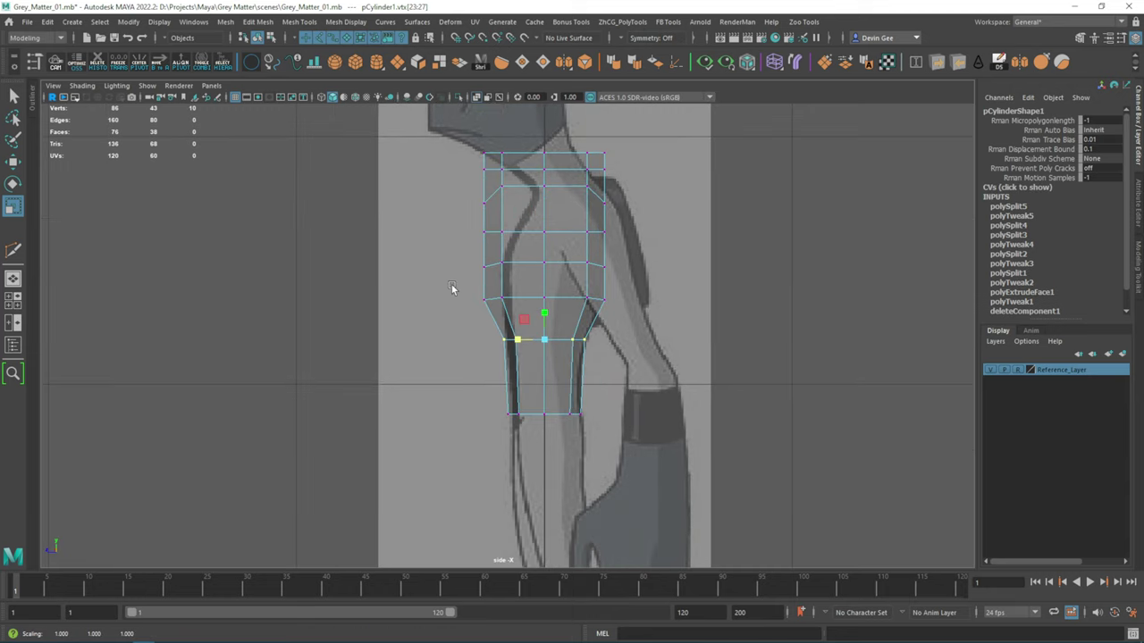
{"action": "left_click_drag", "start_coordinate": [474, 288], "coordinate": [617, 310]}
{"action": "left_click_drag", "start_coordinate": [510, 299], "coordinate": [524, 306]}
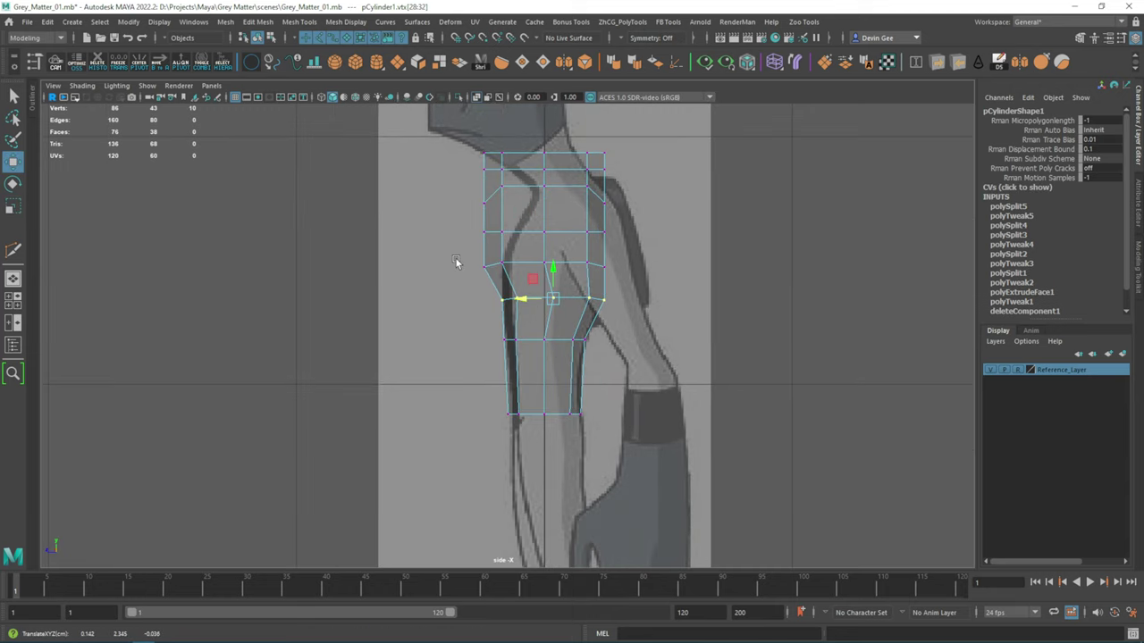
{"action": "left_click_drag", "start_coordinate": [460, 255], "coordinate": [617, 275]}
{"action": "left_click_drag", "start_coordinate": [519, 266], "coordinate": [527, 279]}
{"action": "key", "text": "ctrl+z"}
{"action": "key", "text": "w"}
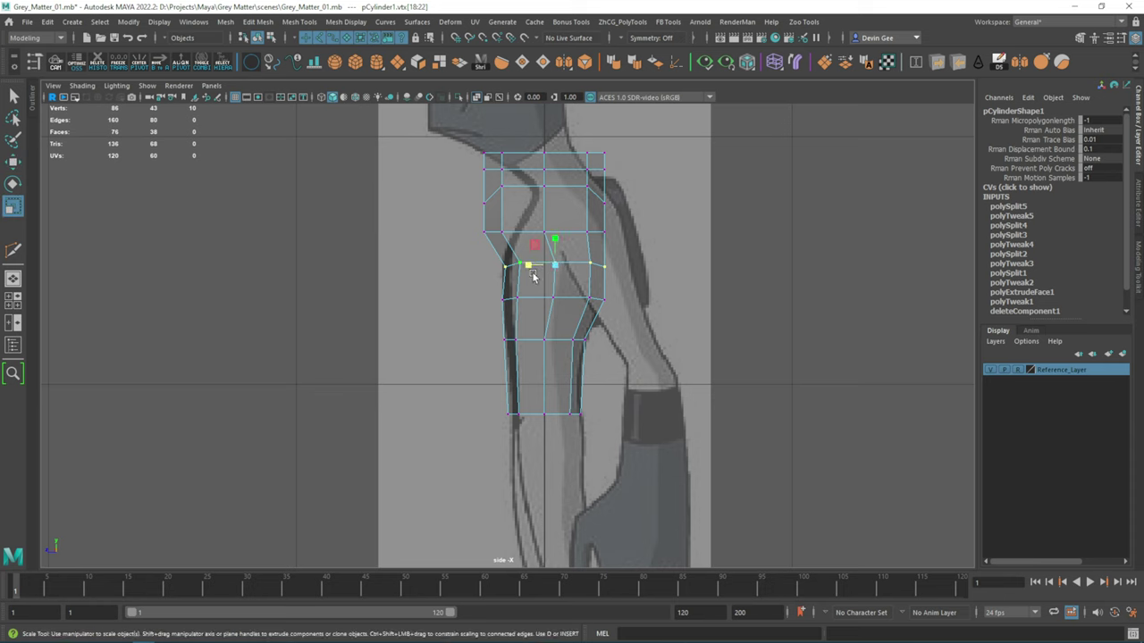
- Pull the upper chest row's front inward and rescale the torso's top edge row
{"action": "left_click_drag", "start_coordinate": [465, 221], "coordinate": [616, 243]}
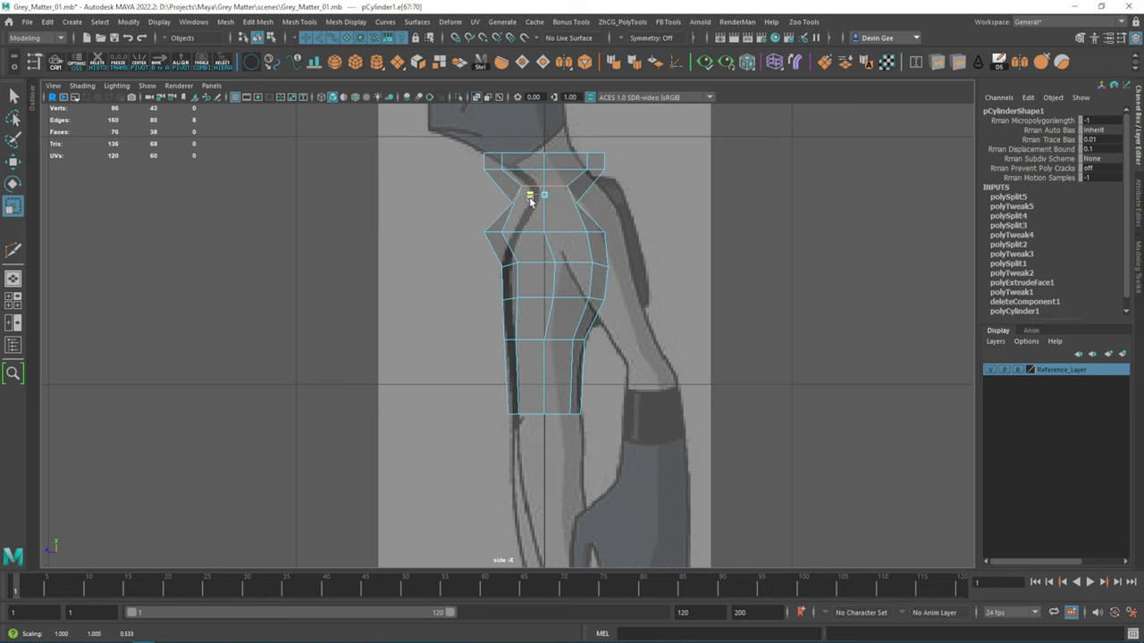
{"action": "left_click_drag", "start_coordinate": [527, 179], "coordinate": [534, 199]}
{"action": "key", "text": "r"}
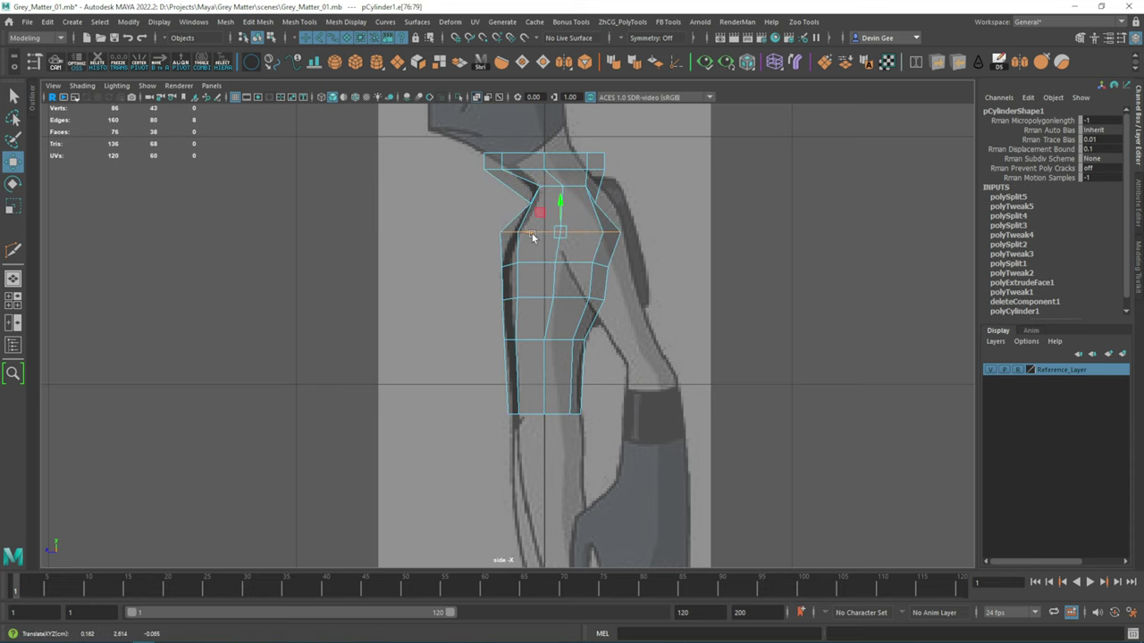
{"action": "double_click", "coordinate": [536, 234]}
{"action": "middle_click_drag", "start_coordinate": [541, 235], "coordinate": [582, 284], "text": "alt"}
{"action": "scroll", "coordinate": [582, 284], "scroll_direction": "up", "scroll_amount": 3}
{"action": "key", "text": "Delete"}
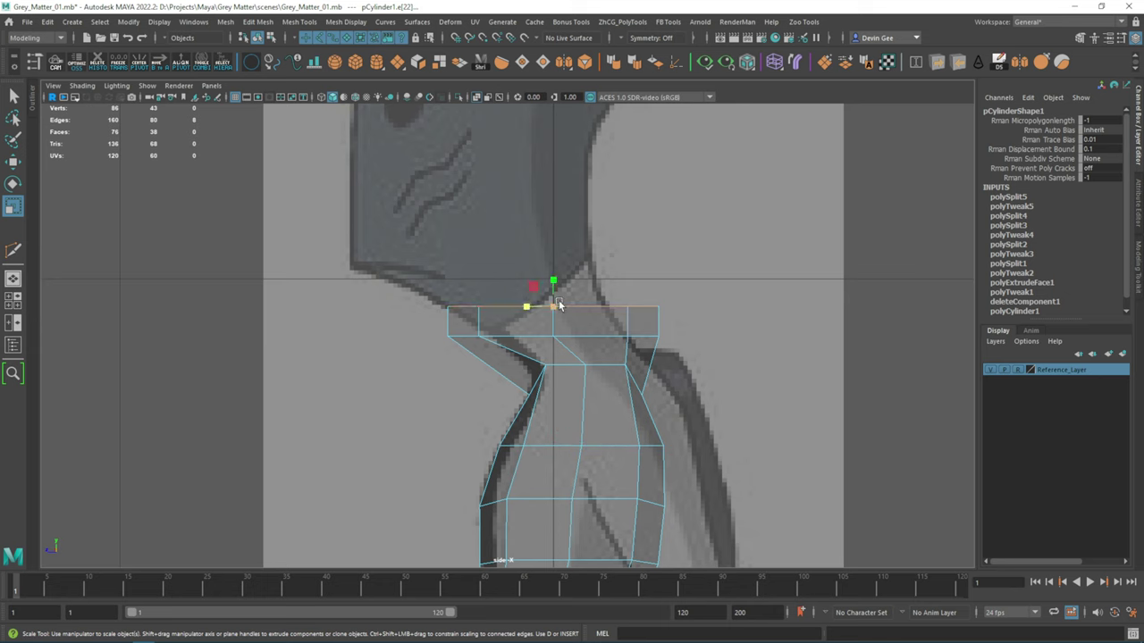
{"action": "key", "text": "e"}
{"action": "key", "text": "ctrl+z"}
- Move the top row's left-end vertices and the shoulder's top vertex onto the side outline
{"action": "right_click_drag", "start_coordinate": [530, 309], "coordinate": [474, 301]}
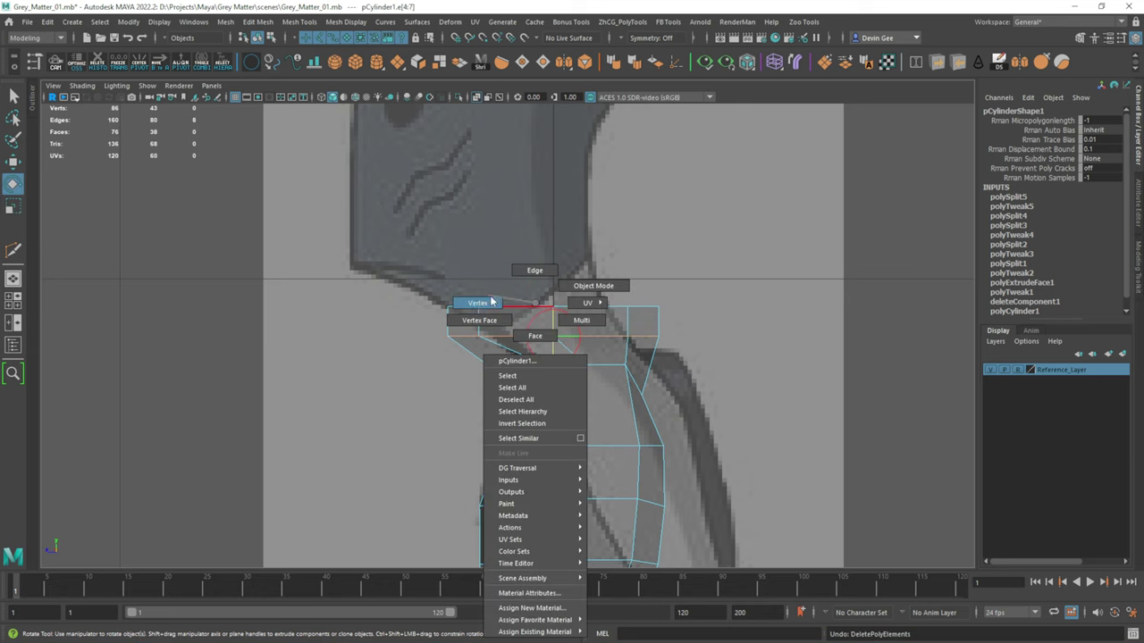
{"action": "mouse_move", "coordinate": [437, 297]}
{"action": "left_mouse_down"}
{"action": "mouse_move", "coordinate": [483, 344]}
{"action": "mouse_move", "coordinate": [510, 332]}
{"action": "left_mouse_up"}
{"action": "key", "text": "w"}
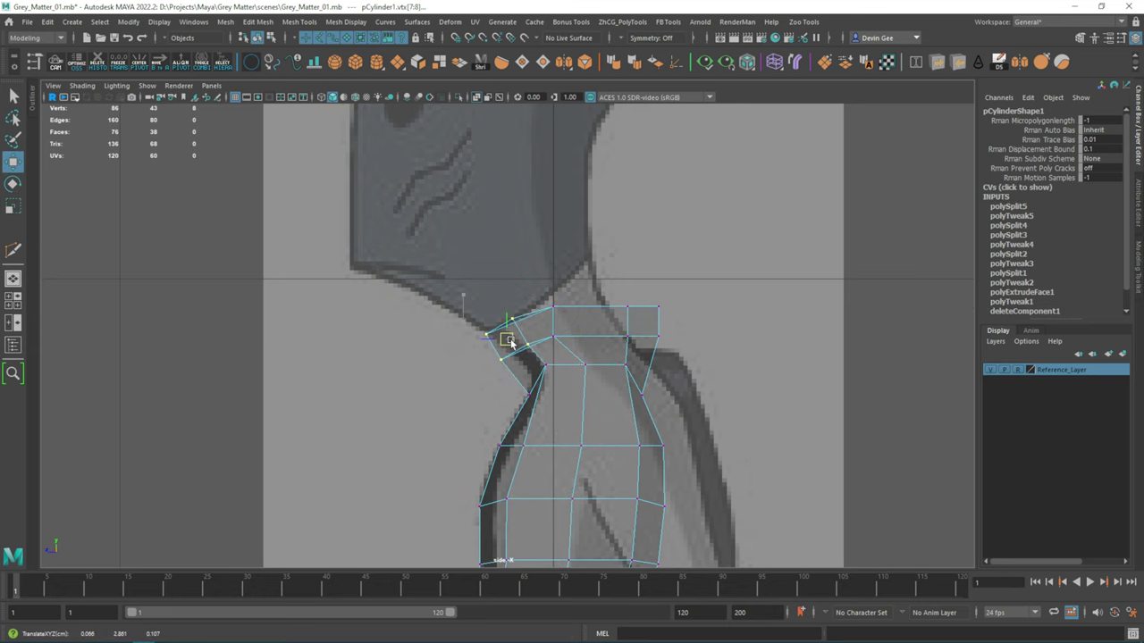
{"action": "middle_click_drag", "start_coordinate": [510, 332], "coordinate": [533, 393], "text": "alt"}
{"action": "scroll", "coordinate": [533, 402], "scroll_direction": "up", "scroll_amount": 1}
{"action": "left_click", "coordinate": [521, 371]}
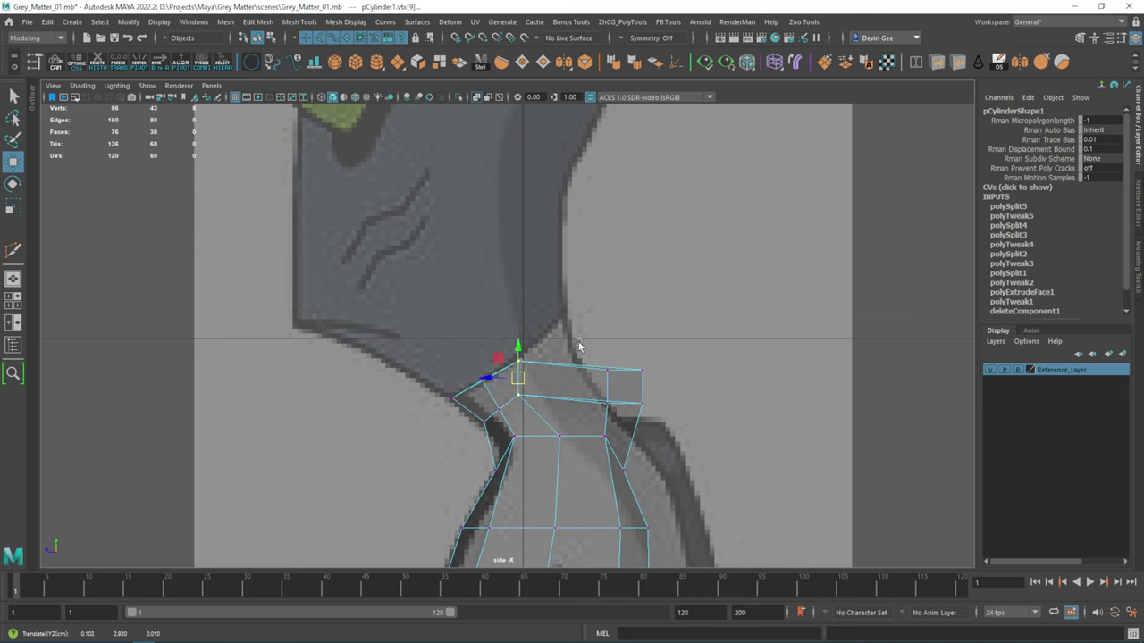
{"action": "mouse_move", "coordinate": [518, 373]}
{"action": "left_mouse_down"}
{"action": "mouse_move", "coordinate": [557, 365]}
{"action": "mouse_move", "coordinate": [610, 324]}
{"action": "left_mouse_up"}
{"action": "scroll", "coordinate": [620, 357], "scroll_direction": "up", "scroll_amount": 2}
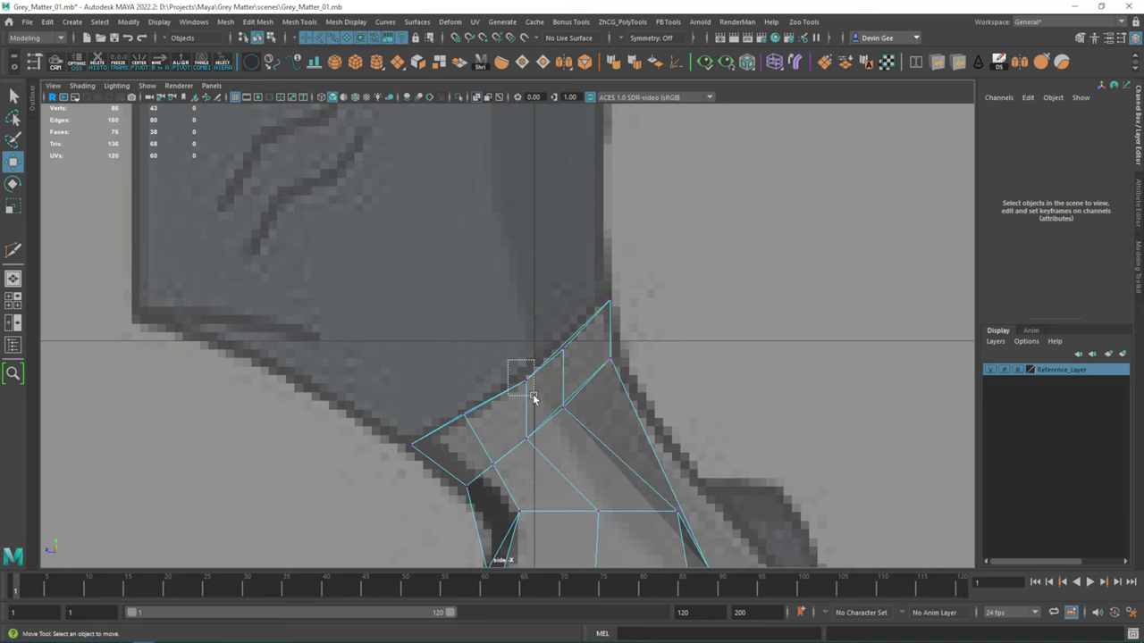
- Adjust the remaining shoulder vertices and delete the edge at the shoulder corner
{"action": "left_click", "coordinate": [551, 354]}
{"action": "middle_click_drag", "start_coordinate": [559, 361], "coordinate": [540, 305], "text": "alt"}
{"action": "left_click", "coordinate": [443, 360]}
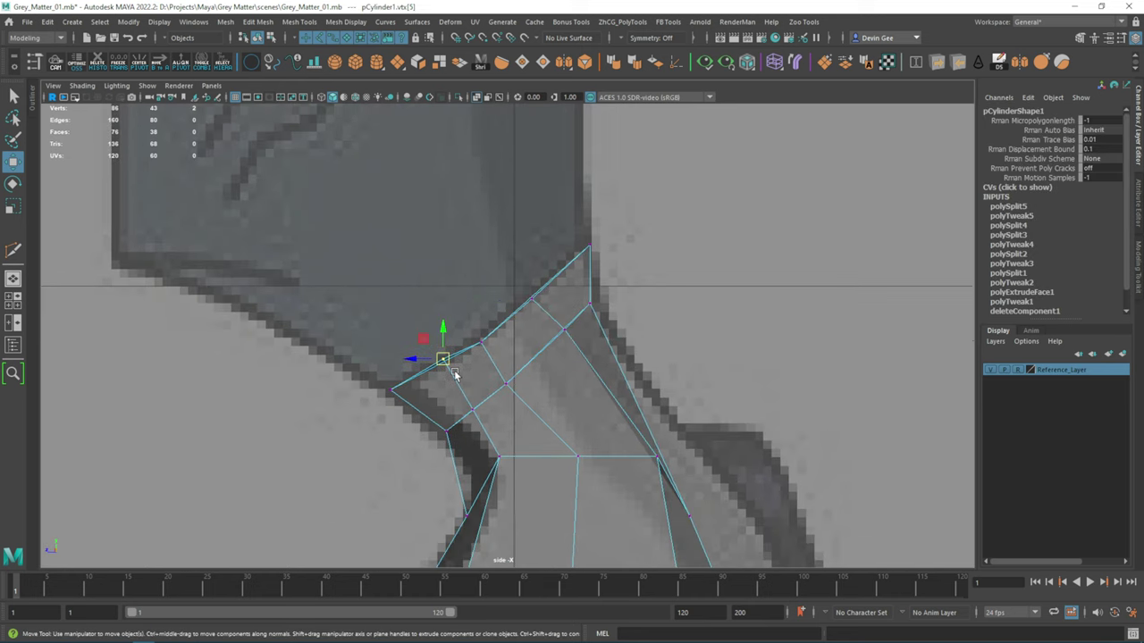
{"action": "middle_click_drag", "start_coordinate": [497, 456], "coordinate": [466, 370], "text": "alt"}
{"action": "left_click", "coordinate": [465, 369]}
{"action": "key", "text": "F10"}
{"action": "left_click", "coordinate": [579, 306]}
{"action": "right_click_drag", "start_coordinate": [579, 305], "coordinate": [530, 306], "text": "shift"}
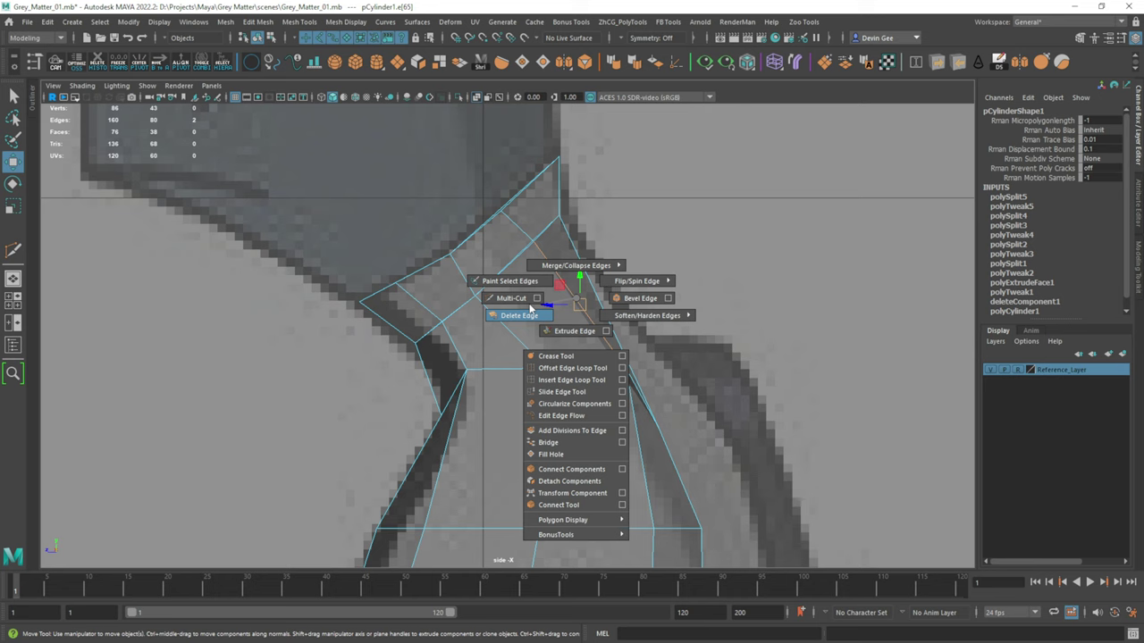
{"action": "left_click_drag", "start_coordinate": [498, 304], "coordinate": [531, 345]}
{"action": "mouse_move", "coordinate": [531, 345]}
{"action": "middle_mouse_down"}
{"action": "mouse_move", "coordinate": [561, 277]}
{"action": "mouse_move", "coordinate": [504, 214]}
{"action": "middle_mouse_up"}
- Select the vertices and faces on the upper arm's side of the shoulder
{"action": "left_click", "coordinate": [599, 368]}
{"action": "scroll", "coordinate": [515, 348], "scroll_direction": "down", "scroll_amount": 5}
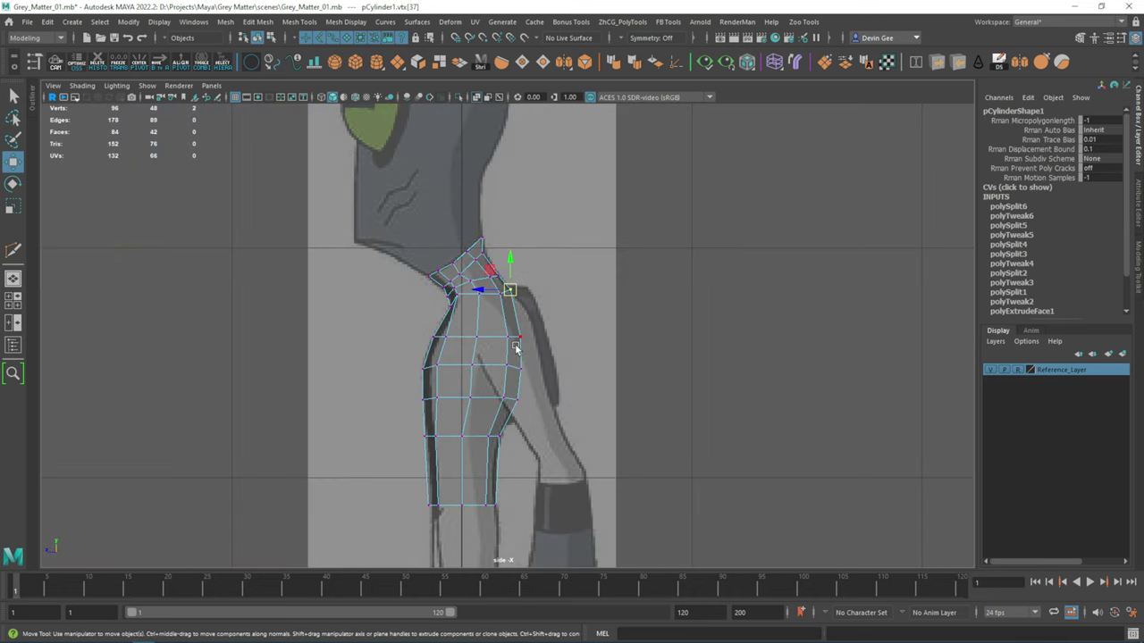
{"action": "scroll", "coordinate": [516, 348], "scroll_direction": "up", "scroll_amount": 2}
{"action": "left_click_drag", "start_coordinate": [538, 361], "coordinate": [498, 379]}
{"action": "key", "text": "Down"}
{"action": "middle_click_drag", "start_coordinate": [497, 379], "coordinate": [518, 355], "text": "alt"}
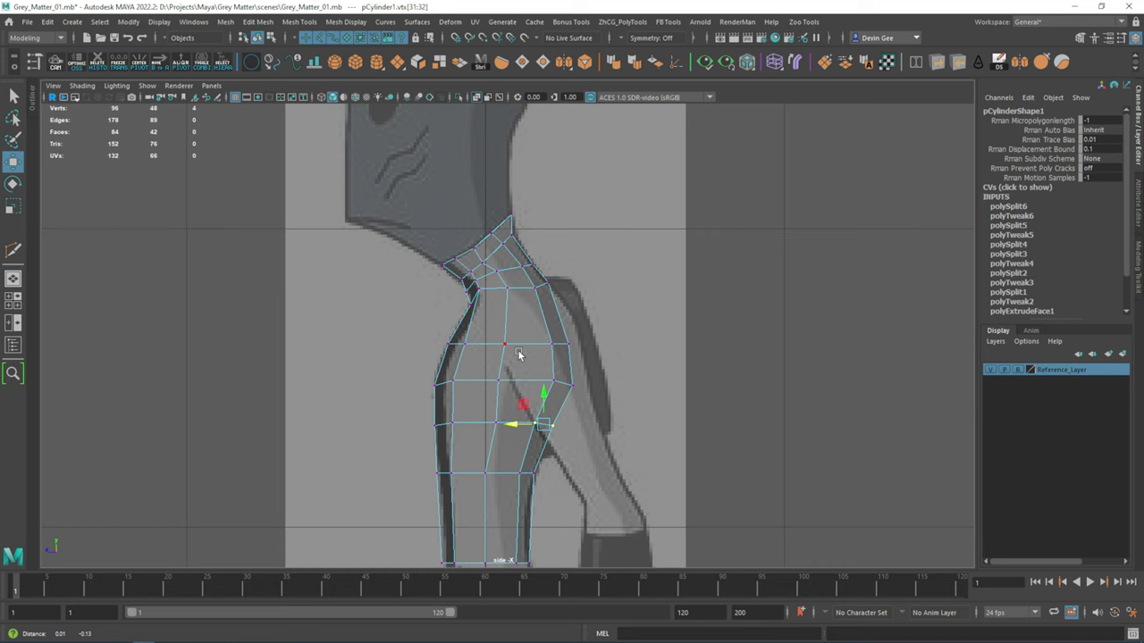
{"action": "key", "text": "F11"}
{"action": "scroll", "coordinate": [519, 355], "scroll_direction": "up", "scroll_amount": 2}
- Extrude the shoulder faces, circularize them into a round patch, and shift it right
{"action": "key", "text": "ctrl+e"}
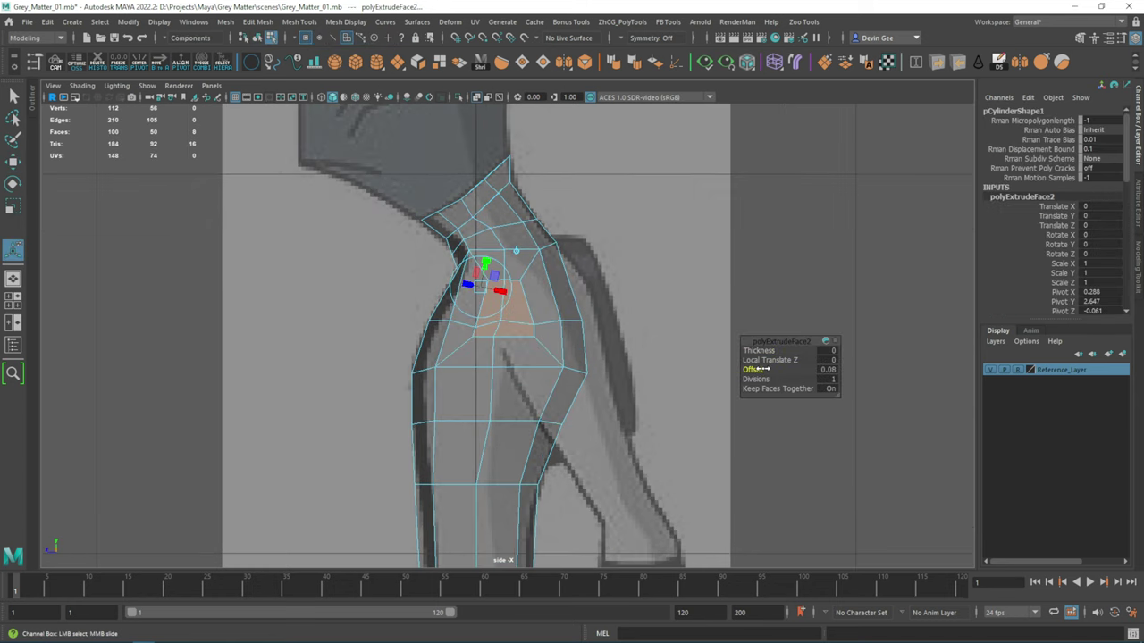
{"action": "key", "text": "w"}
{"action": "left_click", "coordinate": [257, 21]}
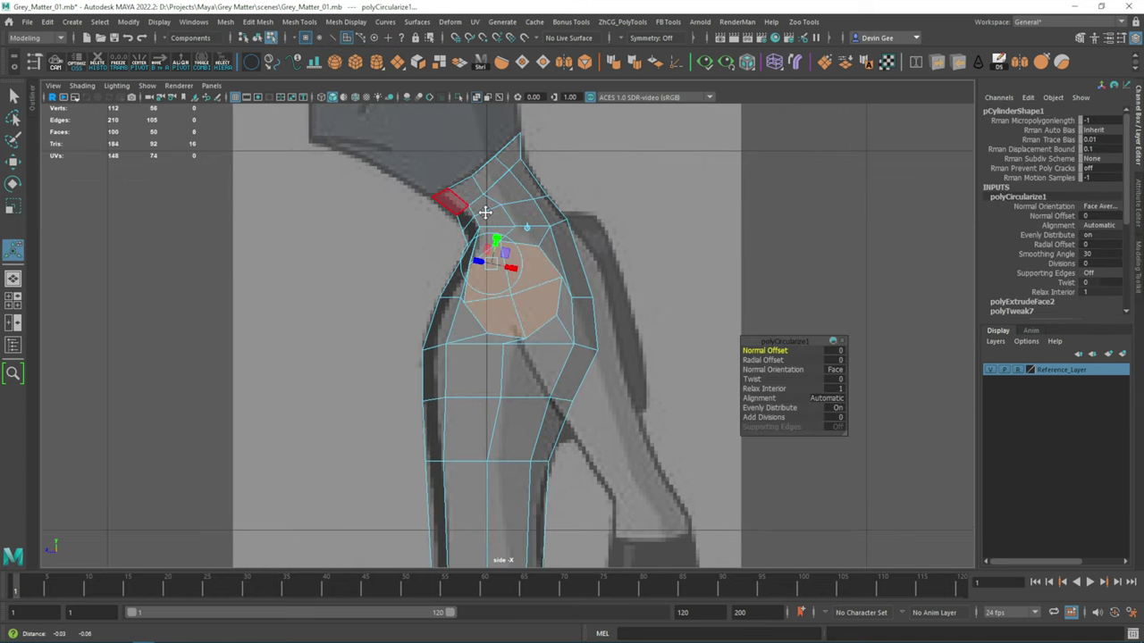
{"action": "key", "text": "w"}
{"action": "scroll", "coordinate": [541, 282], "scroll_direction": "up", "scroll_amount": 3}
{"action": "left_click_drag", "start_coordinate": [497, 263], "coordinate": [532, 264]}
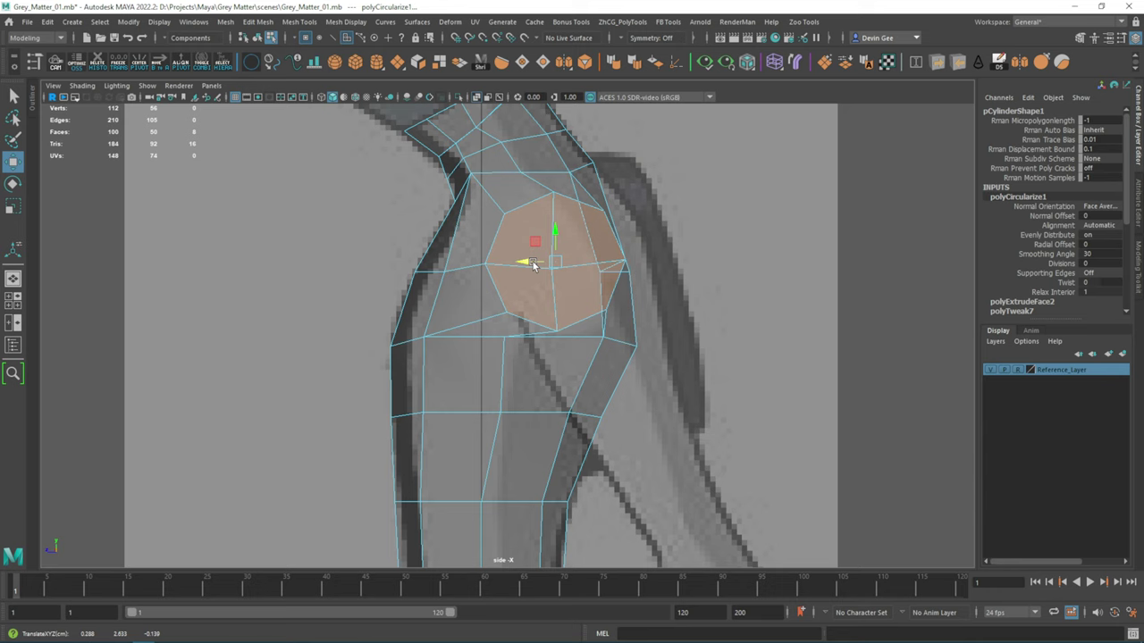
{"action": "scroll", "coordinate": [607, 227], "scroll_direction": "down", "scroll_amount": 4}
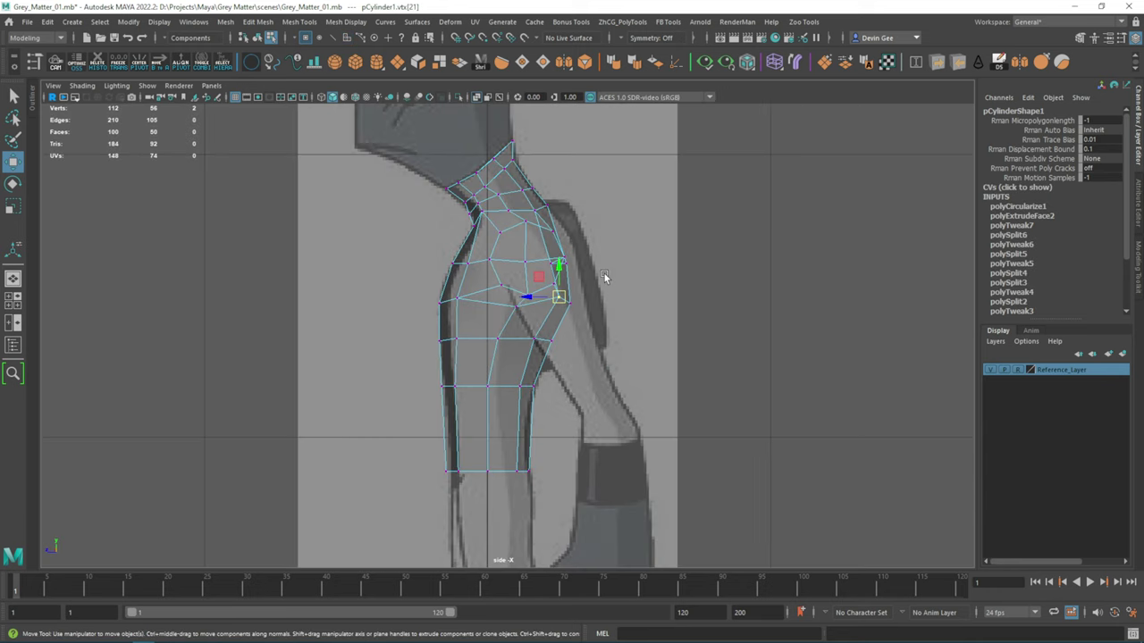
- Delete the edge on top of the shoulder
{"action": "left_click_drag", "start_coordinate": [604, 277], "coordinate": [784, 313], "text": "alt"}
{"action": "scroll", "coordinate": [785, 313], "scroll_direction": "up", "scroll_amount": 5}
{"action": "left_click", "coordinate": [505, 331]}
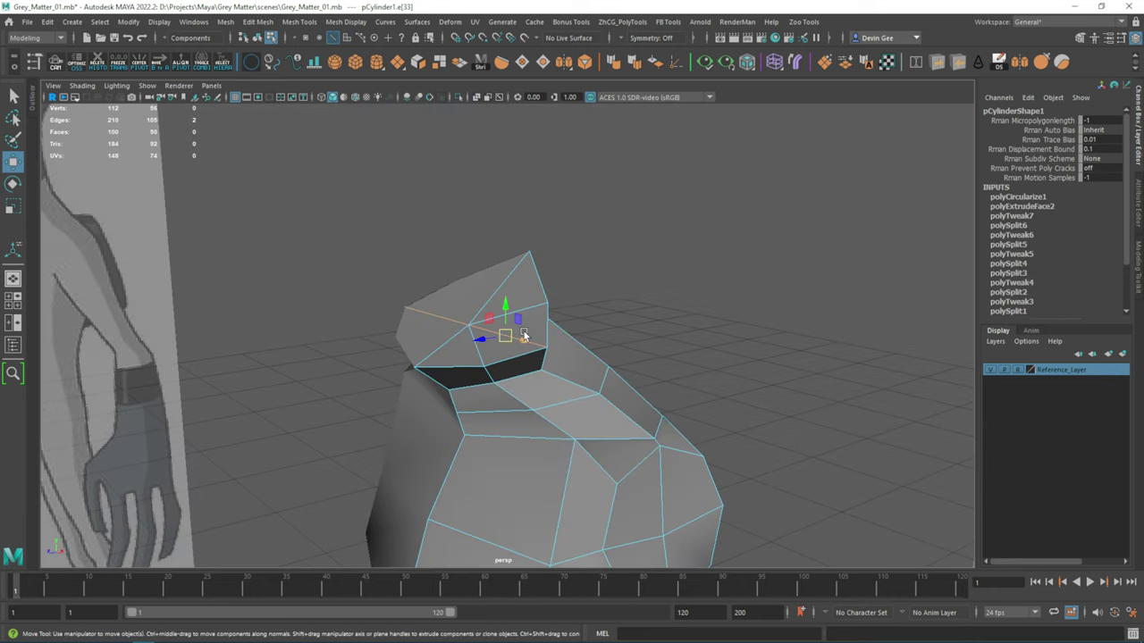
{"action": "scroll", "coordinate": [545, 353], "scroll_direction": "up", "scroll_amount": 2}
{"action": "key", "text": "Delete"}
- Multi-Cut a new supporting edge across the shoulder's top face
{"action": "key", "text": "y"}
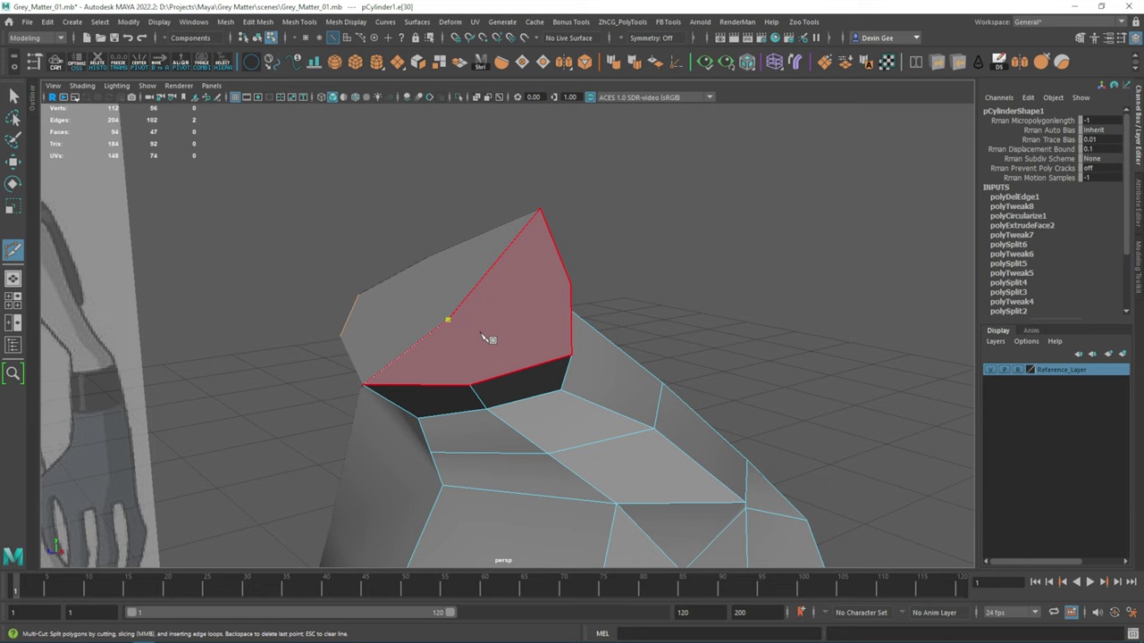
{"action": "left_click", "coordinate": [449, 319]}
{"action": "left_click", "coordinate": [570, 355]}
{"action": "key", "text": "Return"}
{"action": "left_click_drag", "start_coordinate": [576, 289], "coordinate": [563, 339], "text": "alt"}
{"action": "middle_click_drag", "start_coordinate": [563, 340], "coordinate": [556, 380], "text": "alt"}
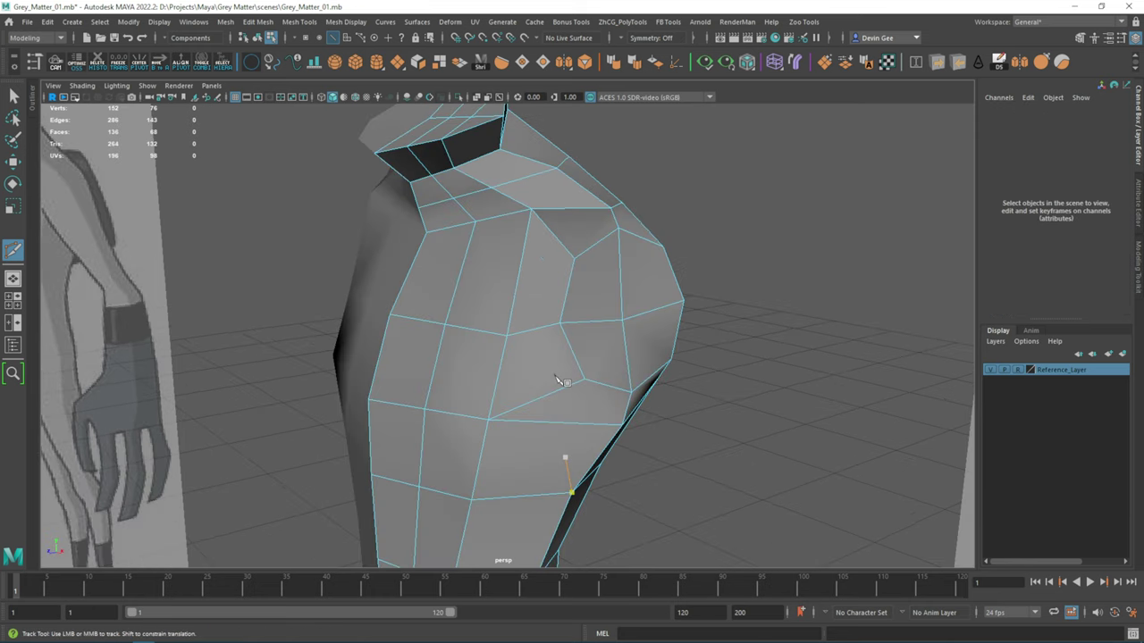
- Cut a new supporting edge across the underside, then show the four-view layout
{"action": "mouse_move", "coordinate": [557, 380]}
{"action": "left_mouse_down", "text": "alt"}
{"action": "mouse_move", "coordinate": [516, 409]}
{"action": "mouse_move", "coordinate": [311, 355]}
{"action": "mouse_move", "coordinate": [371, 375]}
{"action": "left_mouse_up", "text": "alt"}
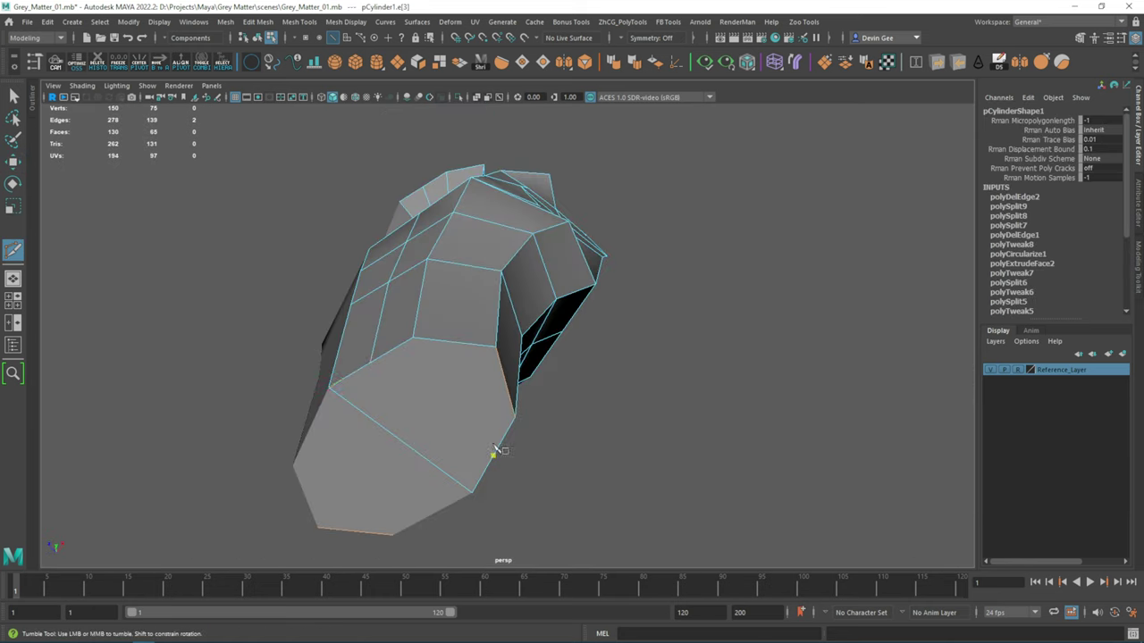
{"action": "left_click", "coordinate": [370, 376]}
{"action": "left_click", "coordinate": [495, 347]}
{"action": "left_click", "coordinate": [414, 452]}
{"action": "key", "text": "w"}
{"action": "mouse_move", "coordinate": [414, 451]}
{"action": "left_mouse_down", "text": "alt"}
{"action": "mouse_move", "coordinate": [447, 447]}
{"action": "mouse_move", "coordinate": [529, 472]}
{"action": "left_mouse_up", "text": "alt"}
{"action": "key", "text": "space"}
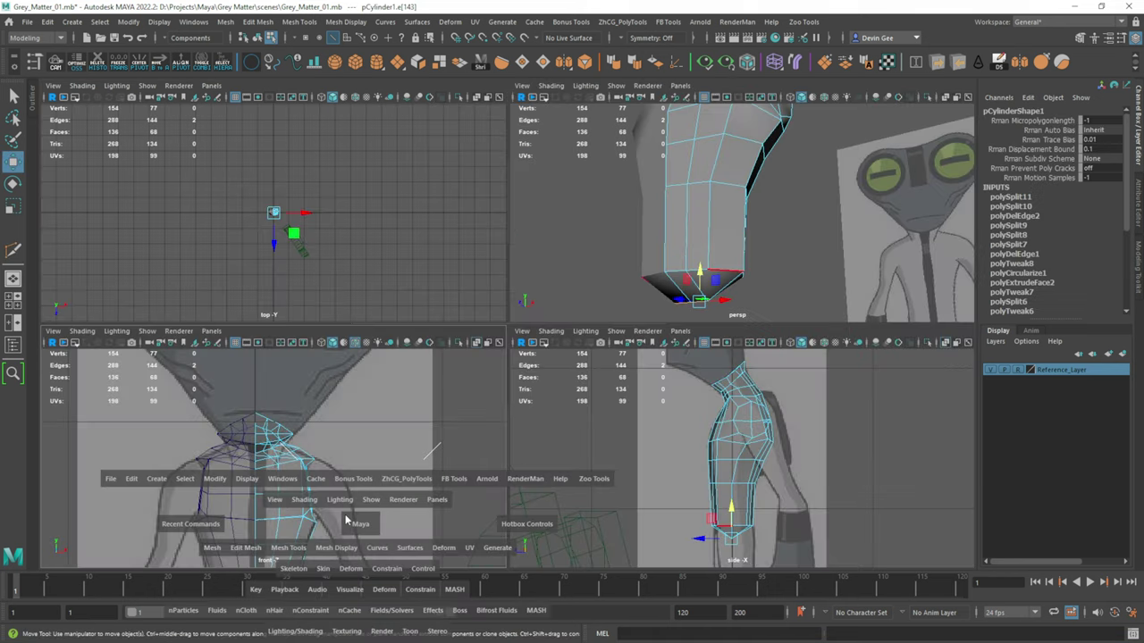
- In the maximized front view, undo the stray vertex moves and raise the bottom vertex
{"action": "key", "text": "space"}
{"action": "scroll", "coordinate": [554, 429], "scroll_direction": "up", "scroll_amount": 1}
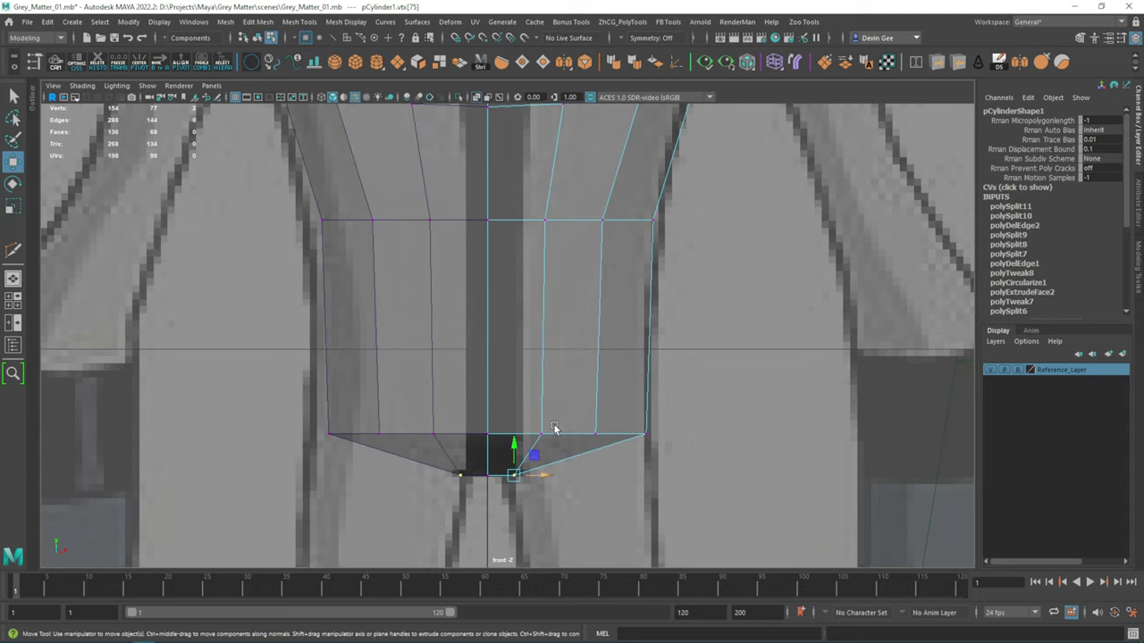
{"action": "key", "text": "ctrl+z"}
{"action": "key", "text": "ctrl+z"}
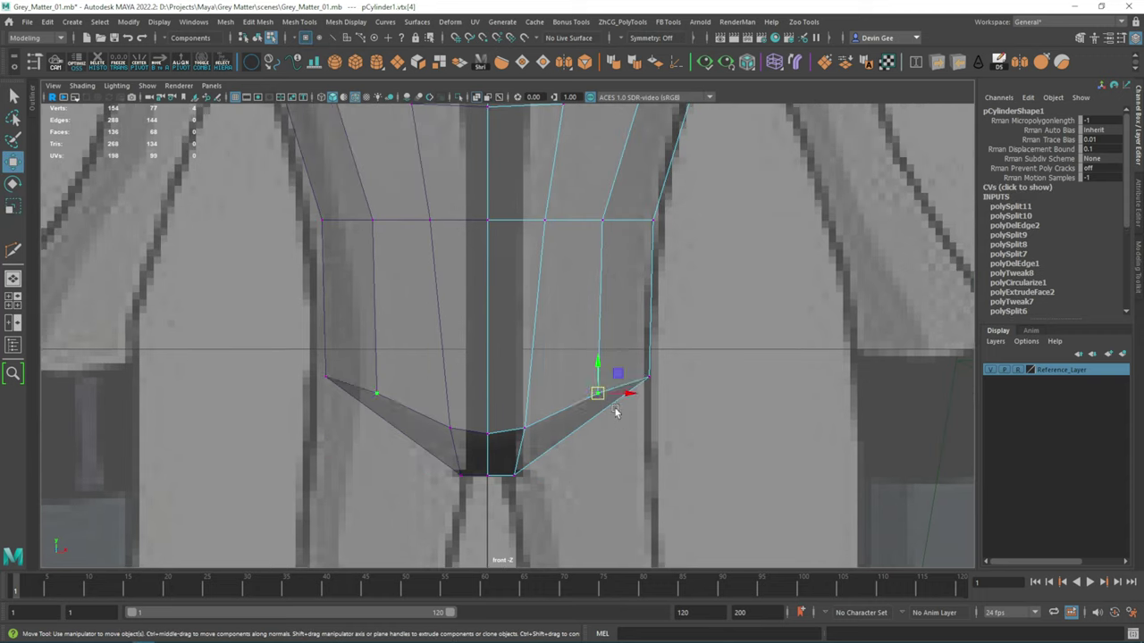
{"action": "left_click_drag", "start_coordinate": [597, 393], "coordinate": [611, 364]}
{"action": "key", "text": "ctrl+z"}
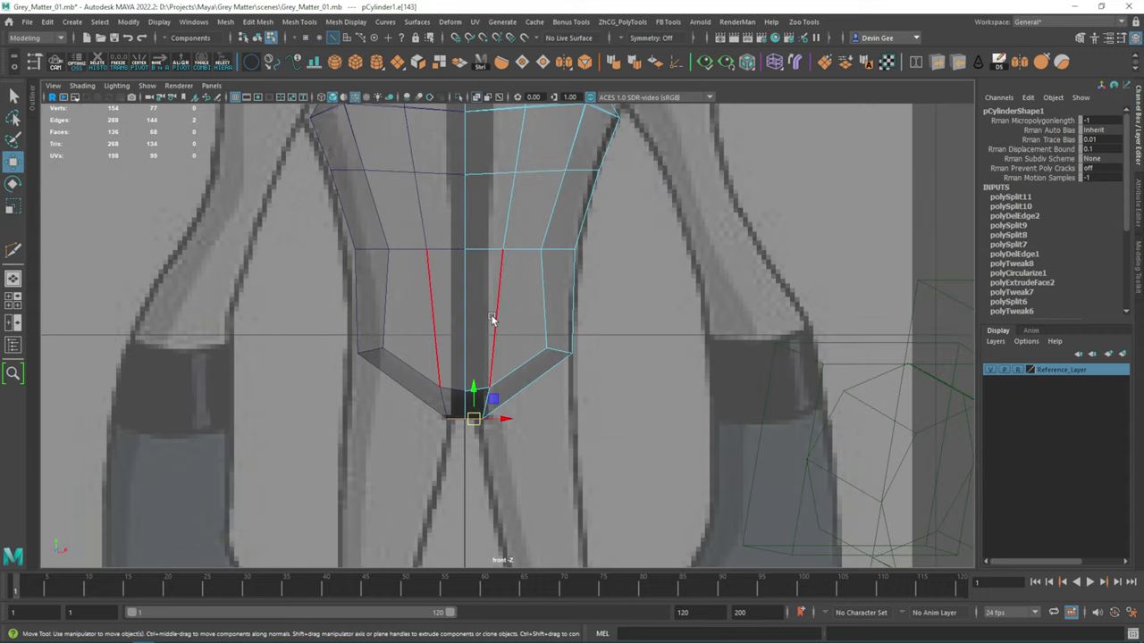
- Cut new edges across the lower torso faces with Multi-Cut and add a horizontal edge loop
{"action": "right_click_drag", "start_coordinate": [491, 319], "coordinate": [526, 375], "text": "shift"}
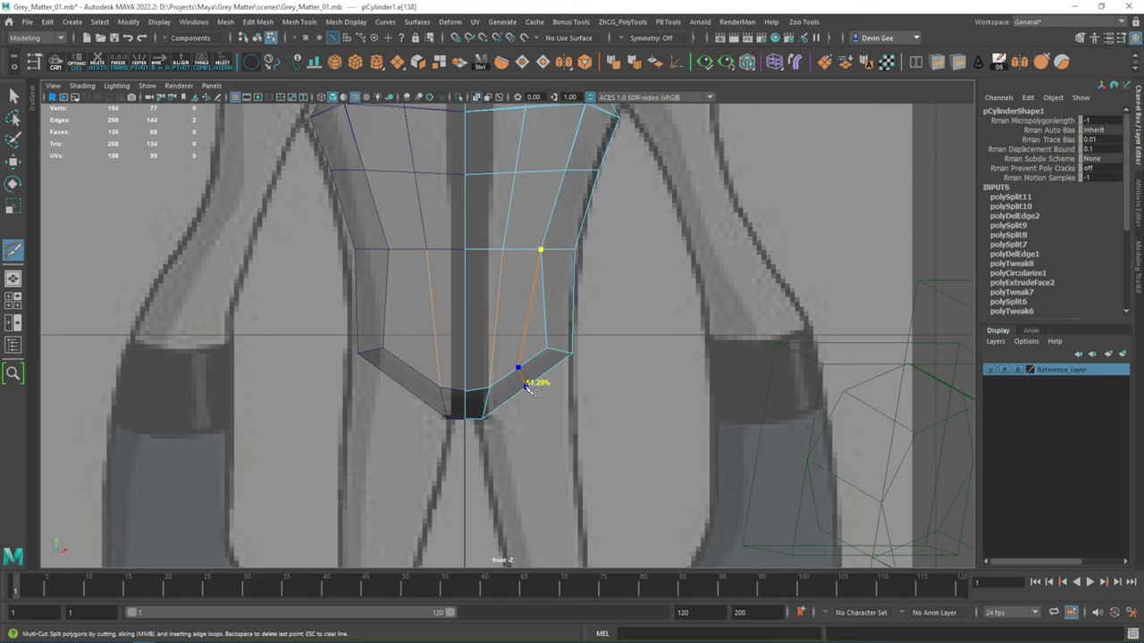
{"action": "mouse_move", "coordinate": [527, 386]}
{"action": "left_mouse_down", "text": "alt"}
{"action": "mouse_move", "coordinate": [485, 434]}
{"action": "mouse_move", "coordinate": [471, 380]}
{"action": "mouse_move", "coordinate": [608, 362]}
{"action": "mouse_move", "coordinate": [563, 366]}
{"action": "mouse_move", "coordinate": [578, 398]}
{"action": "mouse_move", "coordinate": [514, 386]}
{"action": "mouse_move", "coordinate": [581, 338]}
{"action": "mouse_move", "coordinate": [593, 303]}
{"action": "mouse_move", "coordinate": [543, 353]}
{"action": "left_mouse_up", "text": "alt"}
{"action": "key", "text": "Return"}
{"action": "left_click", "coordinate": [471, 379], "text": "ctrl"}
{"action": "key", "text": "Return"}
- Nudge a new lower-torso vertex into place and select an edge there
{"action": "key", "text": "w"}
{"action": "left_click", "coordinate": [564, 365]}
{"action": "key", "text": "F10"}
{"action": "left_click", "coordinate": [578, 398]}
{"action": "right_click", "coordinate": [594, 303]}
{"action": "right_click_drag", "start_coordinate": [543, 353], "coordinate": [501, 362], "text": "shift"}
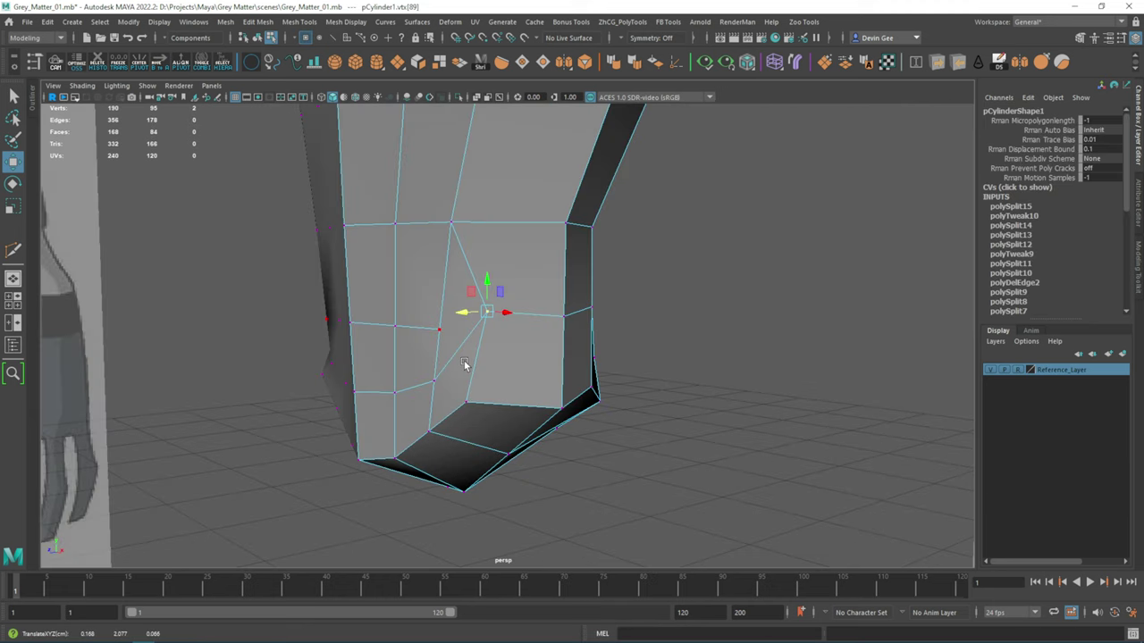
- Check vertices around the lower torso, then return to the front view
{"action": "mouse_move", "coordinate": [462, 364]}
{"action": "left_mouse_down", "text": "alt"}
{"action": "mouse_move", "coordinate": [407, 391]}
{"action": "mouse_move", "coordinate": [375, 368]}
{"action": "mouse_move", "coordinate": [420, 304]}
{"action": "mouse_move", "coordinate": [545, 308]}
{"action": "mouse_move", "coordinate": [494, 385]}
{"action": "left_mouse_up", "text": "alt"}
{"action": "left_click", "coordinate": [371, 364]}
{"action": "left_click", "coordinate": [438, 319]}
{"action": "left_click", "coordinate": [568, 319]}
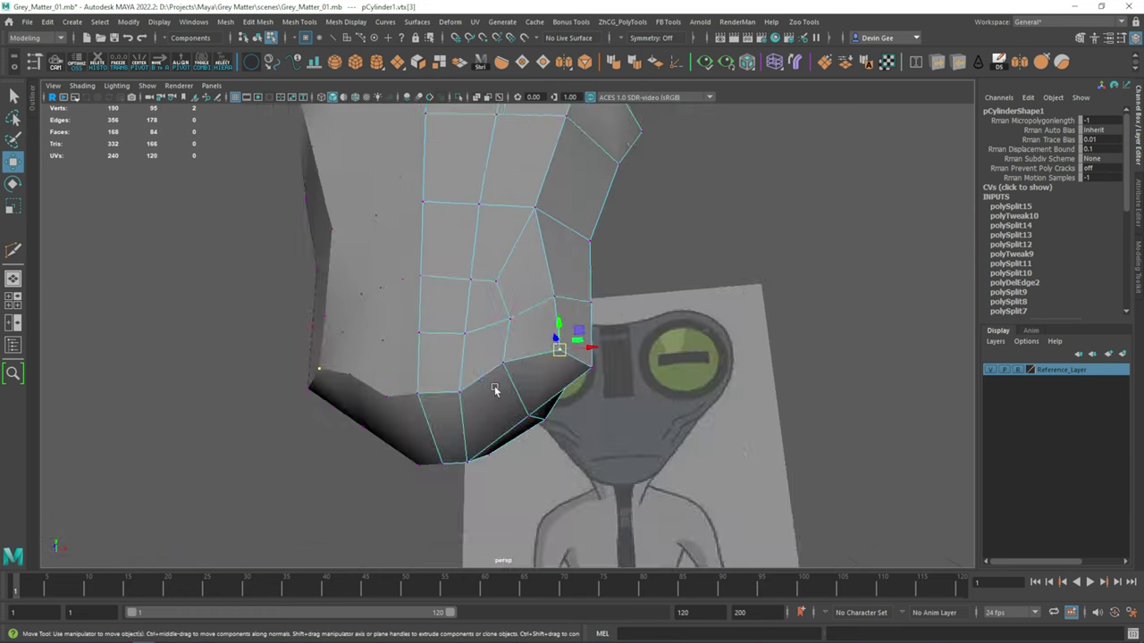
{"action": "key", "text": "space"}
{"action": "key", "text": "space"}
{"action": "left_click", "coordinate": [82, 159], "text": "shift"}
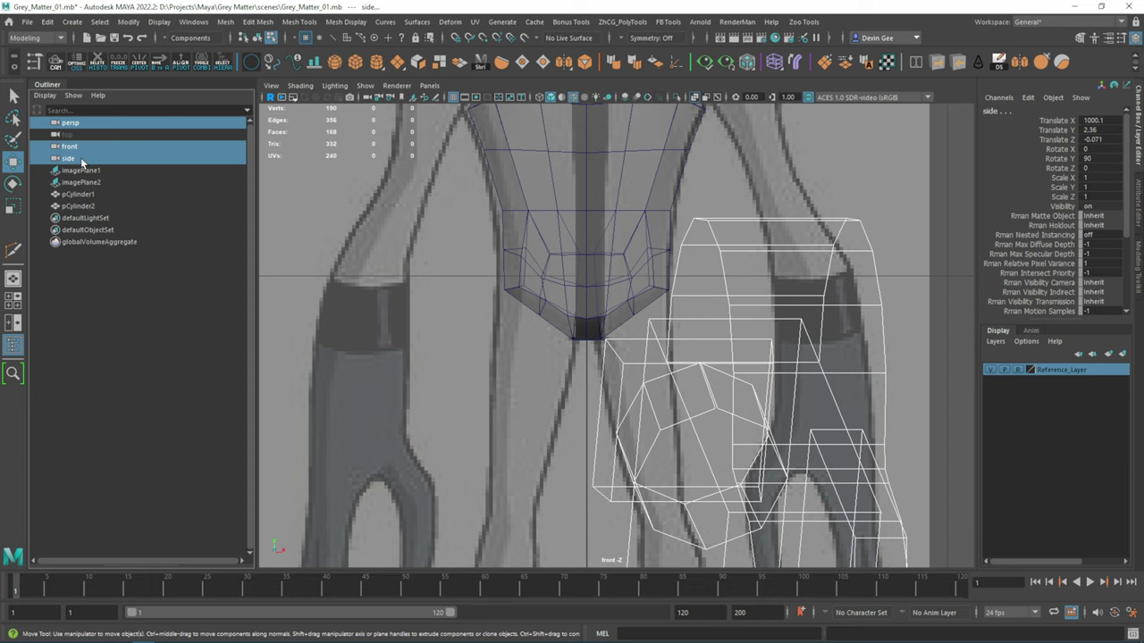
{"action": "scroll", "coordinate": [626, 304], "scroll_direction": "up", "scroll_amount": 3}
- Adjust torso and shoulder vertices to the front reference outline
{"action": "left_click", "coordinate": [638, 293]}
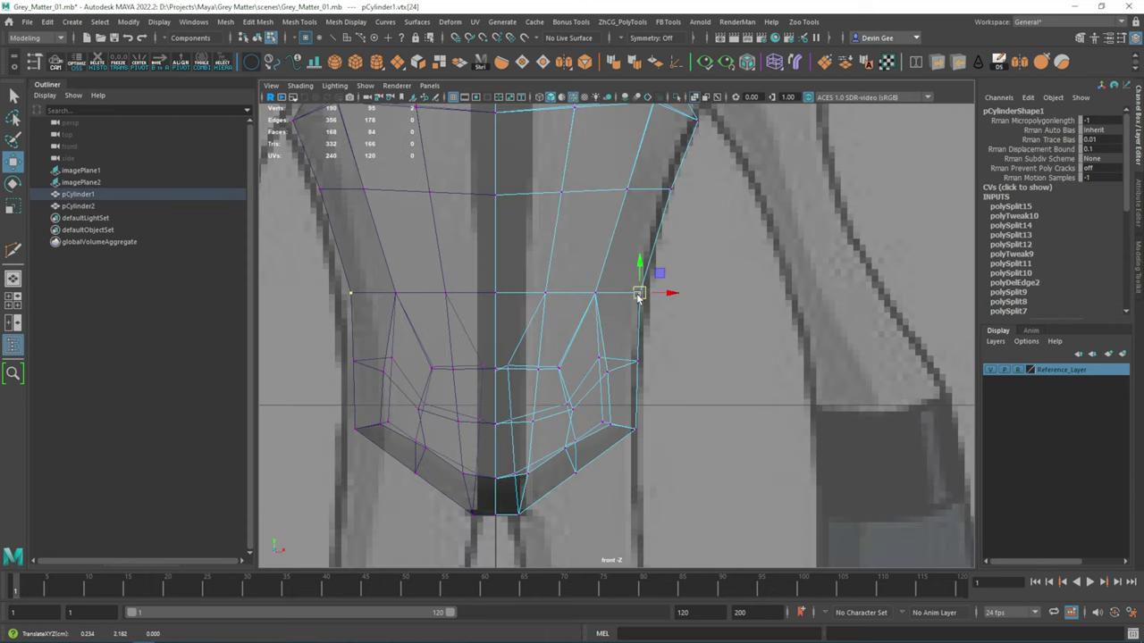
{"action": "scroll", "coordinate": [646, 376], "scroll_direction": "down", "scroll_amount": 3}
{"action": "scroll", "coordinate": [645, 376], "scroll_direction": "up", "scroll_amount": 3}
{"action": "left_click", "coordinate": [608, 371]}
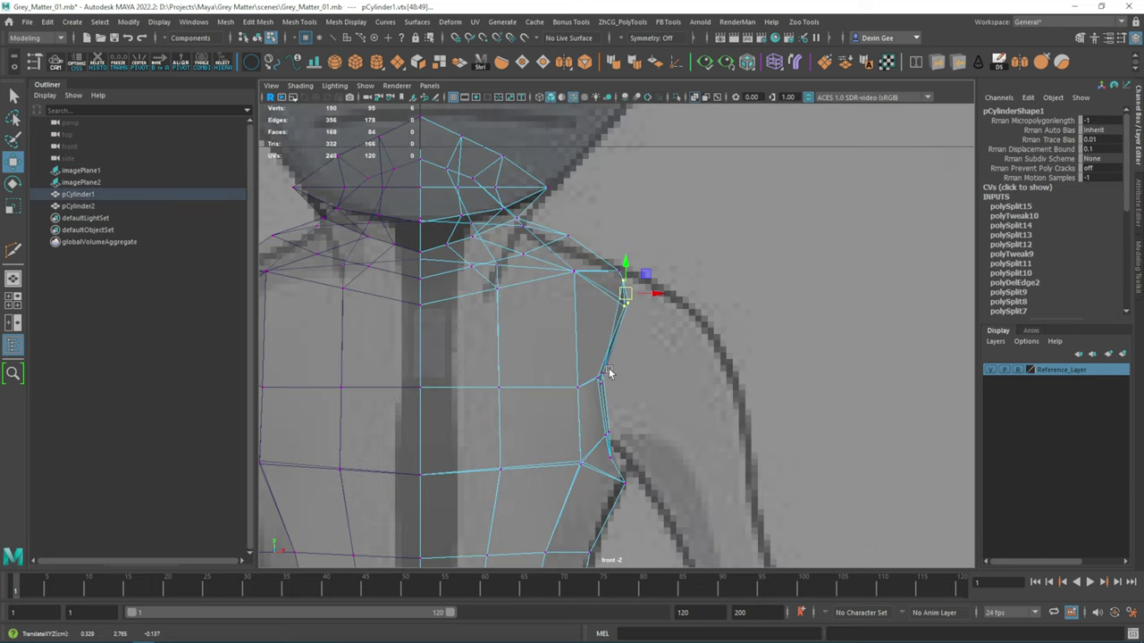
{"action": "middle_click_drag", "start_coordinate": [609, 368], "coordinate": [604, 292], "text": "alt"}
{"action": "left_click", "coordinate": [613, 417]}
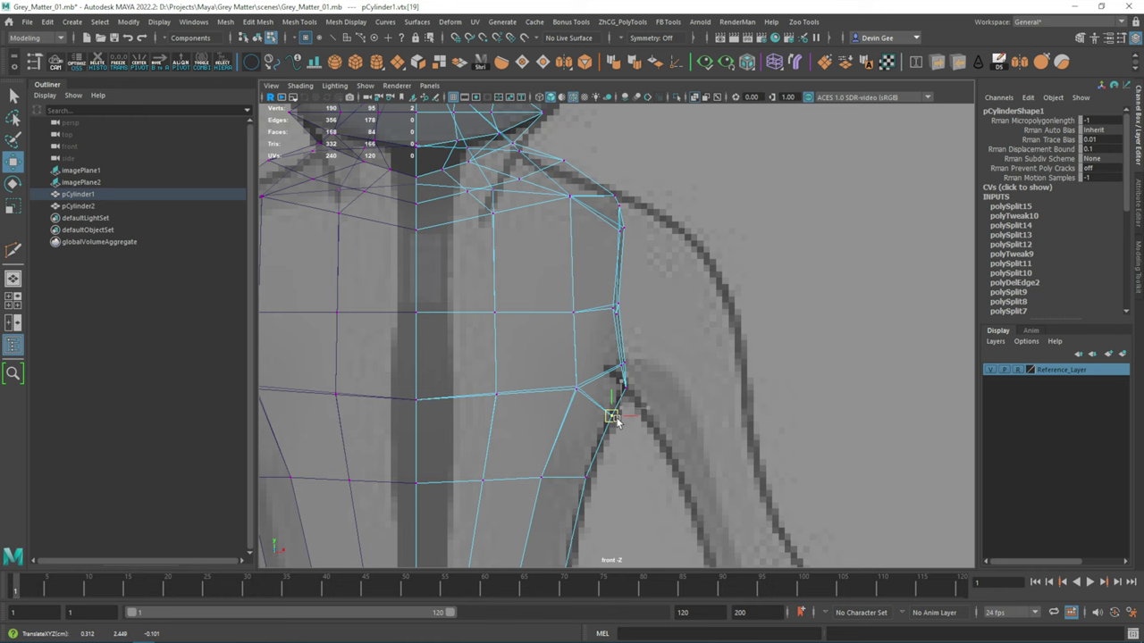
{"action": "middle_click_drag", "start_coordinate": [615, 421], "coordinate": [591, 406], "text": "alt"}
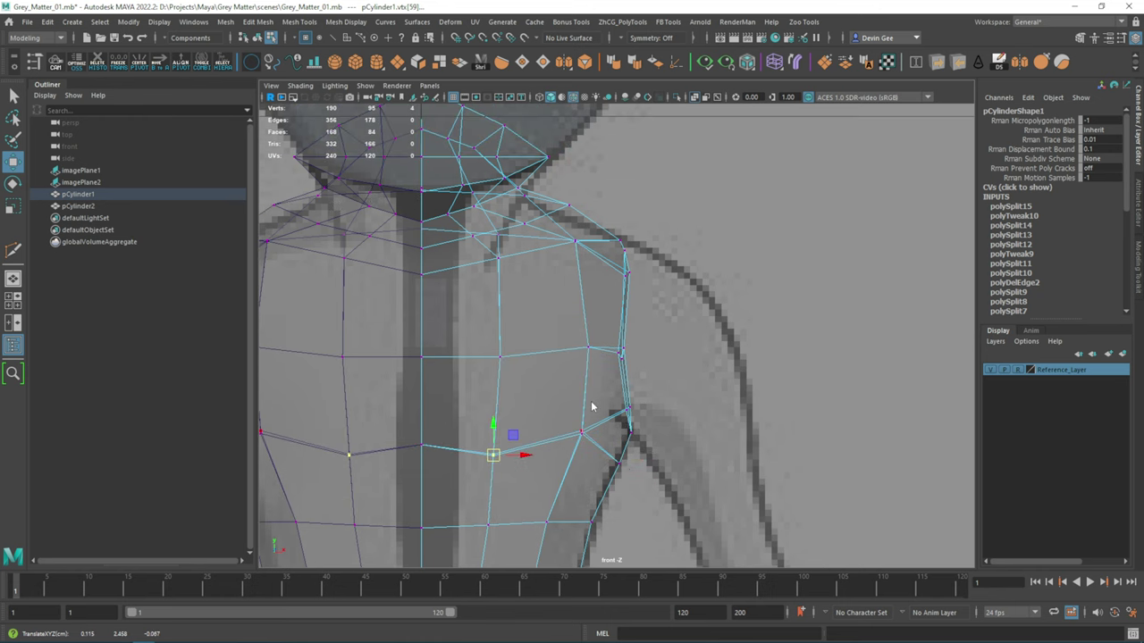
- Move the shoulder vertices onto the side reference outline, ending on the top two shoulder vertices
{"action": "mouse_move", "coordinate": [592, 407]}
{"action": "left_mouse_down"}
{"action": "mouse_move", "coordinate": [619, 299]}
{"action": "mouse_move", "coordinate": [661, 297]}
{"action": "left_mouse_up"}
{"action": "left_click", "coordinate": [549, 379]}
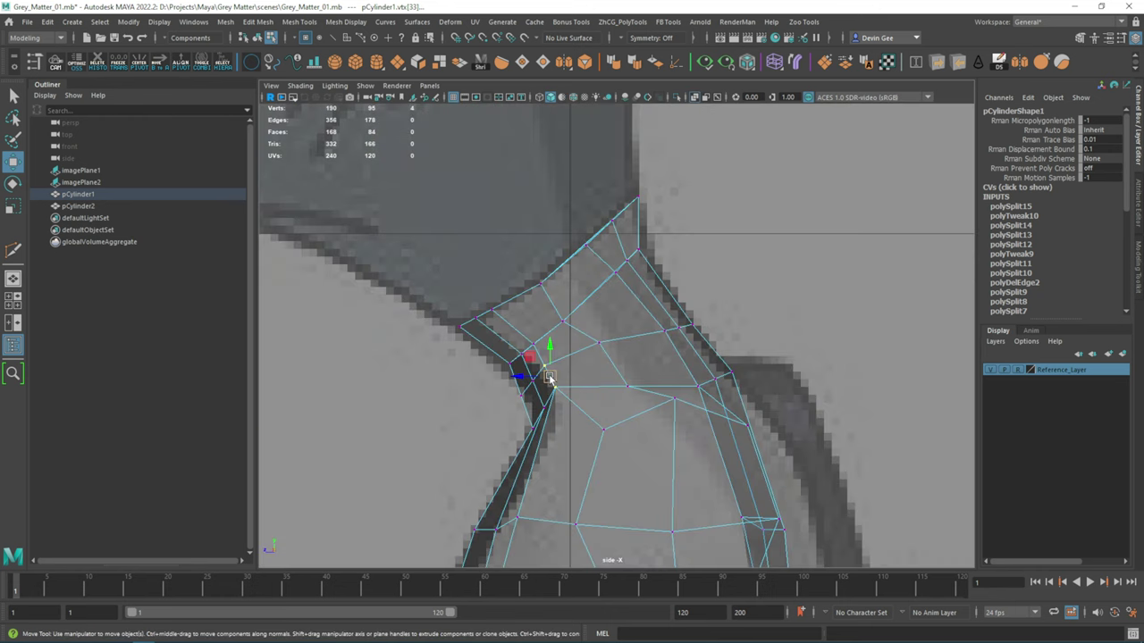
{"action": "left_click_drag", "start_coordinate": [549, 380], "coordinate": [567, 368]}
{"action": "left_click", "coordinate": [501, 305]}
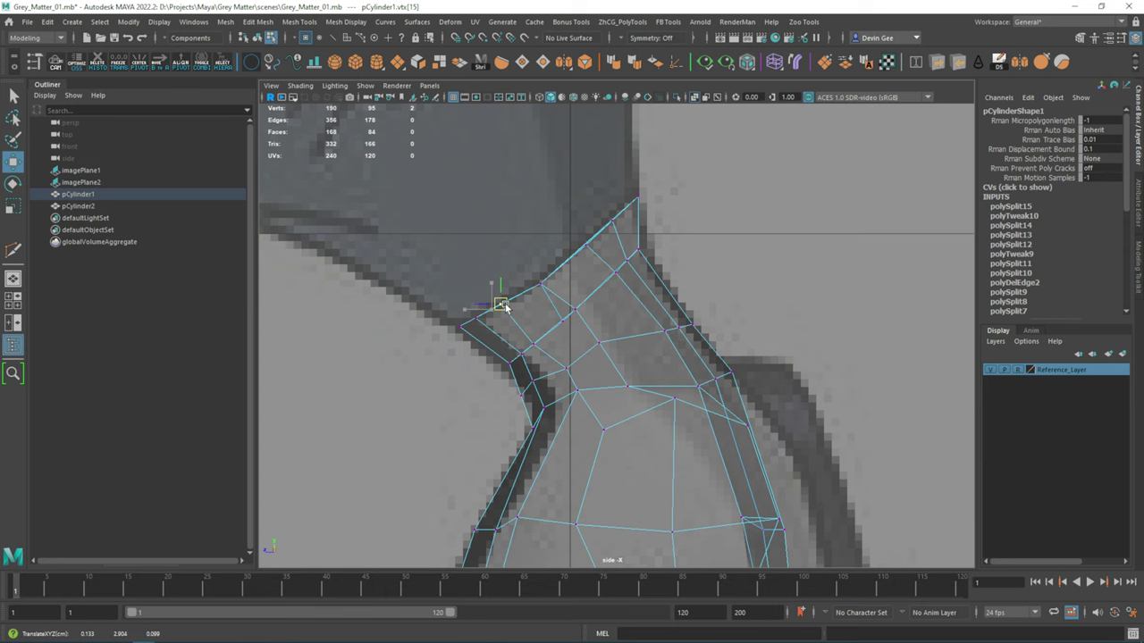
{"action": "left_click", "coordinate": [536, 378]}
{"action": "scroll", "coordinate": [537, 375], "scroll_direction": "up", "scroll_amount": 2}
{"action": "left_click_drag", "start_coordinate": [538, 376], "coordinate": [566, 327]}
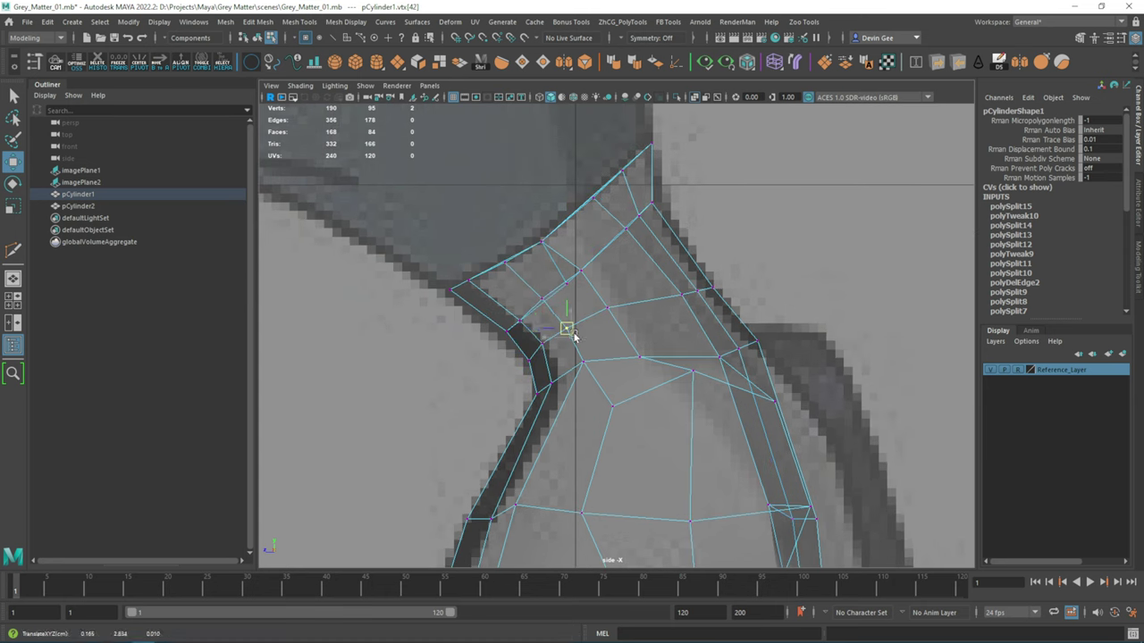
{"action": "left_click_drag", "start_coordinate": [739, 268], "coordinate": [675, 312]}
{"action": "middle_click_drag", "start_coordinate": [804, 463], "coordinate": [708, 380], "text": "alt"}
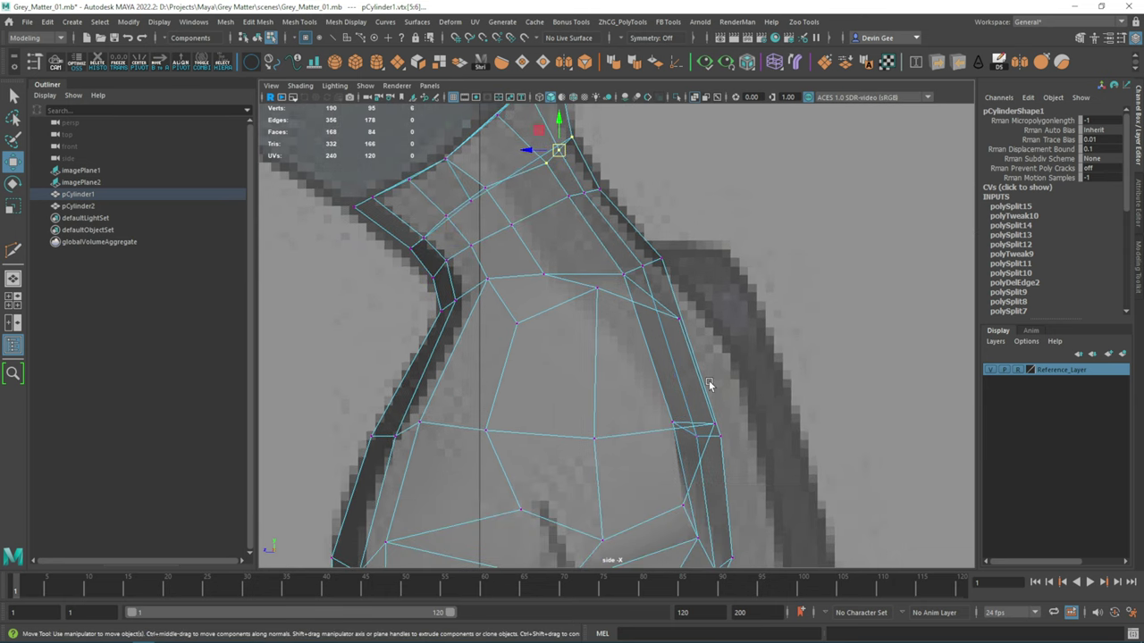
{"action": "key", "text": "space"}
{"action": "key", "text": "space"}
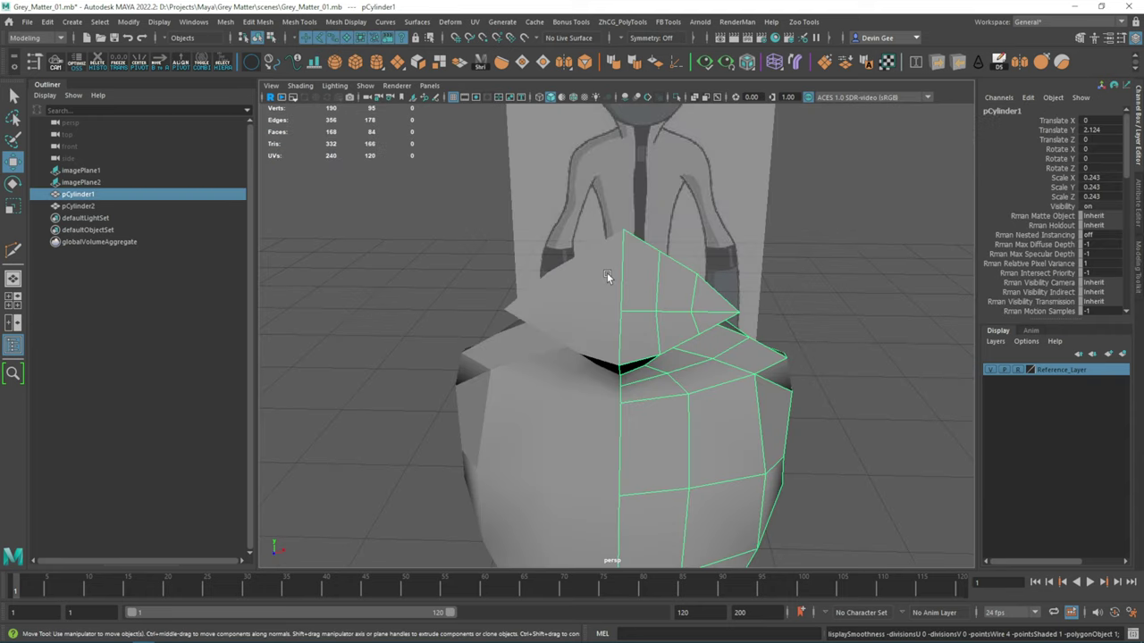
- Reshape the torso's side and back vertices and delete an edge, leaving the mesh at 350 edges
{"action": "right_click_drag", "start_coordinate": [608, 276], "coordinate": [621, 465], "text": "alt"}
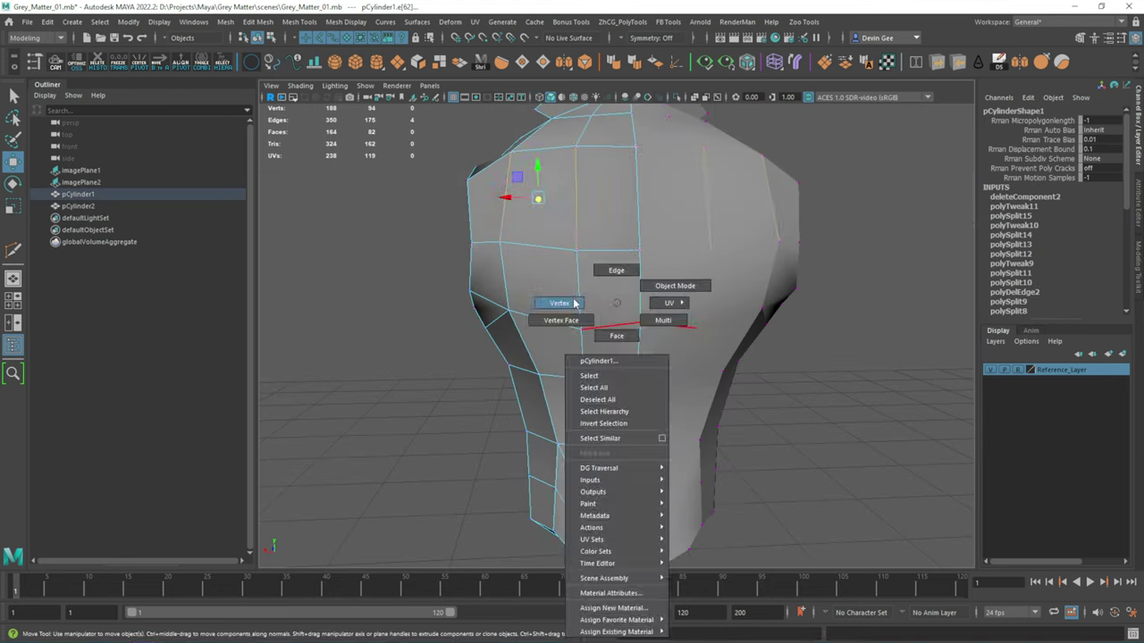
{"action": "right_click_drag", "start_coordinate": [617, 319], "coordinate": [558, 309]}
{"action": "left_click", "coordinate": [557, 353]}
{"action": "mouse_move", "coordinate": [637, 289]}
{"action": "left_mouse_down", "text": "alt"}
{"action": "mouse_move", "coordinate": [558, 353]}
{"action": "mouse_move", "coordinate": [411, 338]}
{"action": "mouse_move", "coordinate": [557, 374]}
{"action": "mouse_move", "coordinate": [435, 390]}
{"action": "mouse_move", "coordinate": [439, 325]}
{"action": "mouse_move", "coordinate": [536, 373]}
{"action": "mouse_move", "coordinate": [474, 383]}
{"action": "mouse_move", "coordinate": [446, 327]}
{"action": "mouse_move", "coordinate": [581, 363]}
{"action": "mouse_move", "coordinate": [600, 331]}
{"action": "mouse_move", "coordinate": [467, 364]}
{"action": "mouse_move", "coordinate": [548, 469]}
{"action": "left_mouse_up", "text": "alt"}
{"action": "left_click", "coordinate": [424, 381]}
{"action": "left_click", "coordinate": [557, 374]}
{"action": "left_click", "coordinate": [436, 390]}
{"action": "left_click", "coordinate": [536, 374]}
{"action": "left_click", "coordinate": [475, 383]}
{"action": "right_click", "coordinate": [599, 331]}
- Create a cylinder, flatten it and raise it to chest height
{"action": "scroll", "coordinate": [548, 469], "scroll_direction": "down", "scroll_amount": 3}
{"action": "right_click_drag", "start_coordinate": [748, 340], "coordinate": [670, 342], "text": "shift"}
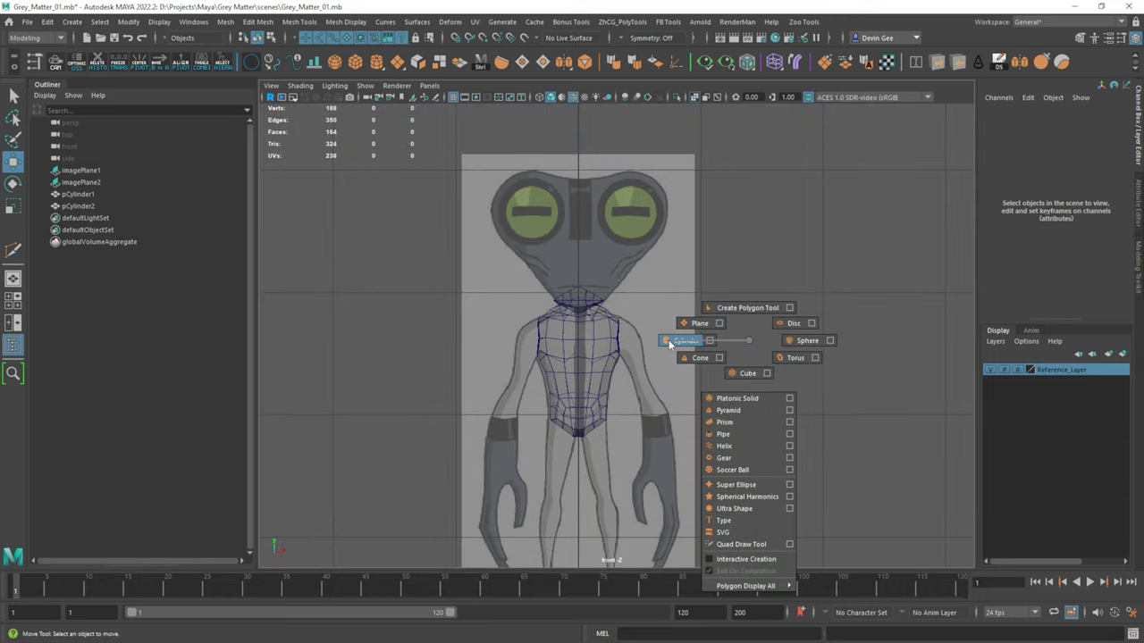
{"action": "scroll", "coordinate": [595, 402], "scroll_direction": "down", "scroll_amount": 3}
{"action": "key", "text": "r"}
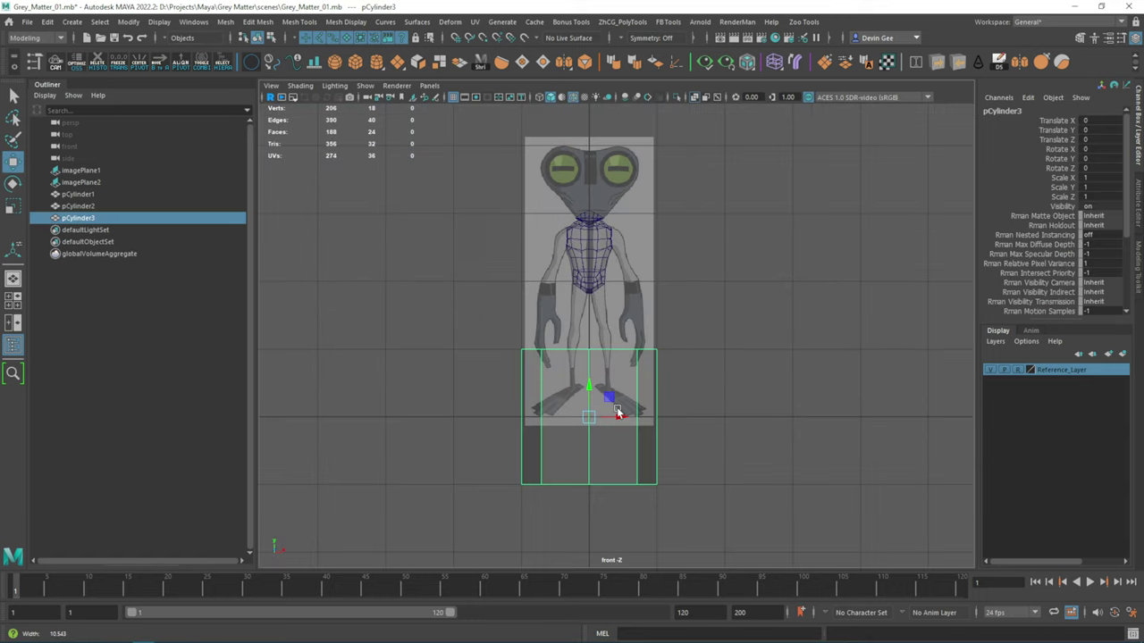
{"action": "left_click_drag", "start_coordinate": [589, 398], "coordinate": [589, 412]}
{"action": "key", "text": "w"}
{"action": "left_click_drag", "start_coordinate": [589, 393], "coordinate": [589, 250]}
{"action": "key", "text": "ctrl+z"}
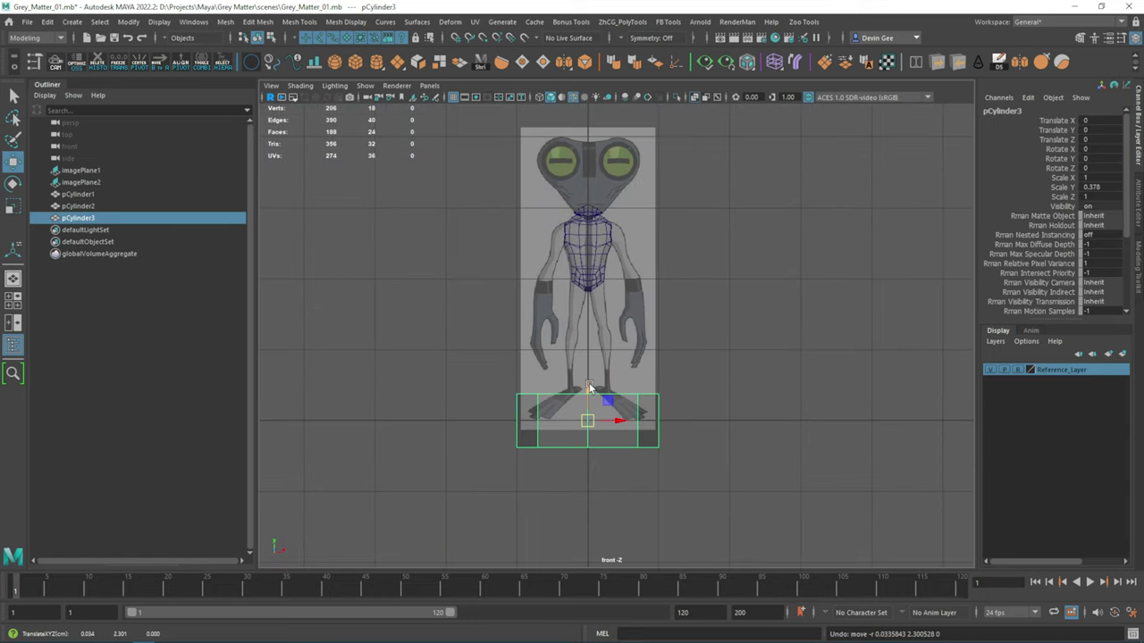
{"action": "left_click_drag", "start_coordinate": [588, 386], "coordinate": [589, 243]}
- Tilt pCylinder3 about -81° on X and scale it down to 0.264 for the arm
{"action": "key", "text": "e"}
{"action": "scroll", "coordinate": [607, 361], "scroll_direction": "up", "scroll_amount": 2}
{"action": "key", "text": "r"}
{"action": "mouse_move", "coordinate": [629, 345]}
{"action": "left_mouse_down"}
{"action": "mouse_move", "coordinate": [616, 376]}
{"action": "mouse_move", "coordinate": [561, 357]}
{"action": "mouse_move", "coordinate": [628, 331]}
{"action": "mouse_move", "coordinate": [608, 332]}
{"action": "mouse_move", "coordinate": [626, 350]}
{"action": "mouse_move", "coordinate": [745, 374]}
{"action": "left_mouse_up"}
{"action": "scroll", "coordinate": [616, 335], "scroll_direction": "up", "scroll_amount": 3}
{"action": "key", "text": "w"}
{"action": "key", "text": "r"}
{"action": "key", "text": "w"}
{"action": "key", "text": "e"}
{"action": "key", "text": "r"}
{"action": "scroll", "coordinate": [630, 344], "scroll_direction": "down", "scroll_amount": 3}
- Clear the selection in the front view and create a second cylinder, pCylinder4, for the leg
{"action": "key", "text": "space"}
{"action": "key", "text": "space"}
{"action": "scroll", "coordinate": [661, 359], "scroll_direction": "down", "scroll_amount": 4}
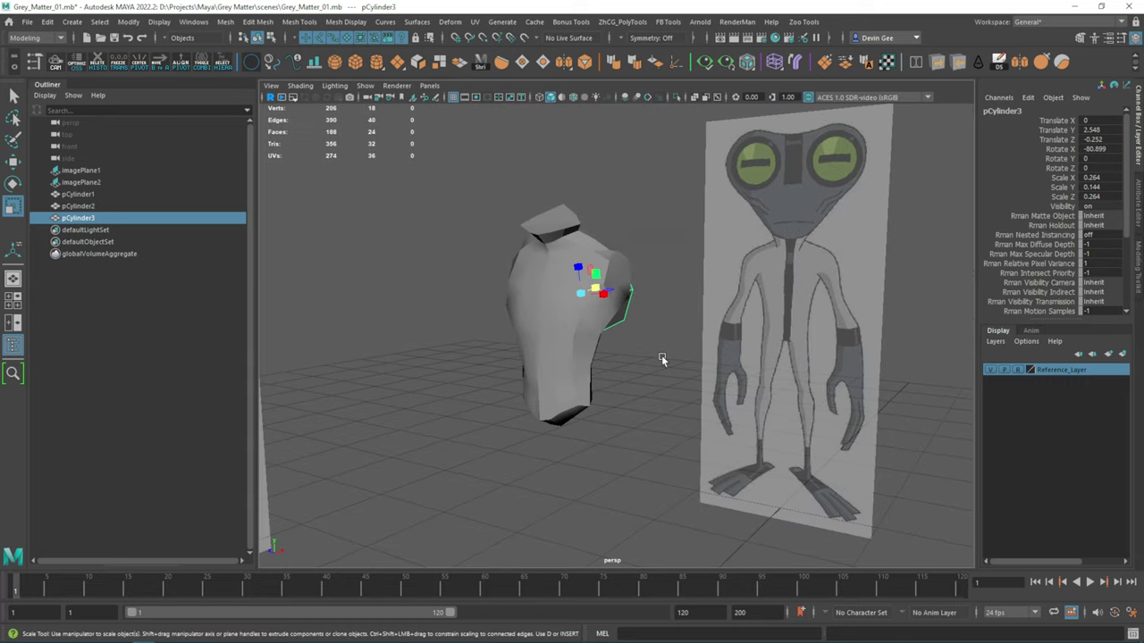
{"action": "key", "text": "space"}
{"action": "left_click", "coordinate": [614, 341]}
{"action": "scroll", "coordinate": [614, 340], "scroll_direction": "up", "scroll_amount": 3}
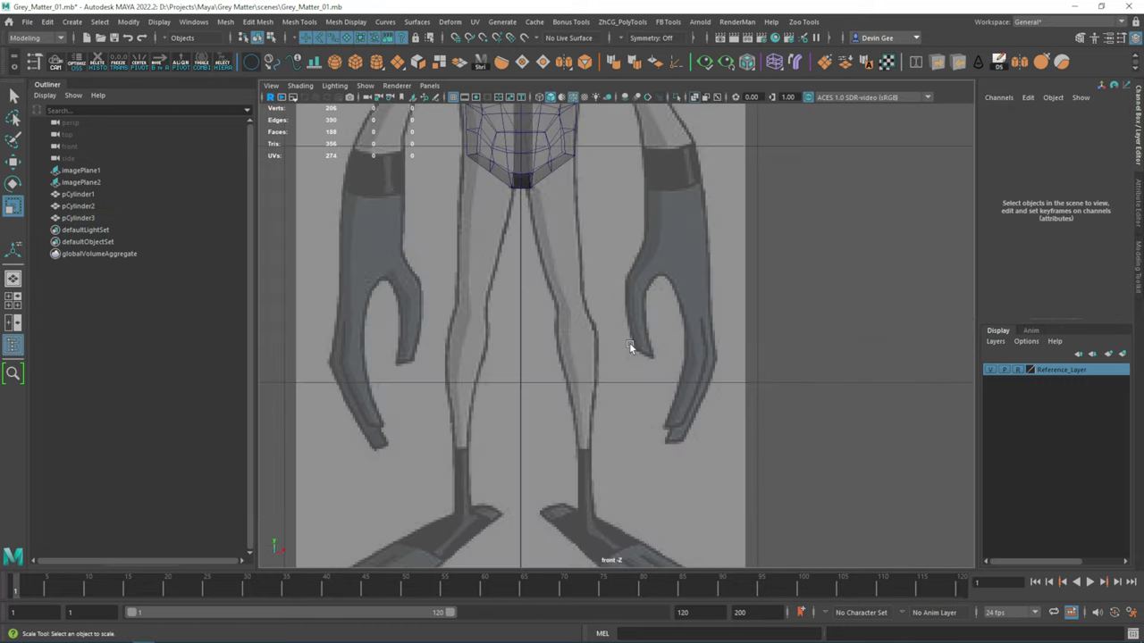
{"action": "scroll", "coordinate": [629, 343], "scroll_direction": "down", "scroll_amount": 3}
{"action": "right_click_drag", "start_coordinate": [629, 342], "coordinate": [586, 413], "text": "shift"}
- Lower pCylinder4's Subdivisions Axis, then scale and place it at the ankle
{"action": "key", "text": "t"}
{"action": "mouse_move", "coordinate": [585, 413]}
{"action": "middle_mouse_down"}
{"action": "mouse_move", "coordinate": [554, 435]}
{"action": "mouse_move", "coordinate": [571, 420]}
{"action": "middle_mouse_up"}
{"action": "key", "text": "r"}
{"action": "key", "text": "w"}
{"action": "scroll", "coordinate": [595, 408], "scroll_direction": "up", "scroll_amount": 3}
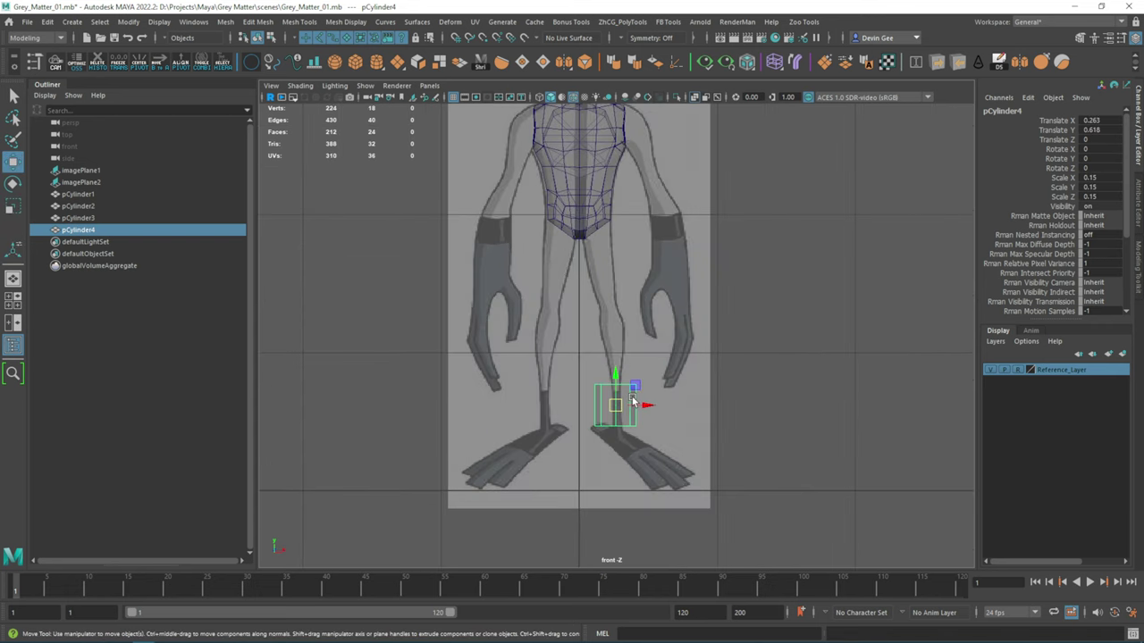
{"action": "key", "text": "r"}
- Extrude the top face up the shin, widening it toward the calf
{"action": "key", "text": "w"}
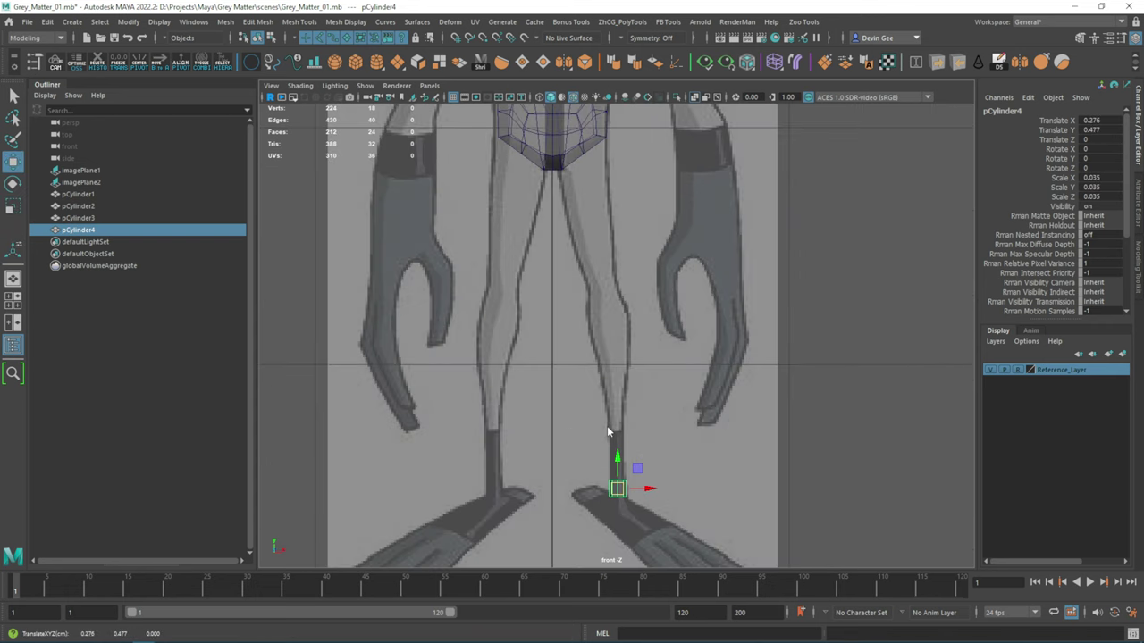
{"action": "left_click_drag", "start_coordinate": [616, 422], "coordinate": [614, 270]}
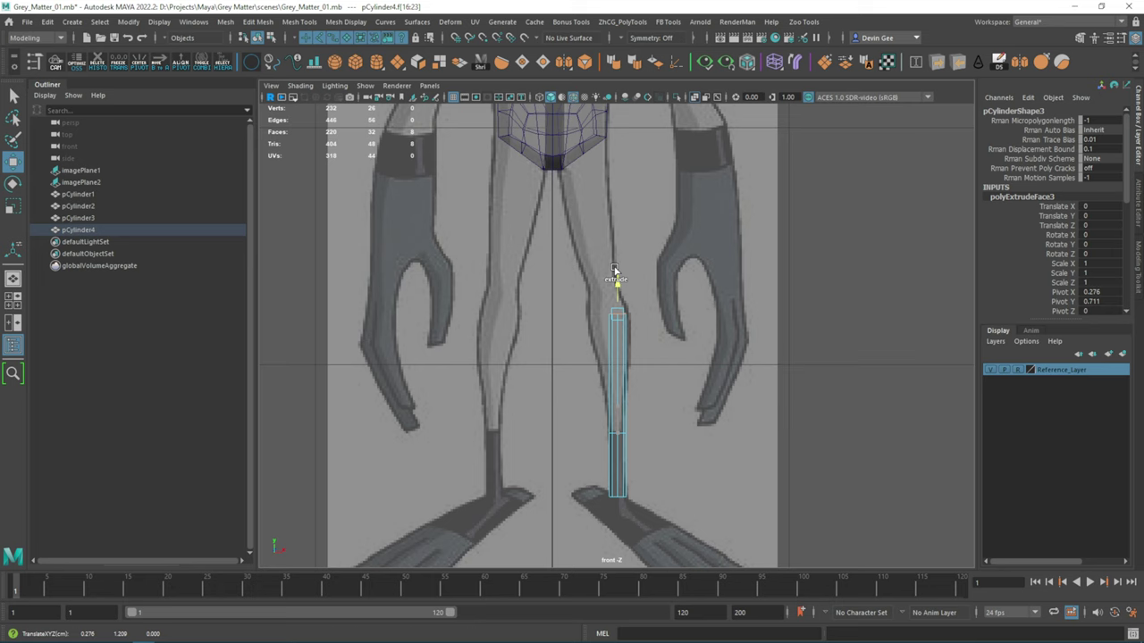
{"action": "key", "text": "r"}
{"action": "left_click_drag", "start_coordinate": [618, 324], "coordinate": [648, 331]}
{"action": "key", "text": "ctrl+e"}
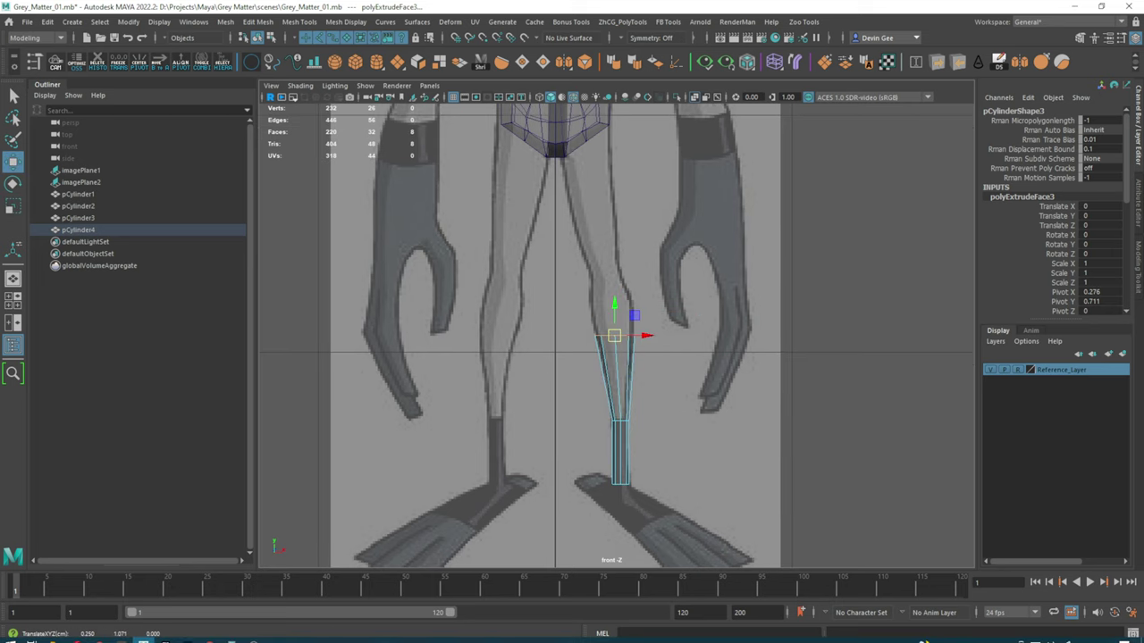
{"action": "key", "text": "w"}
{"action": "left_click_drag", "start_coordinate": [612, 336], "coordinate": [619, 307]}
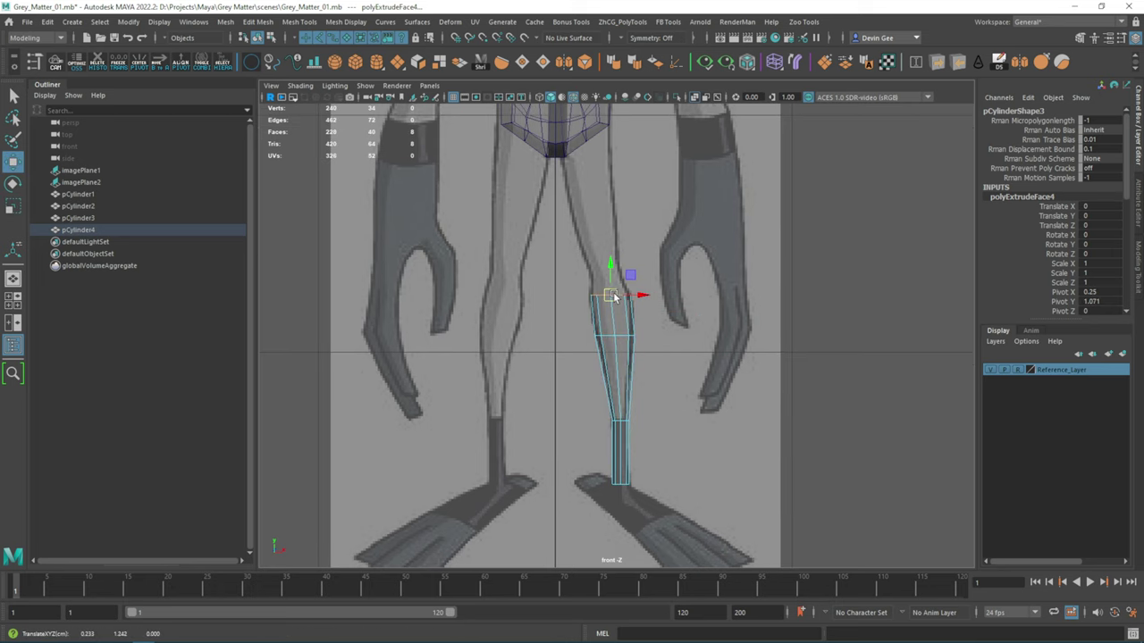
- Extrude further leg sections, narrowing the face and pulling it up toward the knee
{"action": "key", "text": "ctrl+e"}
{"action": "scroll", "coordinate": [613, 297], "scroll_direction": "up", "scroll_amount": 3}
{"action": "key", "text": "r"}
{"action": "left_click_drag", "start_coordinate": [617, 259], "coordinate": [598, 259]}
{"action": "key", "text": "w"}
{"action": "middle_click_drag", "start_coordinate": [598, 260], "coordinate": [669, 410], "text": "alt"}
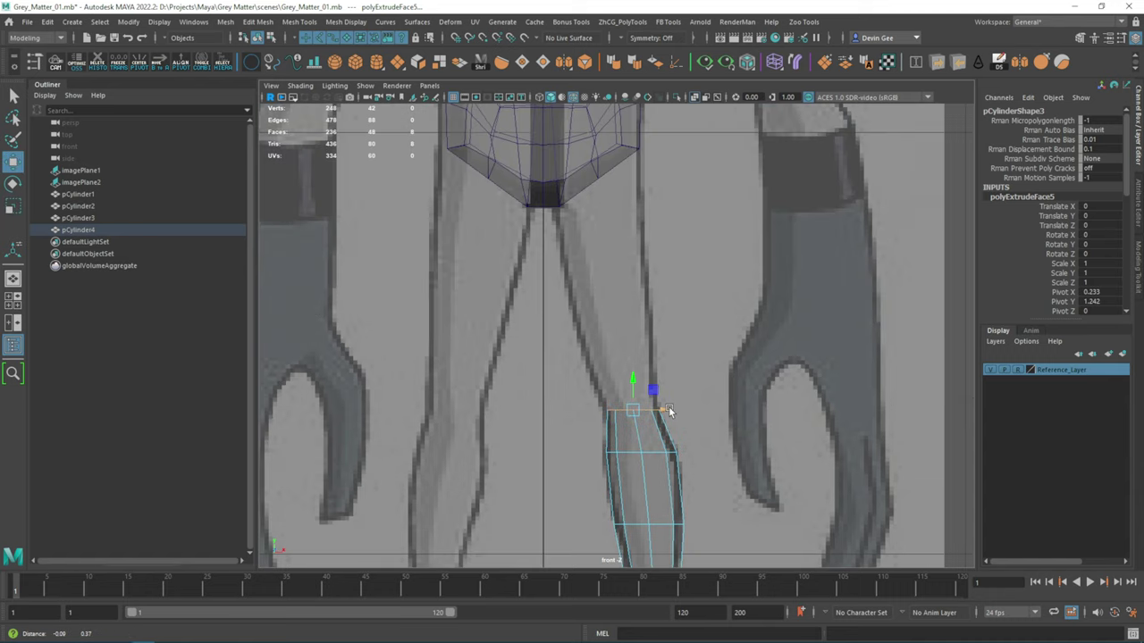
{"action": "key", "text": "ctrl+e"}
{"action": "left_click_drag", "start_coordinate": [625, 382], "coordinate": [647, 335]}
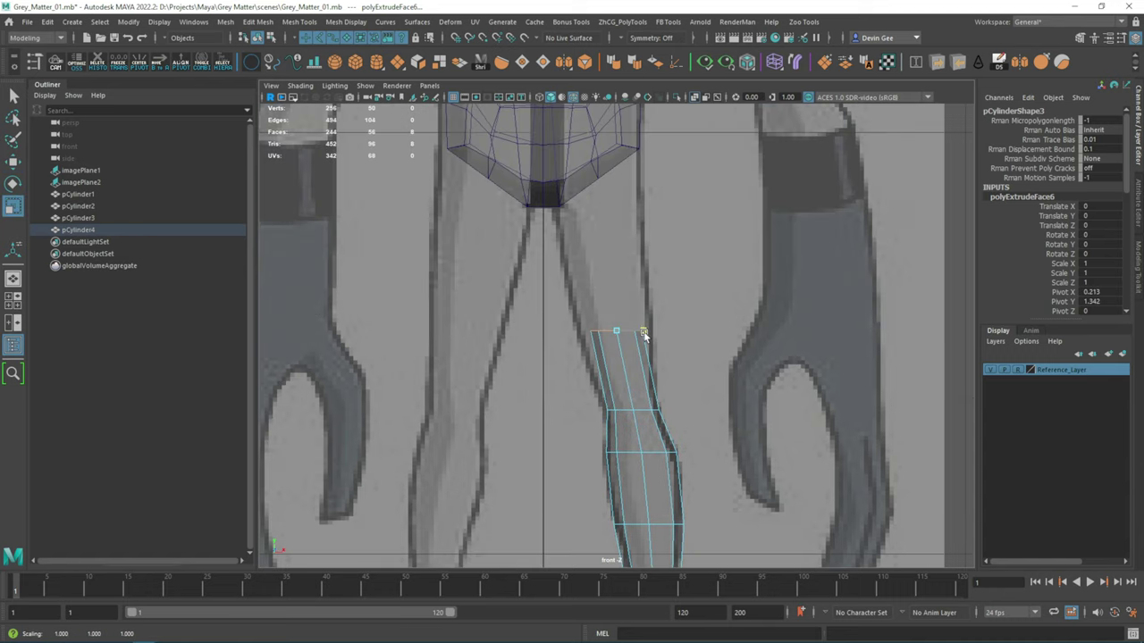
- Extrude the thigh sections and raise the top face to the pelvis
{"action": "key", "text": "w"}
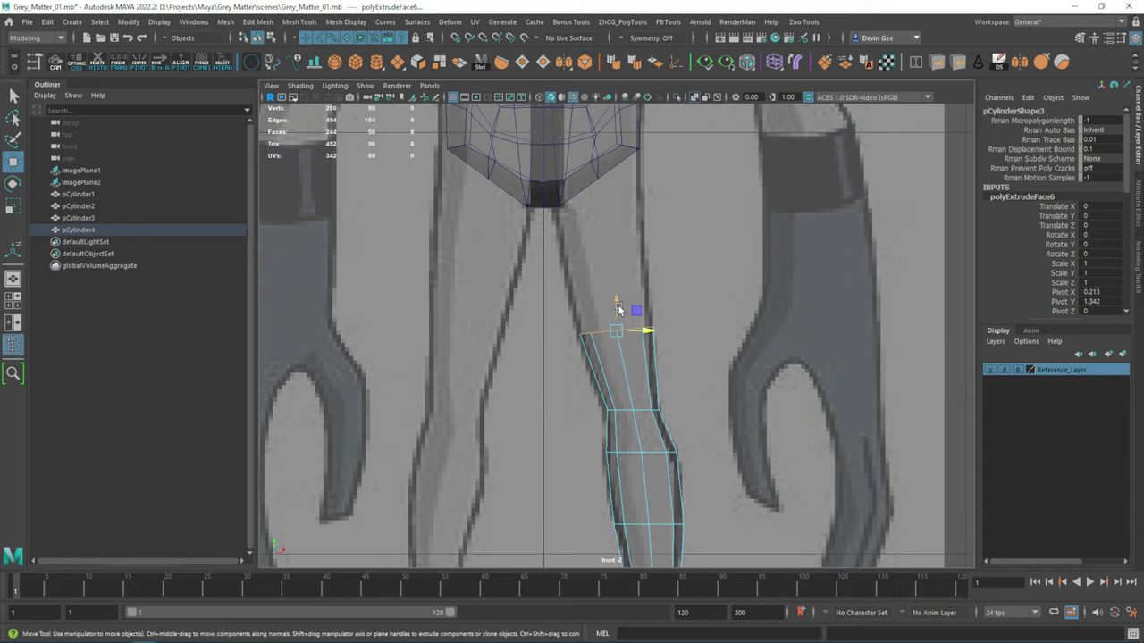
{"action": "scroll", "coordinate": [619, 308], "scroll_direction": "up", "scroll_amount": 2}
{"action": "key", "text": "ctrl+e"}
{"action": "left_click_drag", "start_coordinate": [659, 322], "coordinate": [620, 199]}
{"action": "key", "text": "w"}
{"action": "key", "text": "ctrl+e"}
{"action": "scroll", "coordinate": [620, 233], "scroll_direction": "up", "scroll_amount": 2}
{"action": "key", "text": "w"}
{"action": "scroll", "coordinate": [663, 358], "scroll_direction": "up", "scroll_amount": 2}
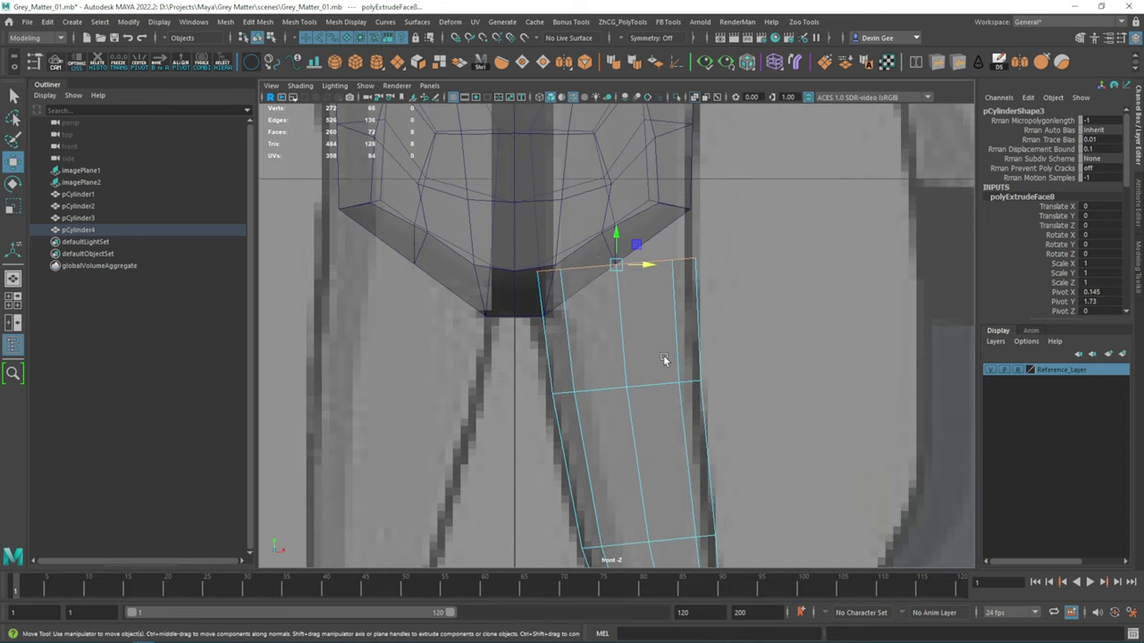
{"action": "left_click_drag", "start_coordinate": [616, 240], "coordinate": [616, 181]}
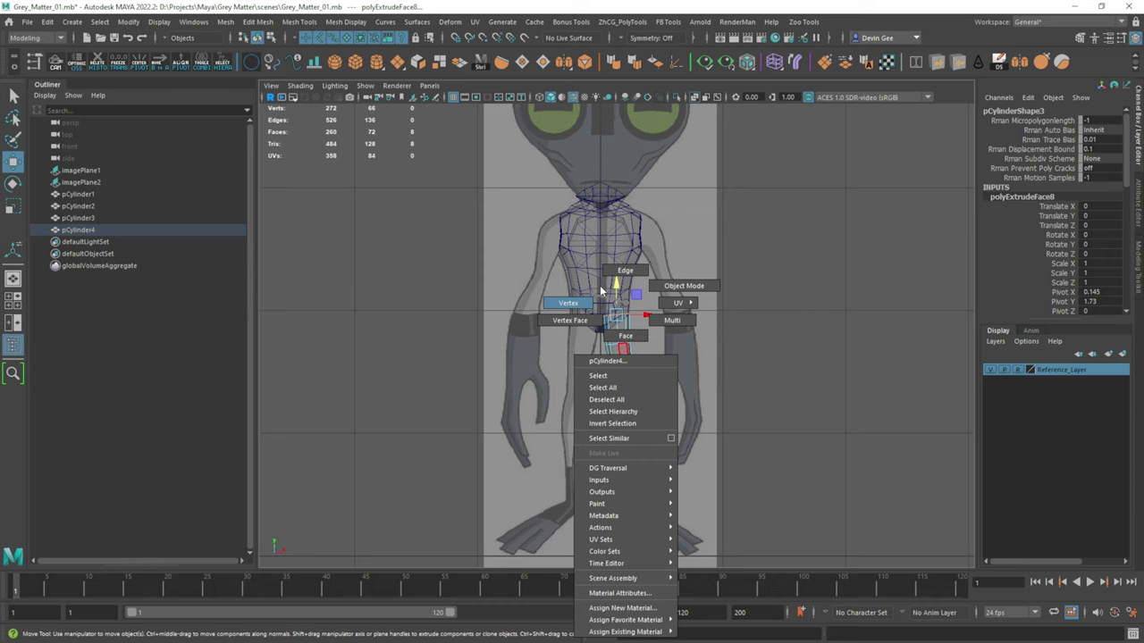
- Extrude the selected edge of the leg
{"action": "right_click_drag", "start_coordinate": [860, 234], "coordinate": [845, 267], "text": "shift"}
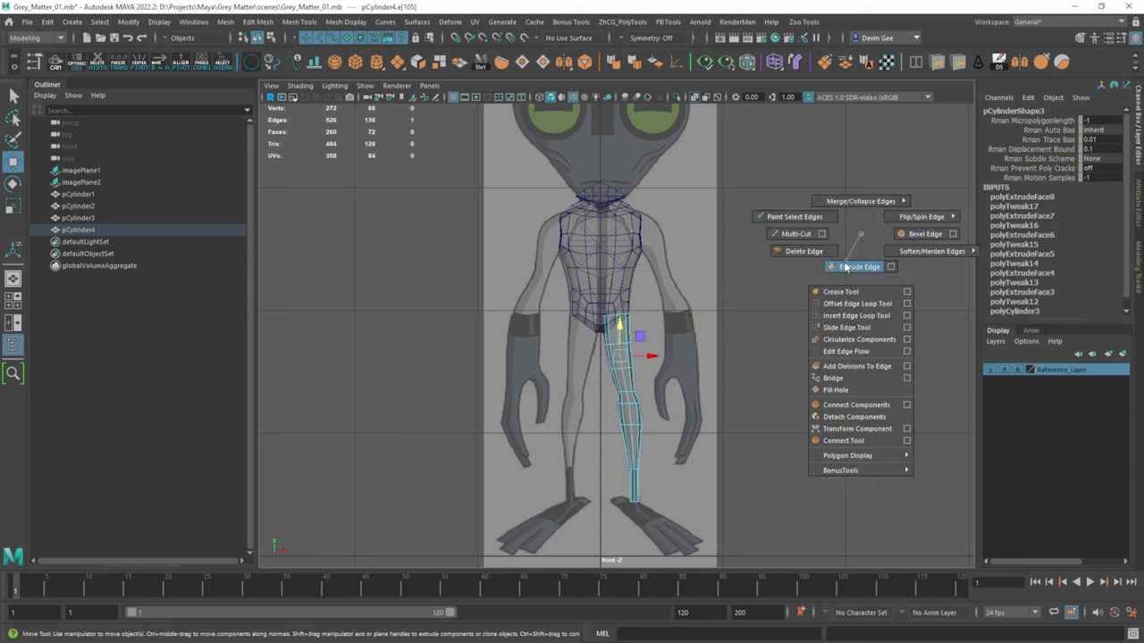
{"action": "scroll", "coordinate": [617, 330], "scroll_direction": "up", "scroll_amount": 5}
{"action": "left_click", "coordinate": [545, 233]}
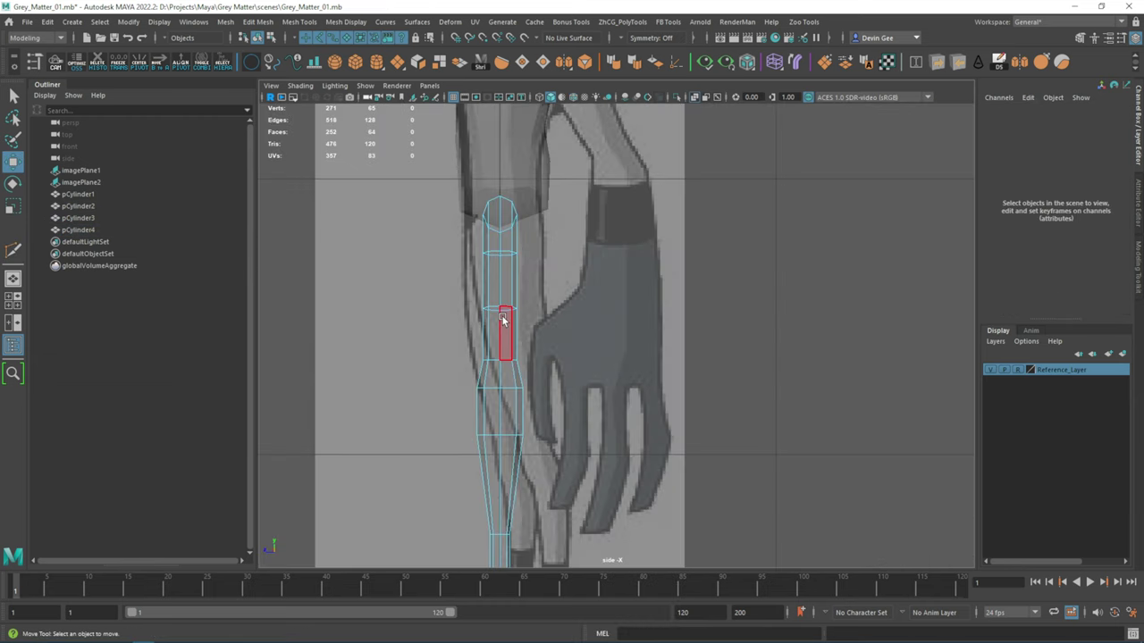
- Scale and move the leg's vertex rings to follow the side reference
{"action": "middle_click_drag", "start_coordinate": [503, 320], "coordinate": [593, 87], "text": "alt"}
{"action": "right_click_drag", "start_coordinate": [602, 325], "coordinate": [572, 306]}
{"action": "left_click", "coordinate": [620, 358]}
{"action": "scroll", "coordinate": [565, 330], "scroll_direction": "up", "scroll_amount": 2}
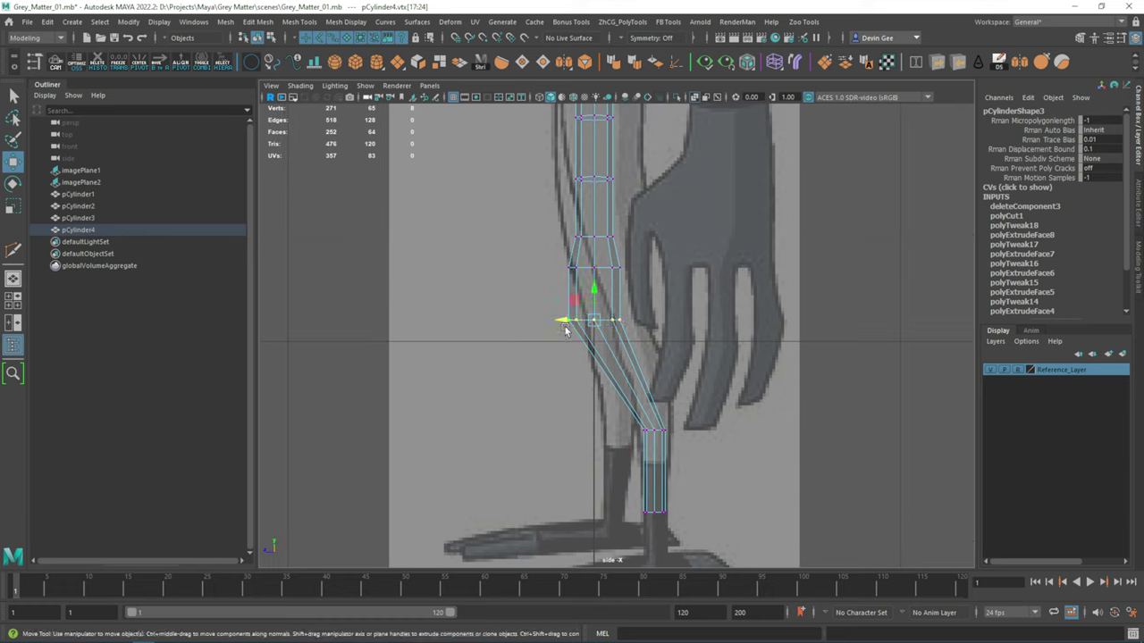
{"action": "middle_click_drag", "start_coordinate": [613, 319], "coordinate": [623, 379], "text": "alt"}
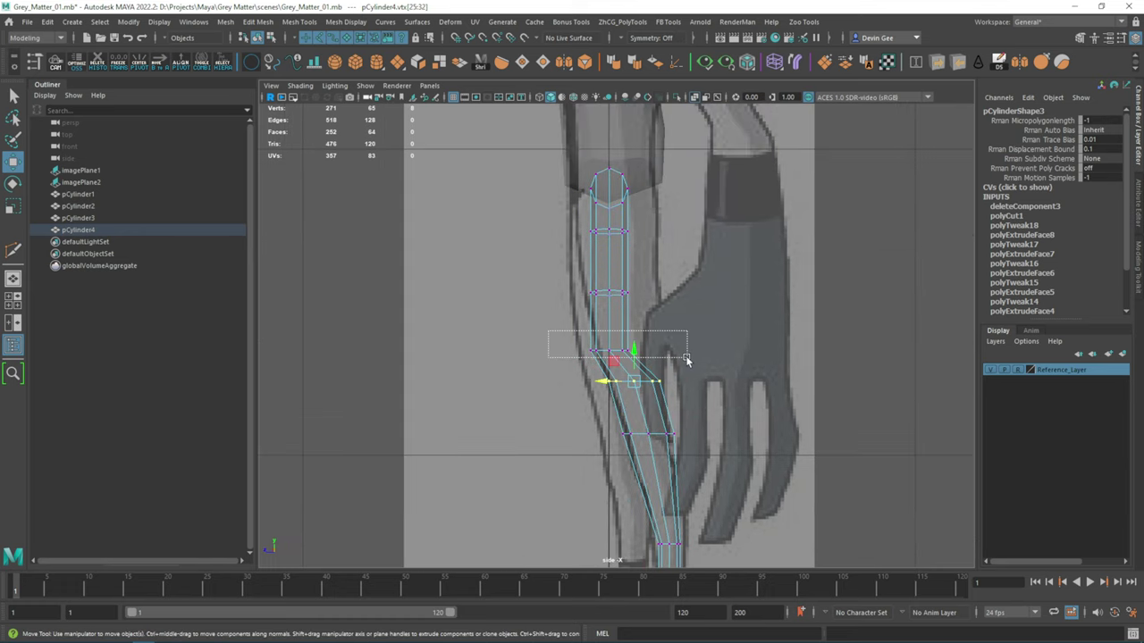
{"action": "key", "text": "r"}
{"action": "left_click_drag", "start_coordinate": [603, 355], "coordinate": [597, 351]}
{"action": "left_click_drag", "start_coordinate": [547, 161], "coordinate": [629, 184]}
{"action": "left_click_drag", "start_coordinate": [570, 232], "coordinate": [537, 234]}
{"action": "key", "text": "w"}
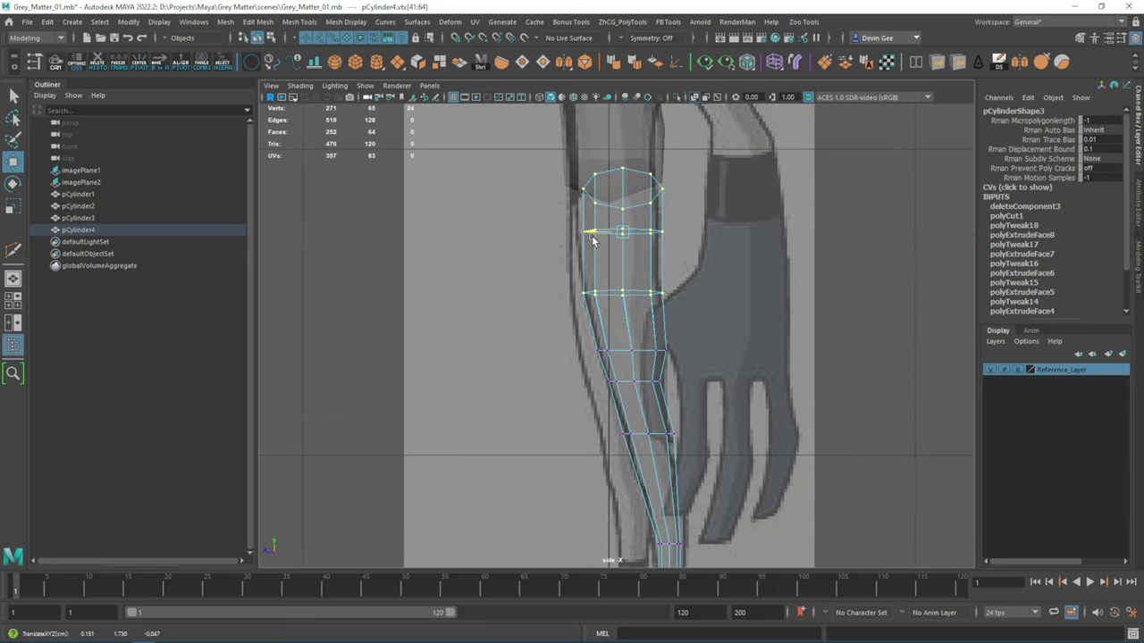
{"action": "left_click_drag", "start_coordinate": [581, 334], "coordinate": [715, 362]}
{"action": "left_click_drag", "start_coordinate": [604, 355], "coordinate": [641, 385]}
- In the side view, adjust the higher vertex rings up to the top of the leg
{"action": "scroll", "coordinate": [626, 323], "scroll_direction": "up", "scroll_amount": 1}
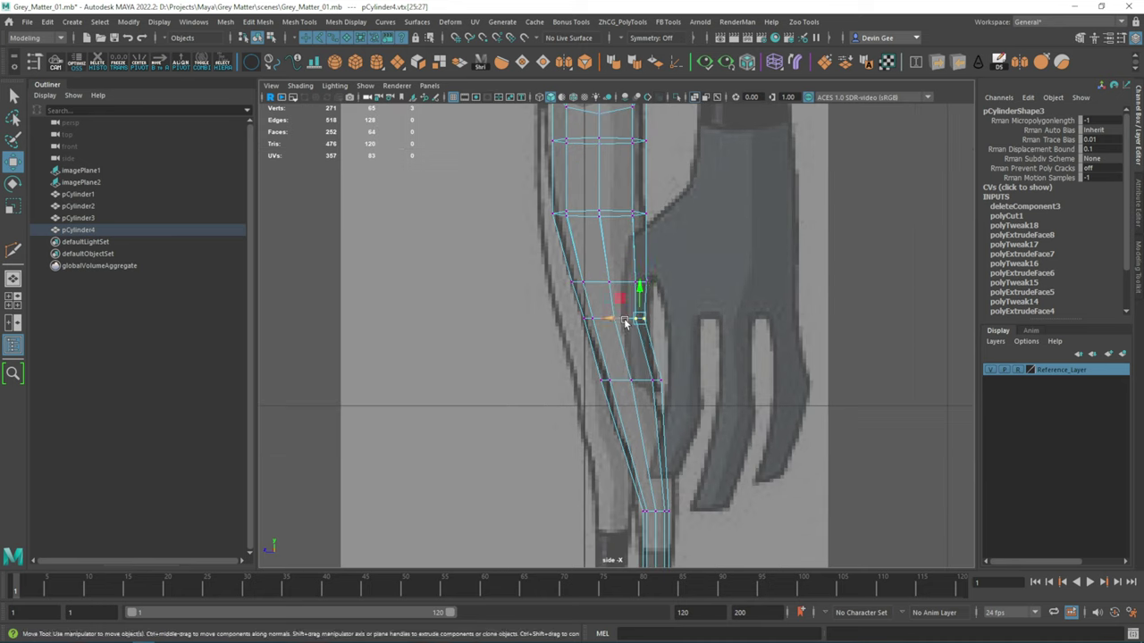
{"action": "scroll", "coordinate": [631, 323], "scroll_direction": "down", "scroll_amount": 1}
{"action": "scroll", "coordinate": [631, 323], "scroll_direction": "down", "scroll_amount": 5}
{"action": "key", "text": "space"}
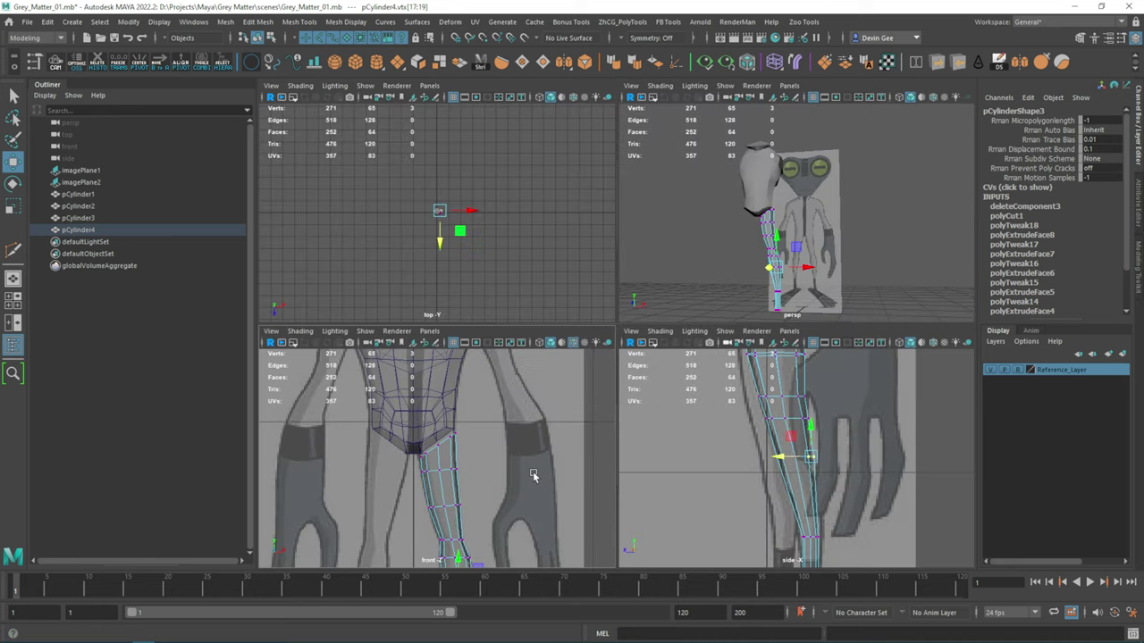
{"action": "key", "text": "space"}
{"action": "key", "text": "space"}
{"action": "key", "text": "space"}
{"action": "key", "text": "space"}
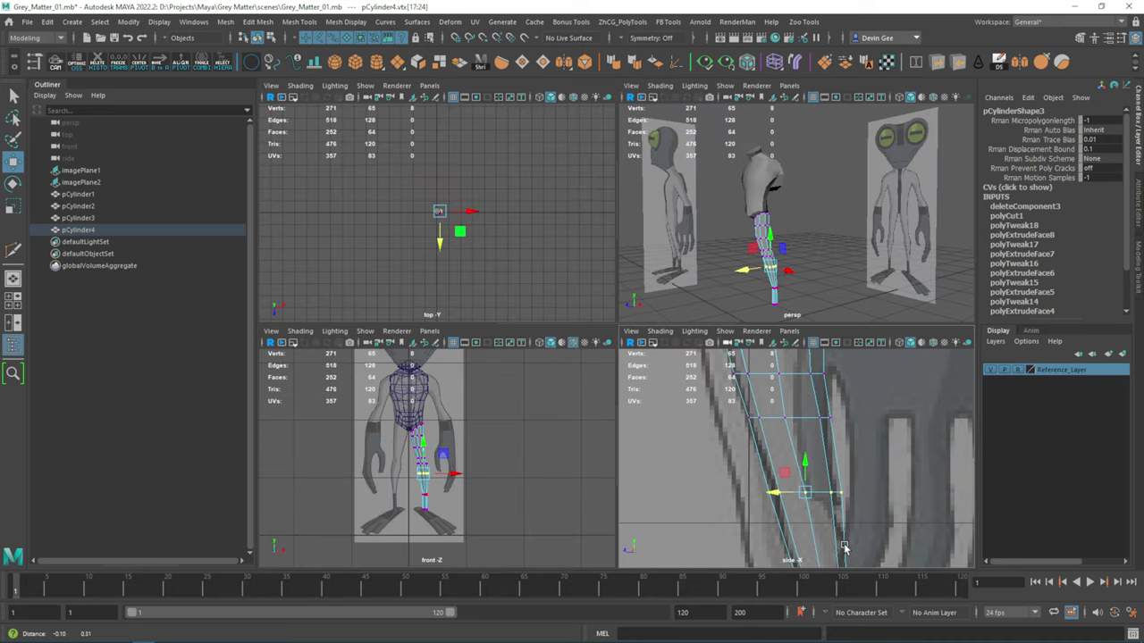
{"action": "middle_click_drag", "start_coordinate": [783, 393], "coordinate": [766, 491], "text": "alt"}
{"action": "left_click_drag", "start_coordinate": [733, 473], "coordinate": [765, 490]}
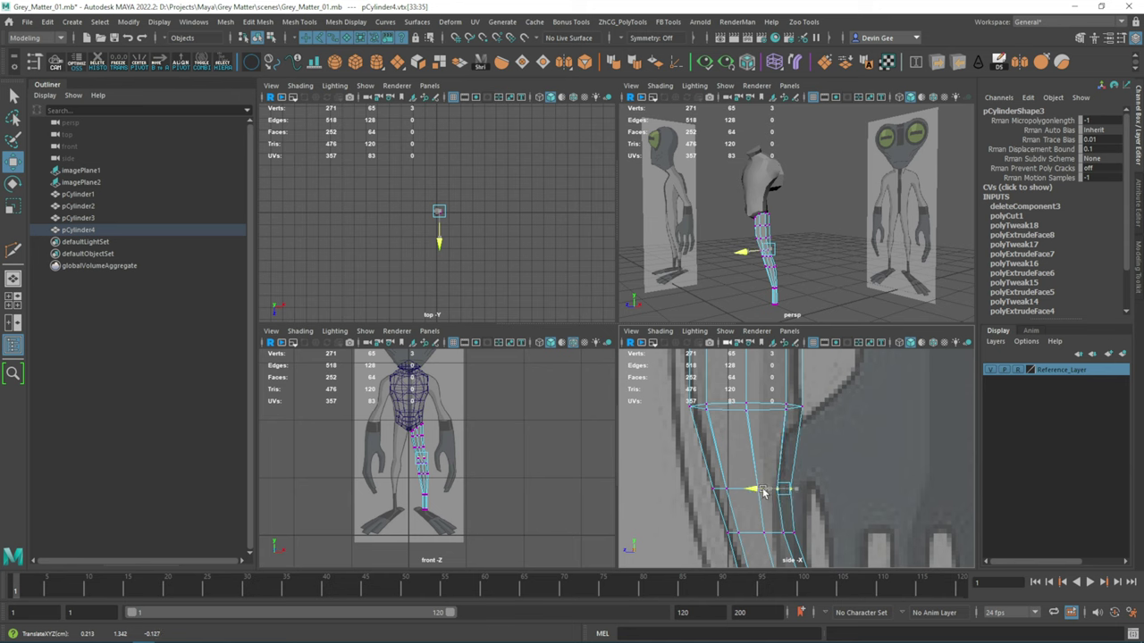
{"action": "middle_click_drag", "start_coordinate": [764, 491], "coordinate": [751, 447], "text": "alt"}
{"action": "left_click_drag", "start_coordinate": [813, 413], "coordinate": [721, 460]}
{"action": "middle_click_drag", "start_coordinate": [672, 432], "coordinate": [688, 339], "text": "alt"}
{"action": "left_click_drag", "start_coordinate": [698, 469], "coordinate": [748, 523]}
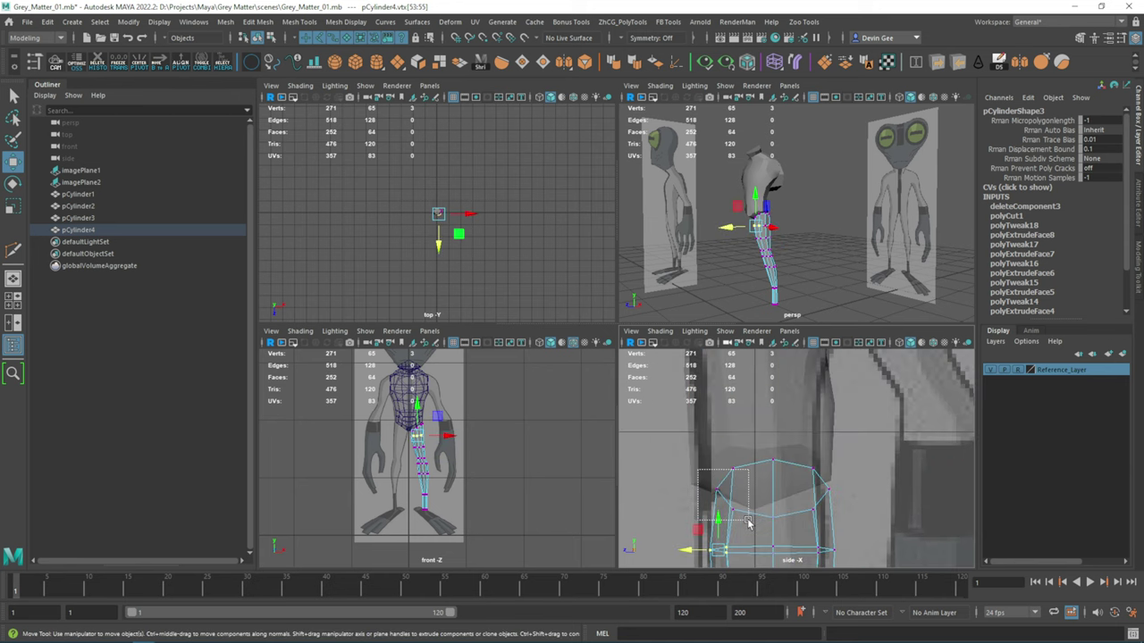
{"action": "scroll", "coordinate": [701, 499], "scroll_direction": "down", "scroll_amount": 5}
- Delete the faces on the underside of the torso
{"action": "left_click_drag", "start_coordinate": [883, 248], "coordinate": [804, 224], "text": "alt"}
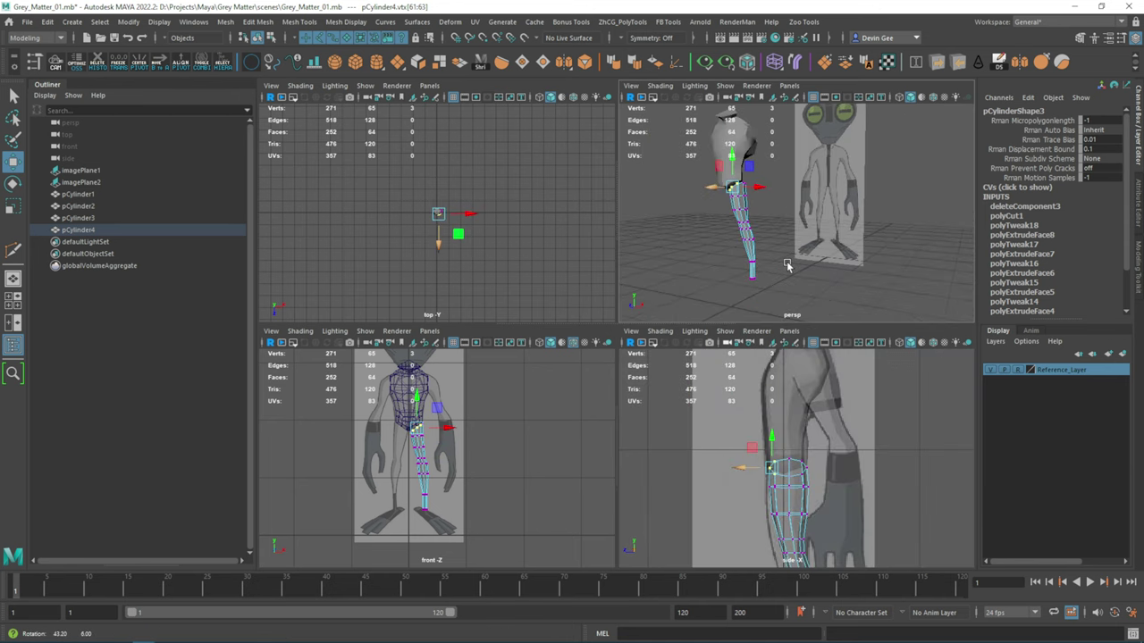
{"action": "key", "text": "space"}
{"action": "mouse_move", "coordinate": [662, 431]}
{"action": "left_mouse_down", "text": "alt"}
{"action": "mouse_move", "coordinate": [717, 485]}
{"action": "mouse_move", "coordinate": [730, 442]}
{"action": "mouse_move", "coordinate": [697, 446]}
{"action": "left_mouse_up", "text": "alt"}
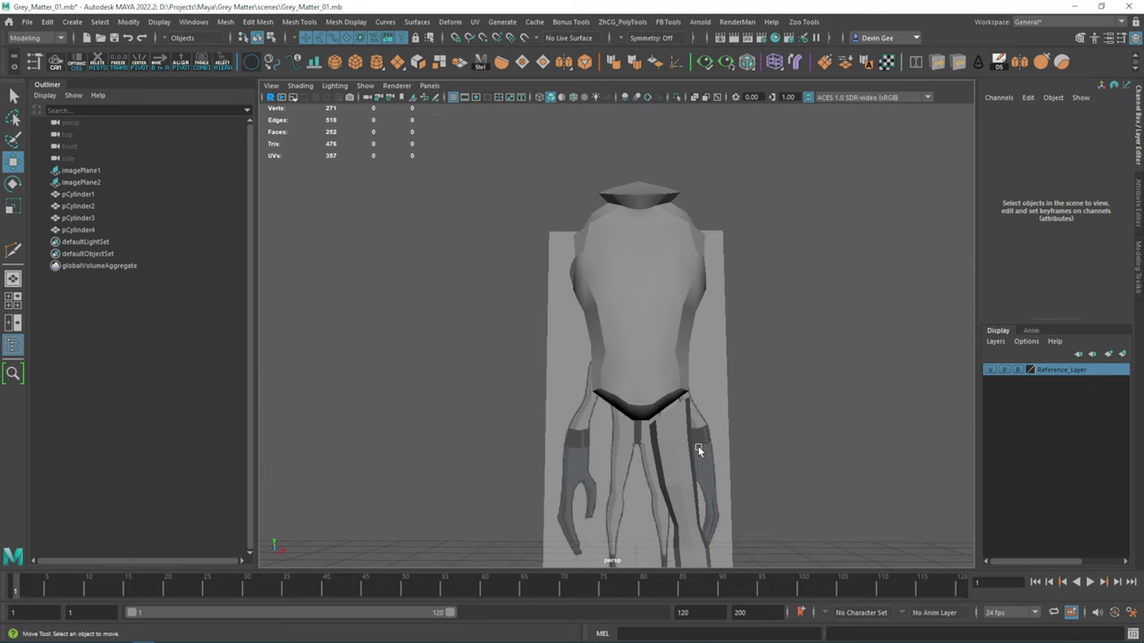
{"action": "scroll", "coordinate": [698, 446], "scroll_direction": "up", "scroll_amount": 3}
{"action": "left_click", "coordinate": [708, 303]}
{"action": "right_click_drag", "start_coordinate": [707, 303], "coordinate": [706, 351]}
{"action": "mouse_move", "coordinate": [706, 351]}
{"action": "left_mouse_down", "text": "alt"}
{"action": "mouse_move", "coordinate": [630, 462]}
{"action": "mouse_move", "coordinate": [523, 467]}
{"action": "mouse_move", "coordinate": [383, 497]}
{"action": "mouse_move", "coordinate": [598, 444]}
{"action": "mouse_move", "coordinate": [895, 276]}
{"action": "left_mouse_up", "text": "alt"}
{"action": "key", "text": "Delete"}
{"action": "scroll", "coordinate": [671, 294], "scroll_direction": "down", "scroll_amount": 5}
{"action": "key", "text": "space"}
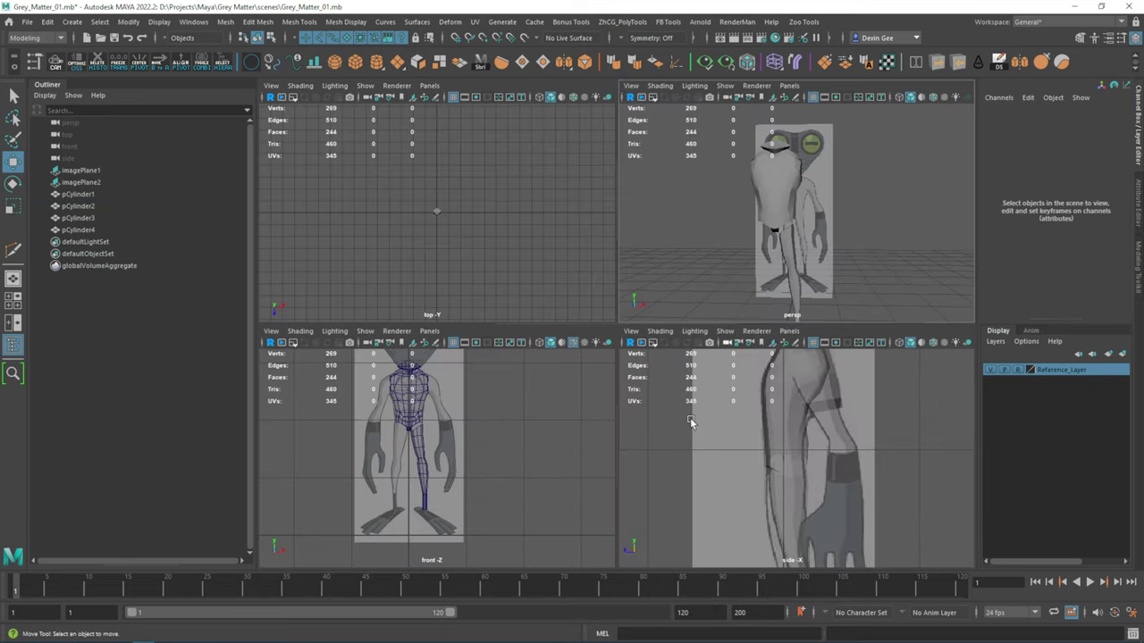
{"action": "key", "text": "space"}
- Move and scale the arm cylinder, then raise its top vertices along the reference arm
{"action": "right_click_drag", "start_coordinate": [703, 360], "coordinate": [639, 360], "text": "shift"}
{"action": "scroll", "coordinate": [639, 360], "scroll_direction": "down", "scroll_amount": 3}
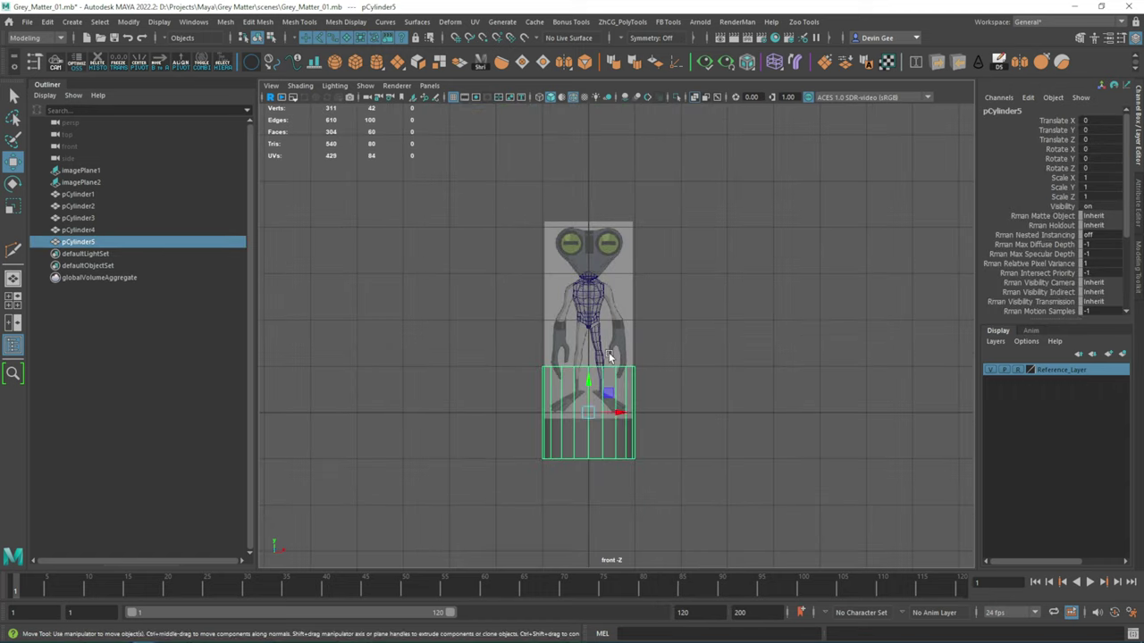
{"action": "middle_click_drag", "start_coordinate": [633, 435], "coordinate": [703, 327]}
{"action": "key", "text": "r"}
{"action": "mouse_move", "coordinate": [703, 327]}
{"action": "left_mouse_down"}
{"action": "mouse_move", "coordinate": [657, 332]}
{"action": "mouse_move", "coordinate": [646, 294]}
{"action": "left_mouse_up"}
{"action": "scroll", "coordinate": [657, 332], "scroll_direction": "up", "scroll_amount": 5}
{"action": "scroll", "coordinate": [633, 322], "scroll_direction": "up", "scroll_amount": 2}
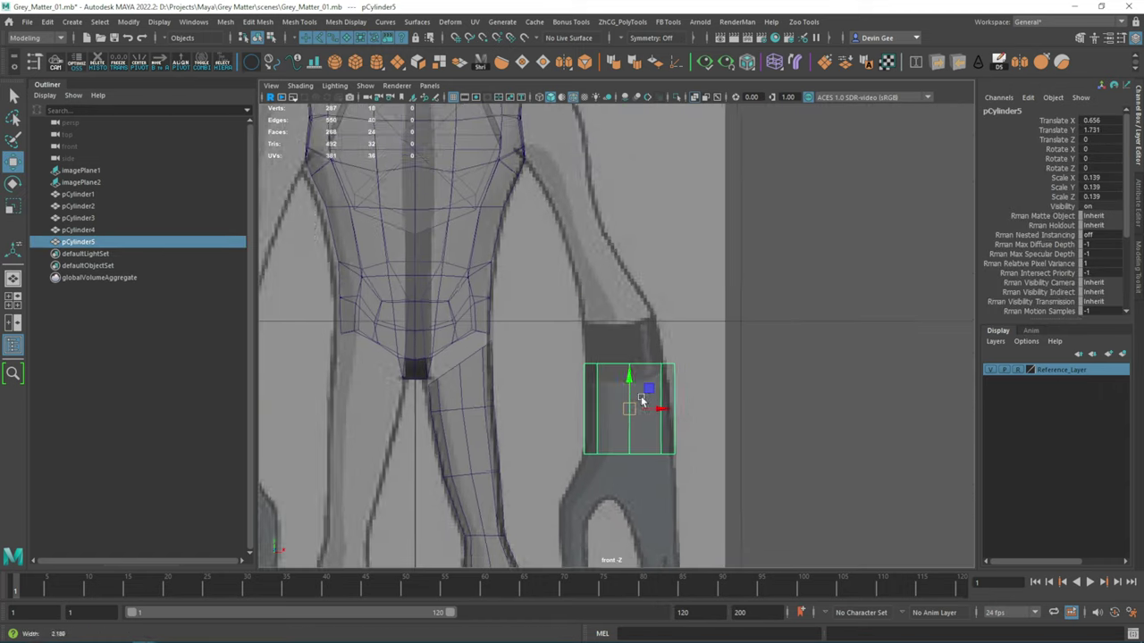
{"action": "key", "text": "F9"}
{"action": "left_click_drag", "start_coordinate": [545, 286], "coordinate": [688, 322]}
{"action": "key", "text": "w"}
{"action": "left_click_drag", "start_coordinate": [616, 321], "coordinate": [622, 312]}
{"action": "scroll", "coordinate": [618, 317], "scroll_direction": "down", "scroll_amount": 1}
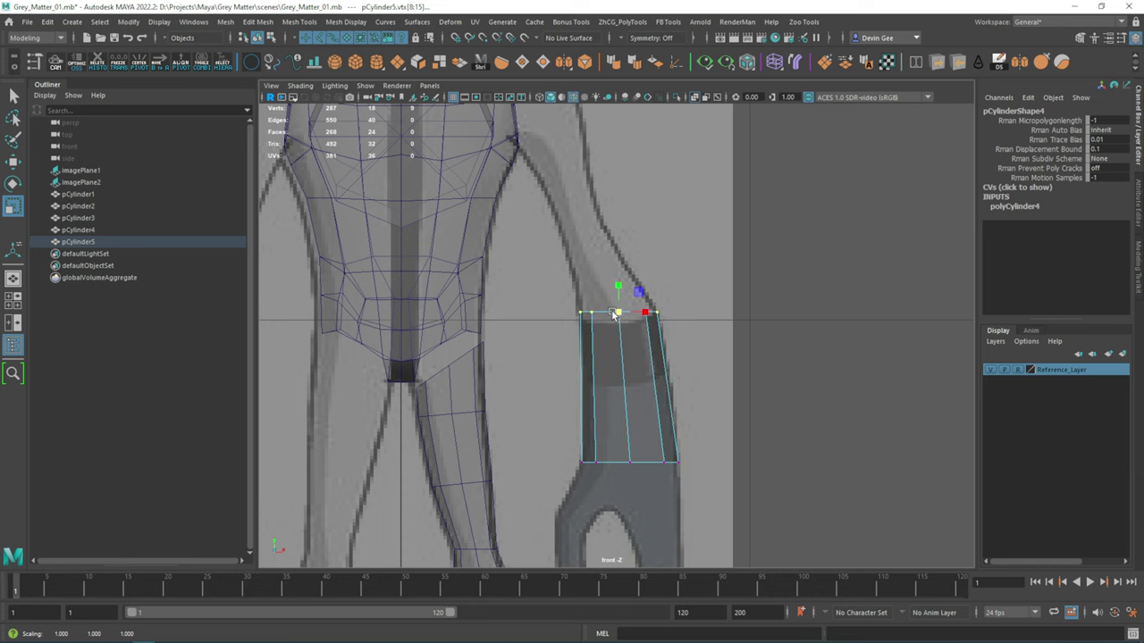
- Extrude the top faces twice, moving, scaling and rotating them up onto the shoulder
{"action": "right_click_drag", "start_coordinate": [625, 320], "coordinate": [628, 356], "text": "shift"}
{"action": "mouse_move", "coordinate": [636, 363]}
{"action": "left_mouse_down", "text": "shift"}
{"action": "mouse_move", "coordinate": [597, 279]}
{"action": "mouse_move", "coordinate": [578, 286]}
{"action": "mouse_move", "coordinate": [597, 211]}
{"action": "left_mouse_up", "text": "shift"}
{"action": "key", "text": "r"}
{"action": "key", "text": "w"}
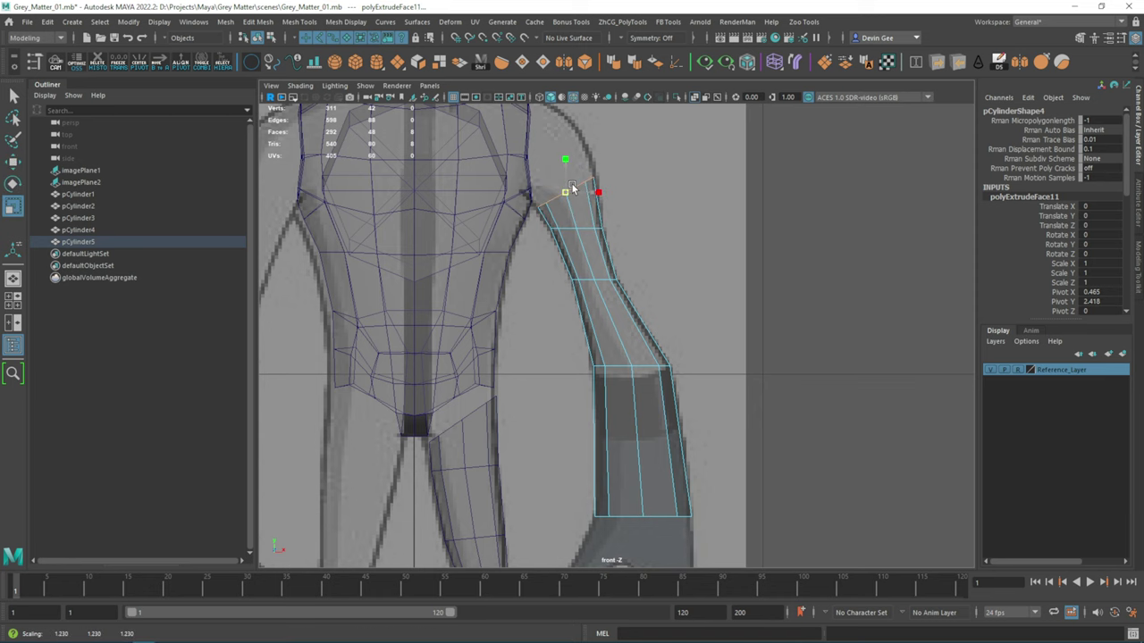
{"action": "key", "text": "r"}
{"action": "middle_click_drag", "start_coordinate": [609, 207], "coordinate": [628, 261], "text": "alt"}
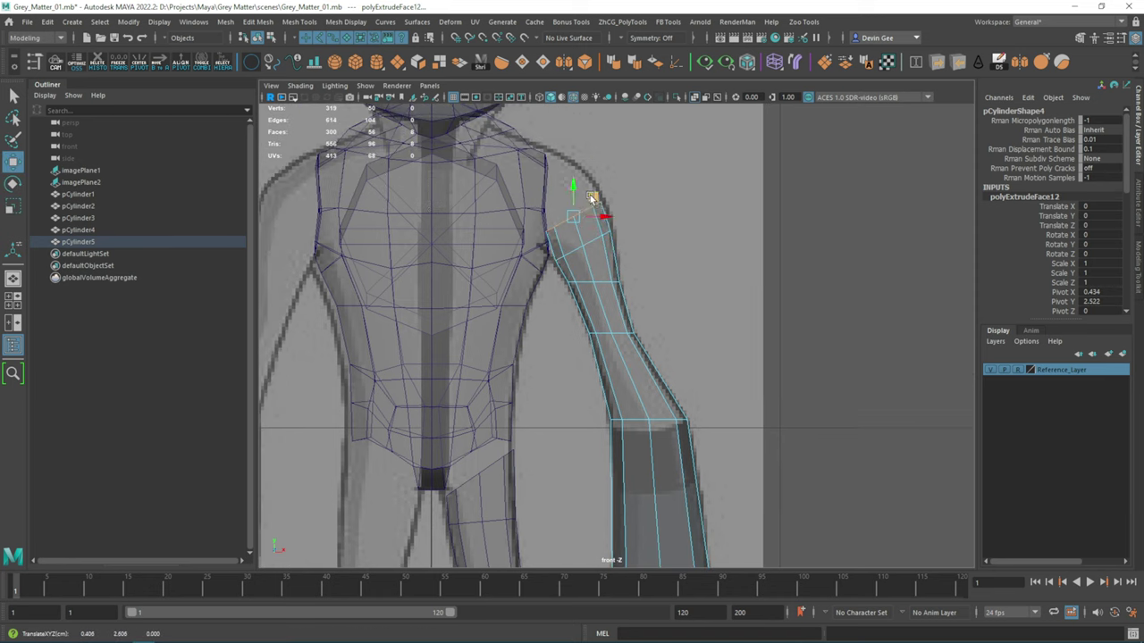
{"action": "key", "text": "e"}
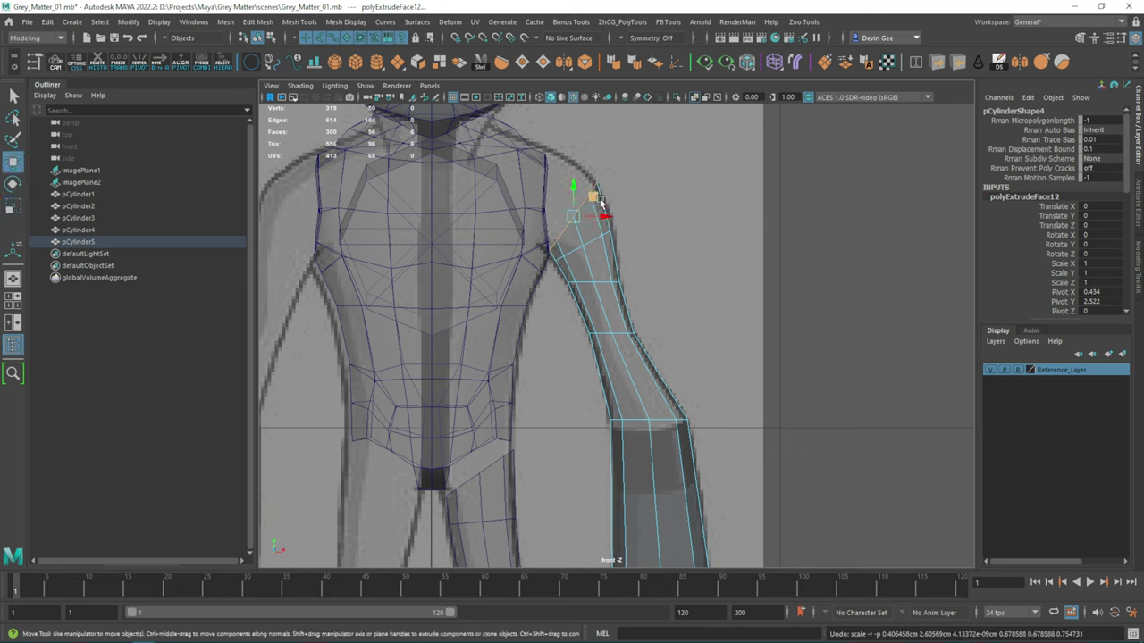
{"action": "left_click_drag", "start_coordinate": [599, 200], "coordinate": [598, 199]}
{"action": "key", "text": "e"}
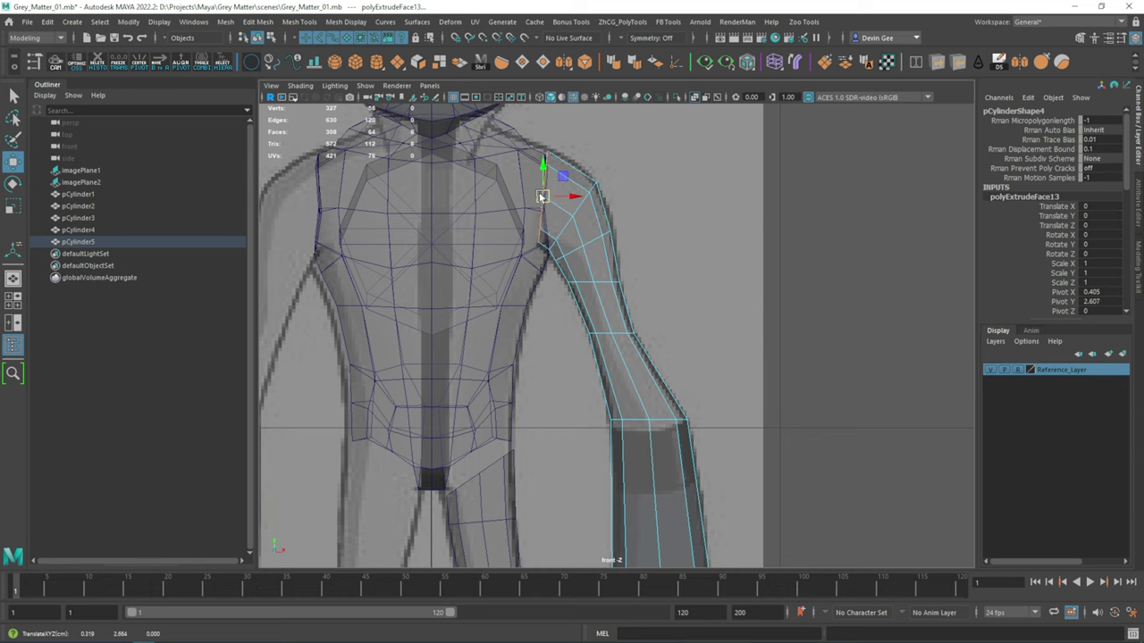
{"action": "key", "text": "space"}
{"action": "key", "text": "space"}
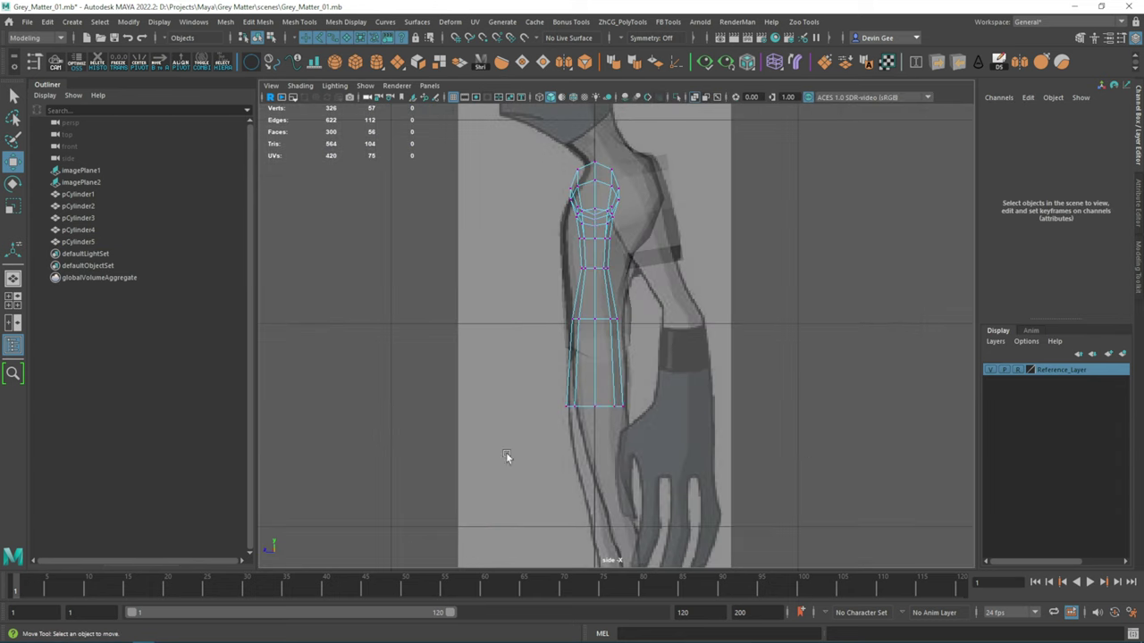
- Move and scale the elbow vertices and raise the elbow edge loop to match the reference
{"action": "key", "text": "ctrl+z"}
{"action": "left_click_drag", "start_coordinate": [485, 301], "coordinate": [613, 357]}
{"action": "left_click_drag", "start_coordinate": [661, 323], "coordinate": [627, 331]}
{"action": "key", "text": "r"}
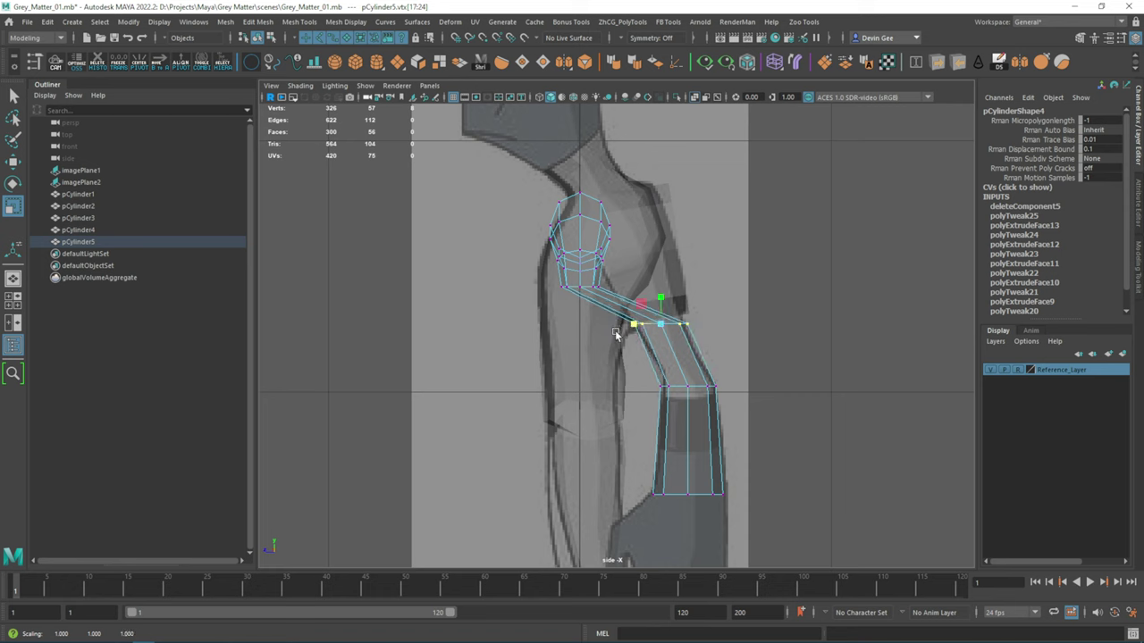
{"action": "double_click", "coordinate": [701, 386]}
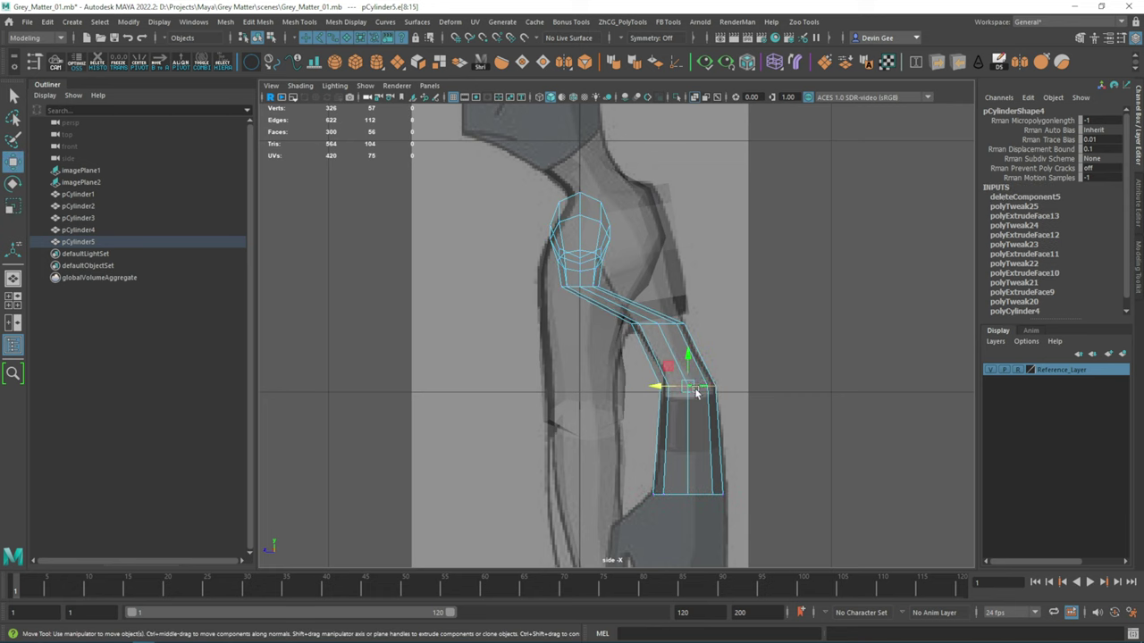
{"action": "mouse_move", "coordinate": [693, 364]}
{"action": "left_mouse_down"}
{"action": "mouse_move", "coordinate": [693, 347]}
{"action": "mouse_move", "coordinate": [672, 376]}
{"action": "mouse_move", "coordinate": [684, 345]}
{"action": "left_mouse_up"}
- Multi-Cut a new edge loop across the forearm, then move and scale the loops
{"action": "key", "text": "w"}
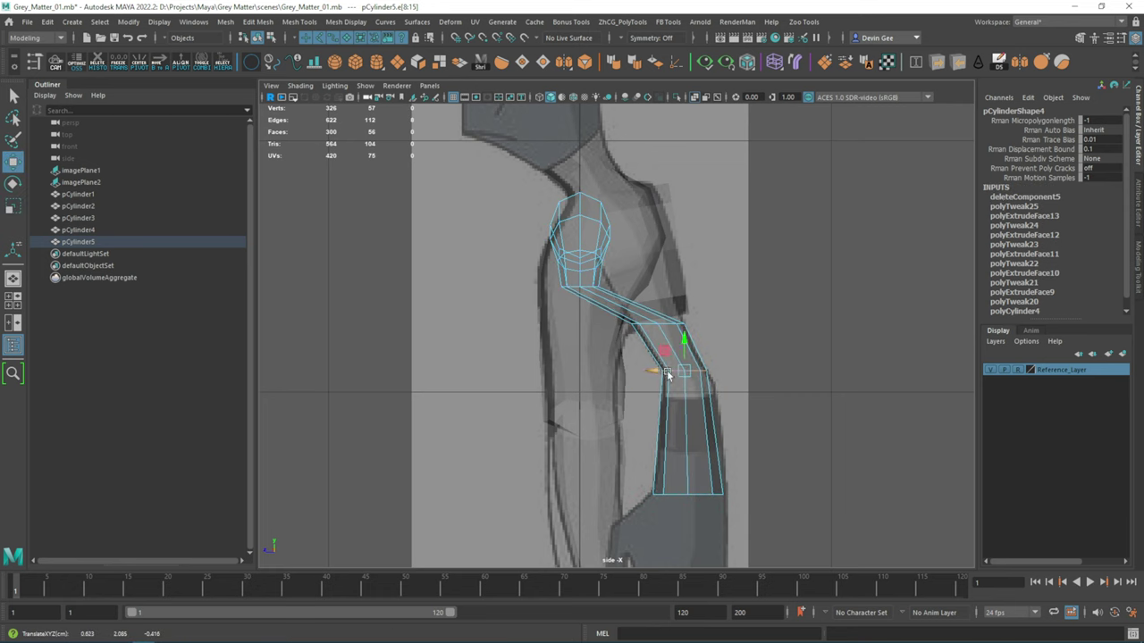
{"action": "right_click_drag", "start_coordinate": [658, 400], "coordinate": [704, 389], "text": "shift"}
{"action": "key", "text": "w"}
{"action": "key", "text": "r"}
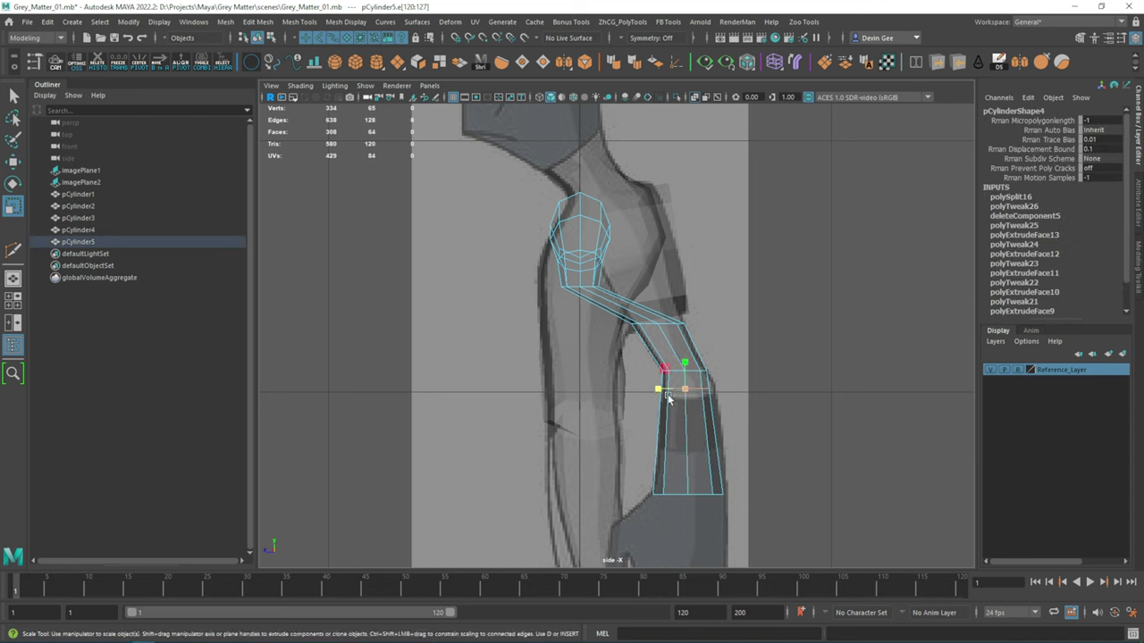
{"action": "scroll", "coordinate": [658, 398], "scroll_direction": "up", "scroll_amount": 2}
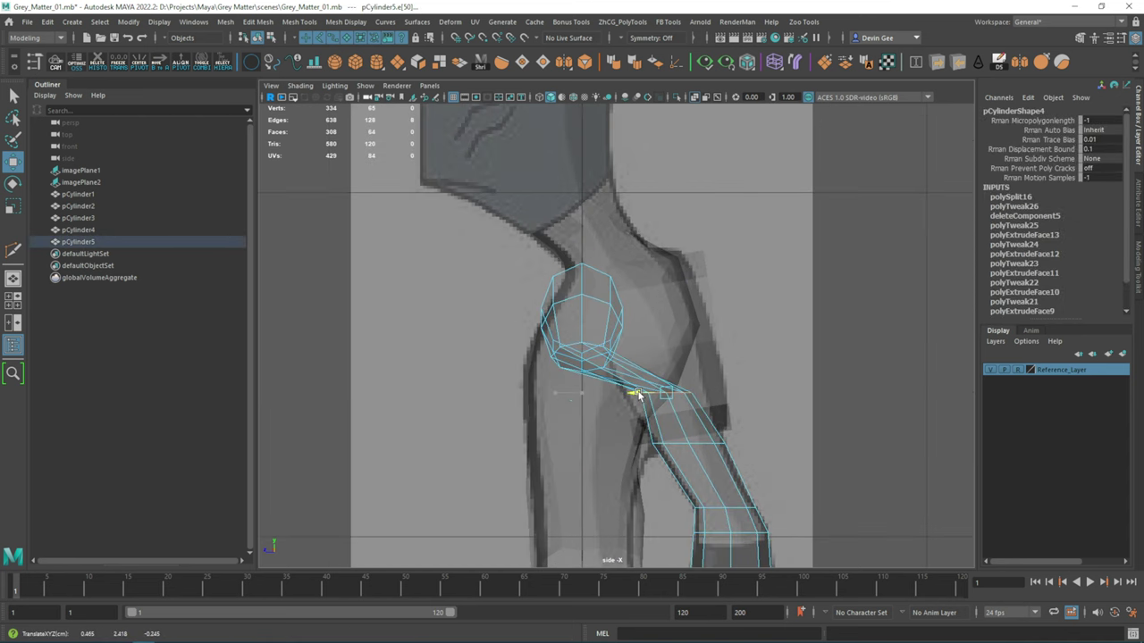
{"action": "scroll", "coordinate": [650, 433], "scroll_direction": "up", "scroll_amount": 1}
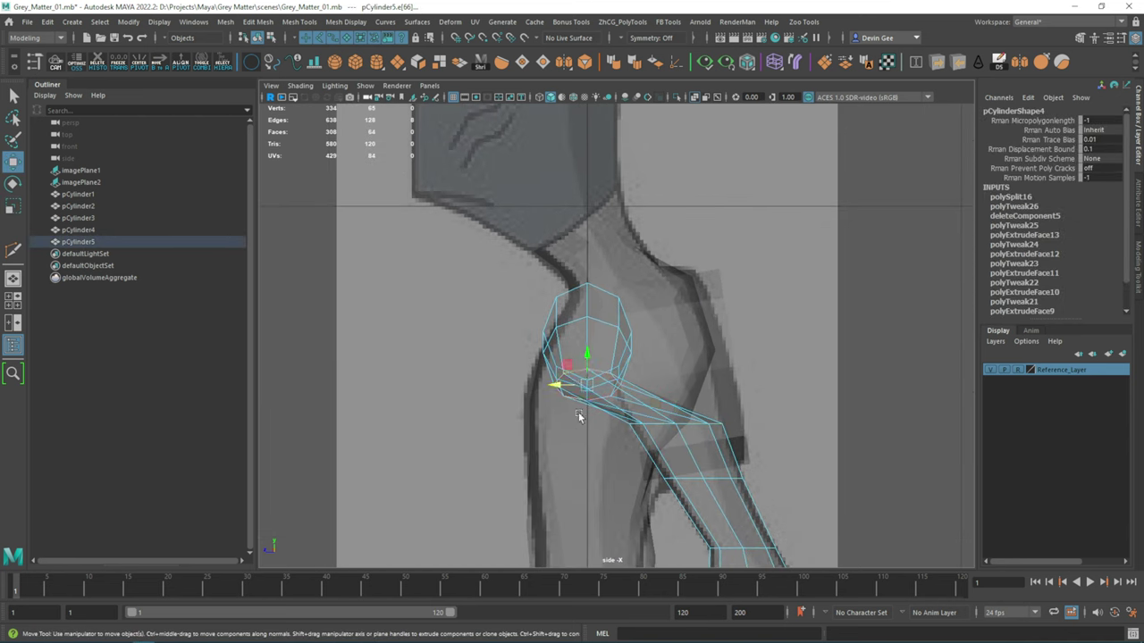
{"action": "middle_click_drag", "start_coordinate": [578, 417], "coordinate": [630, 387]}
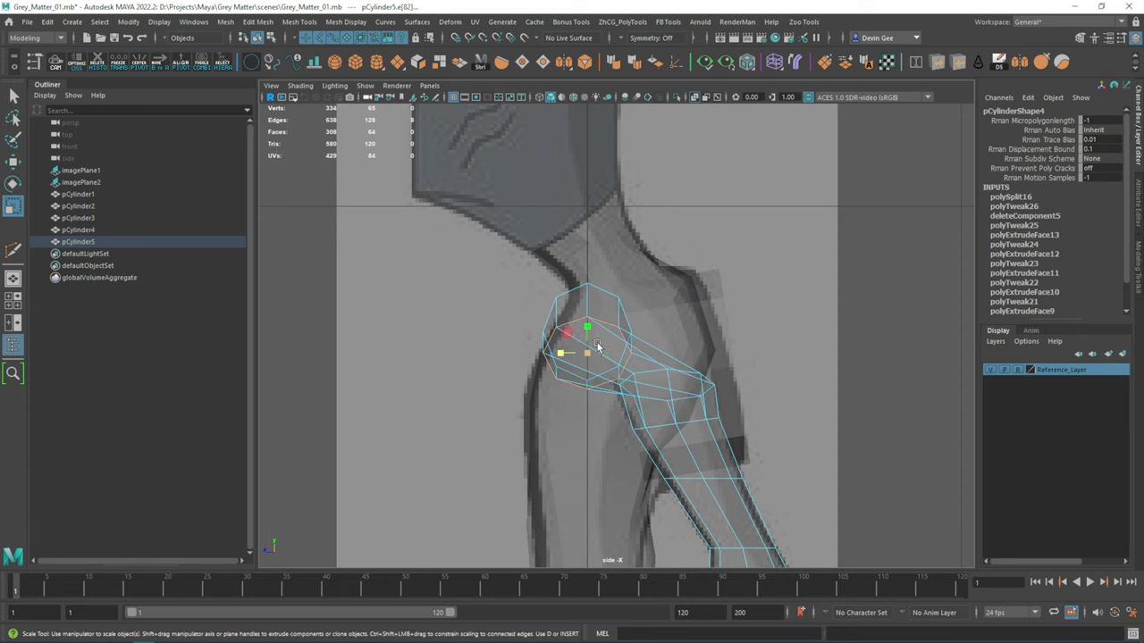
{"action": "key", "text": "w"}
{"action": "middle_click_drag", "start_coordinate": [597, 347], "coordinate": [632, 345]}
- Cut another edge loop across the forearm and scale its edges
{"action": "key", "text": "space"}
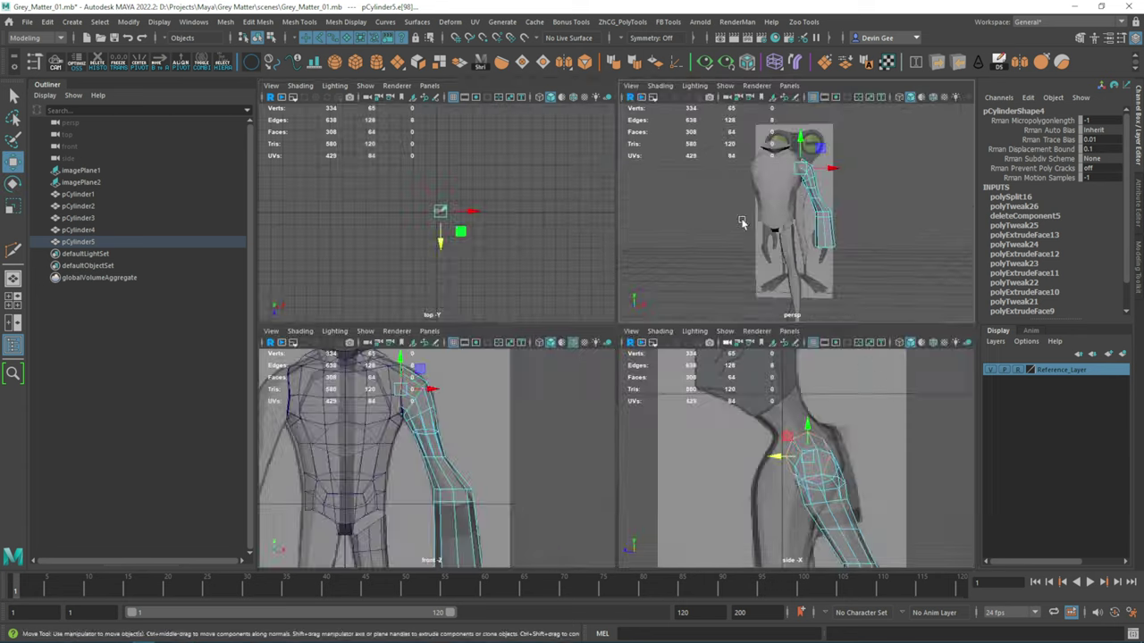
{"action": "key", "text": "space"}
{"action": "left_click_drag", "start_coordinate": [480, 327], "coordinate": [713, 284], "text": "alt"}
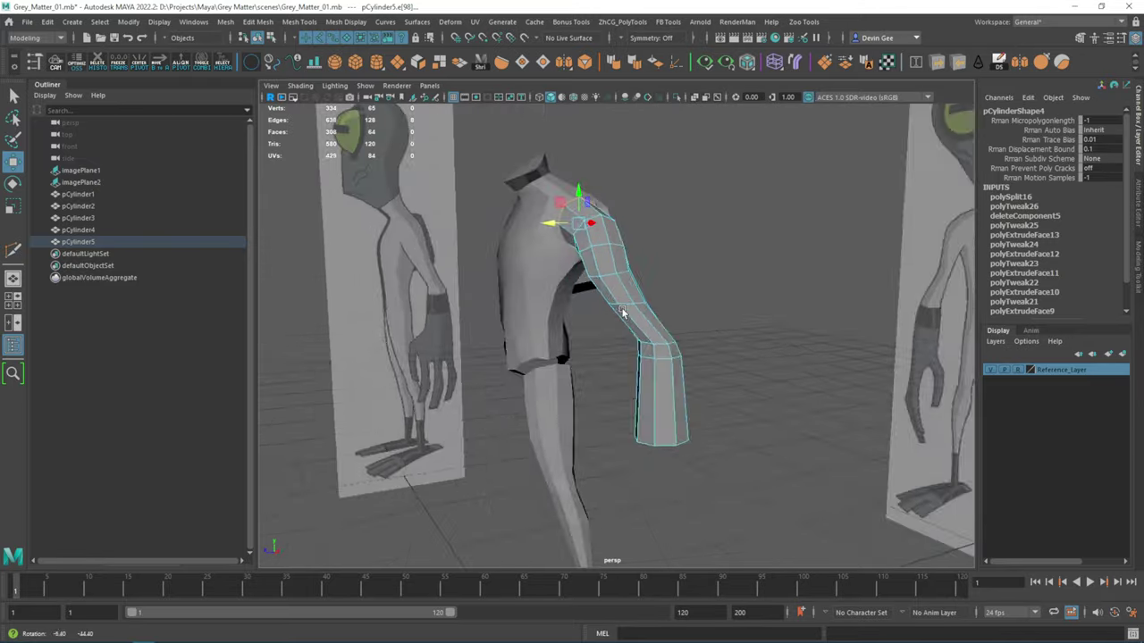
{"action": "right_click_drag", "start_coordinate": [713, 285], "coordinate": [706, 385], "text": "shift"}
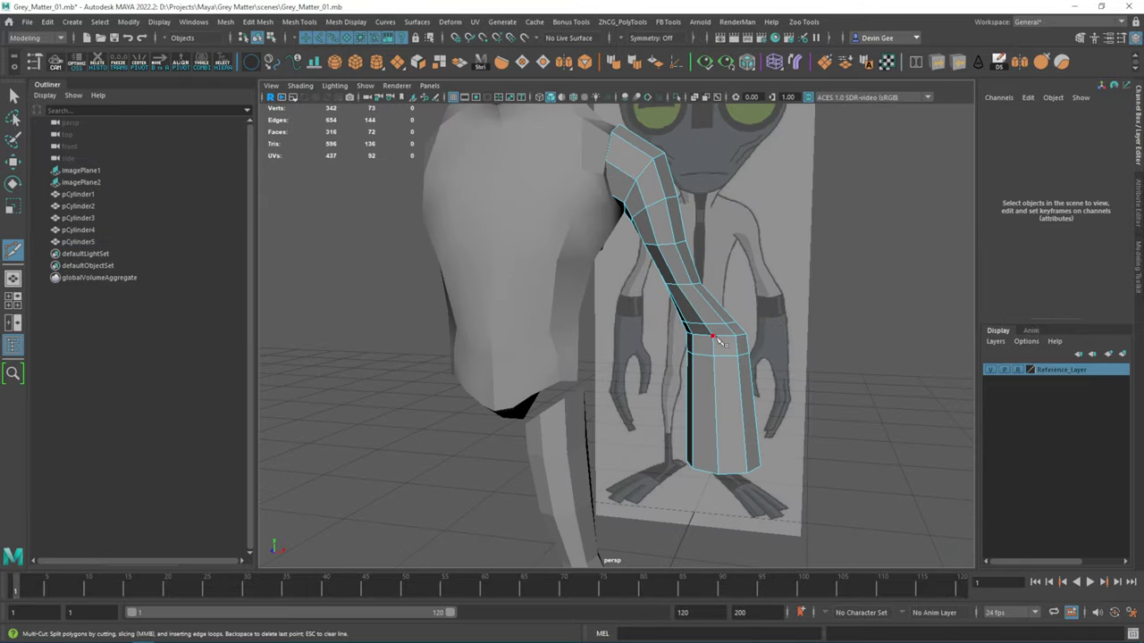
{"action": "key", "text": "space"}
{"action": "scroll", "coordinate": [818, 440], "scroll_direction": "up", "scroll_amount": 2}
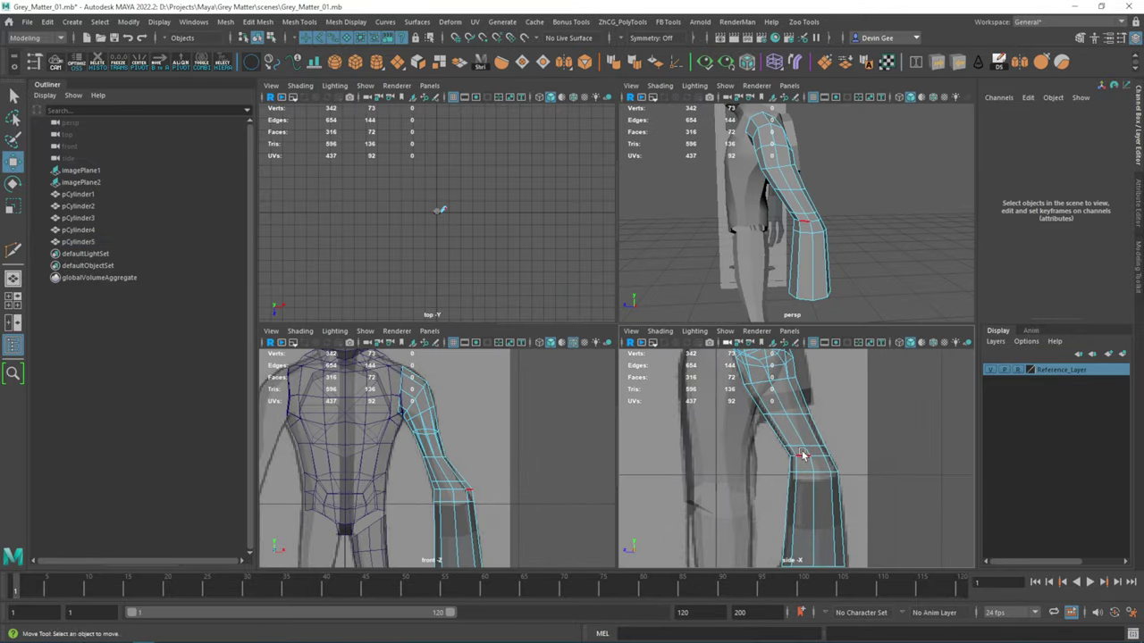
{"action": "left_click", "coordinate": [784, 440], "text": "ctrl"}
{"action": "key", "text": "r"}
{"action": "middle_click_drag", "start_coordinate": [784, 440], "coordinate": [800, 457], "text": "alt"}
{"action": "left_click", "coordinate": [802, 457]}
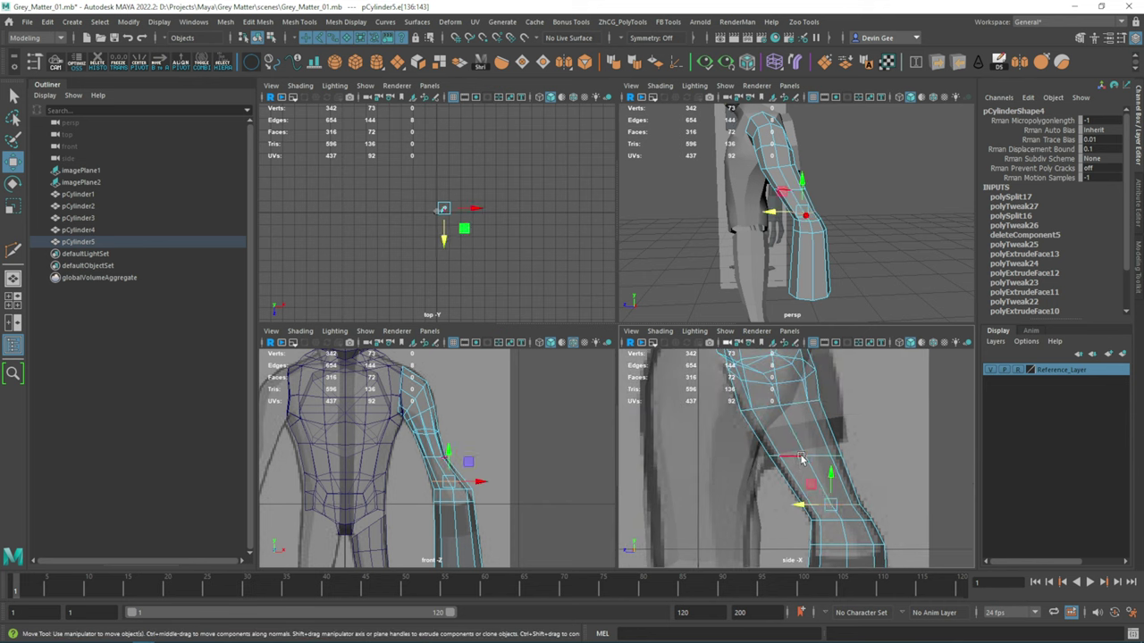
{"action": "key", "text": "e"}
{"action": "key", "text": "r"}
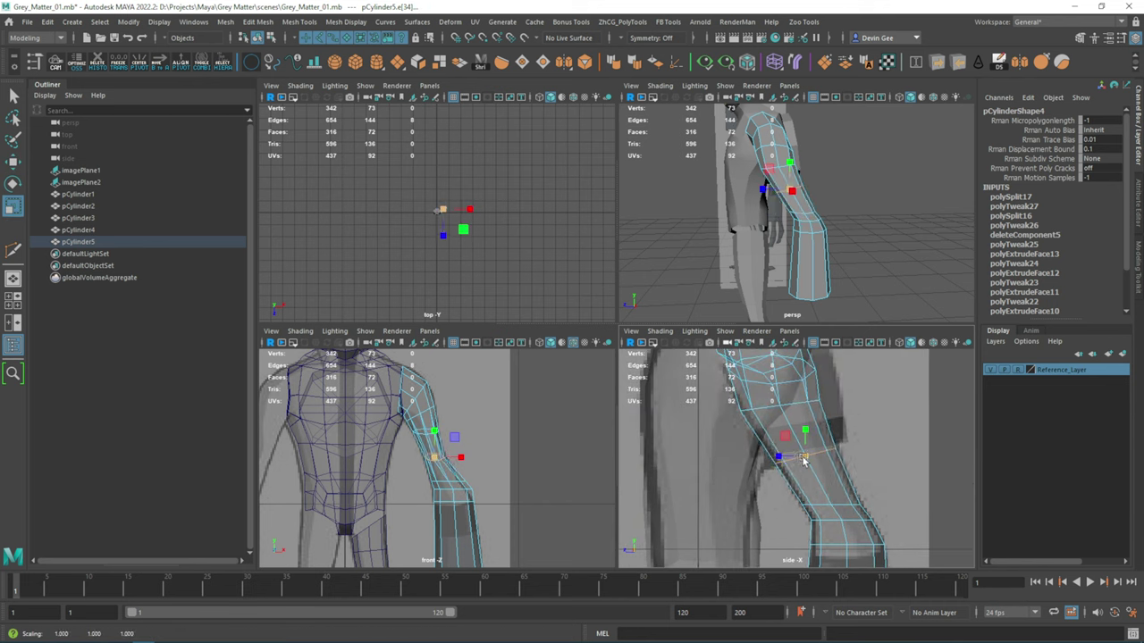
{"action": "scroll", "coordinate": [804, 460], "scroll_direction": "down", "scroll_amount": 3}
- Narrow and move the upper-arm edge loops to fit the reference
{"action": "left_click", "coordinate": [755, 436]}
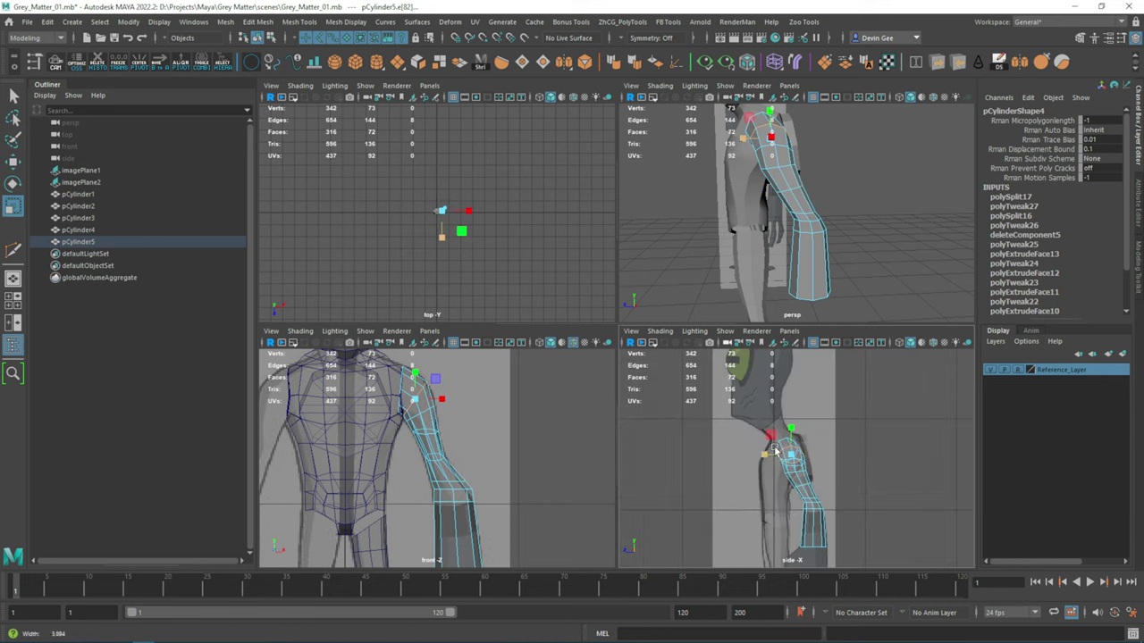
{"action": "left_click_drag", "start_coordinate": [831, 282], "coordinate": [809, 259], "text": "alt"}
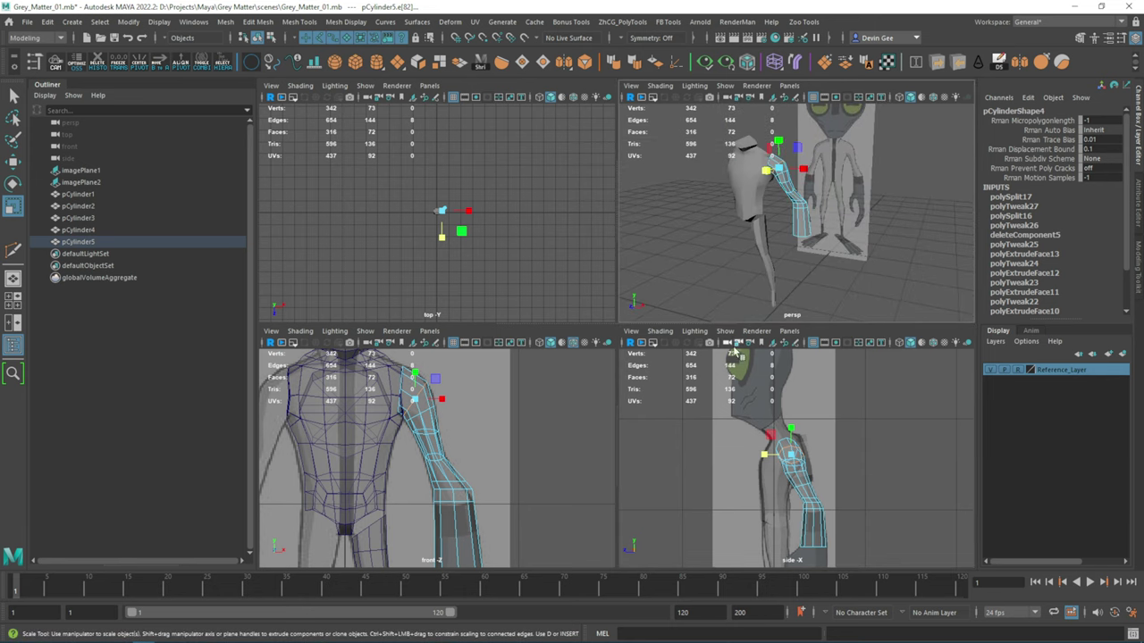
{"action": "scroll", "coordinate": [465, 420], "scroll_direction": "up", "scroll_amount": 5}
{"action": "scroll", "coordinate": [474, 438], "scroll_direction": "up", "scroll_amount": 3}
{"action": "left_click", "coordinate": [483, 441]}
{"action": "left_click_drag", "start_coordinate": [483, 441], "coordinate": [490, 442]}
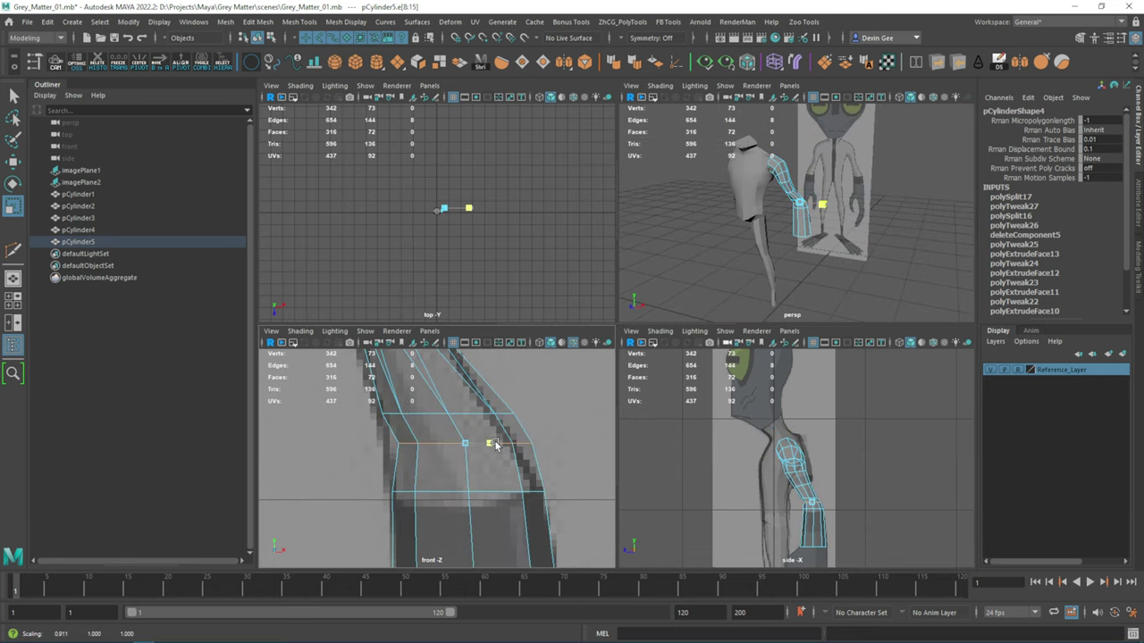
{"action": "key", "text": "w"}
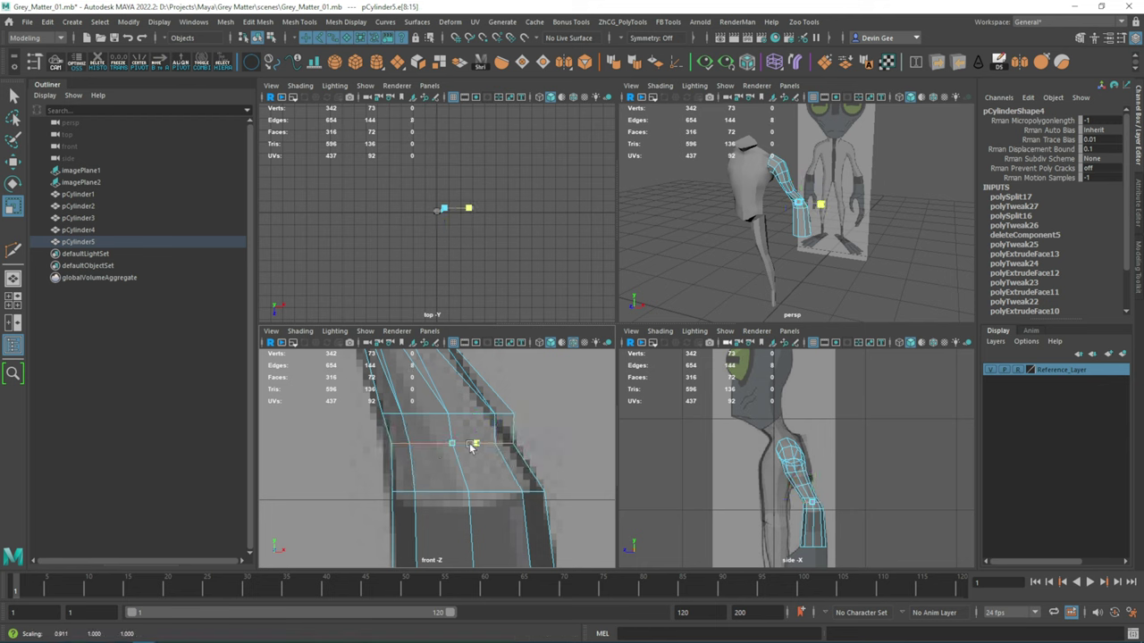
{"action": "key", "text": "w"}
{"action": "scroll", "coordinate": [514, 411], "scroll_direction": "down", "scroll_amount": 5}
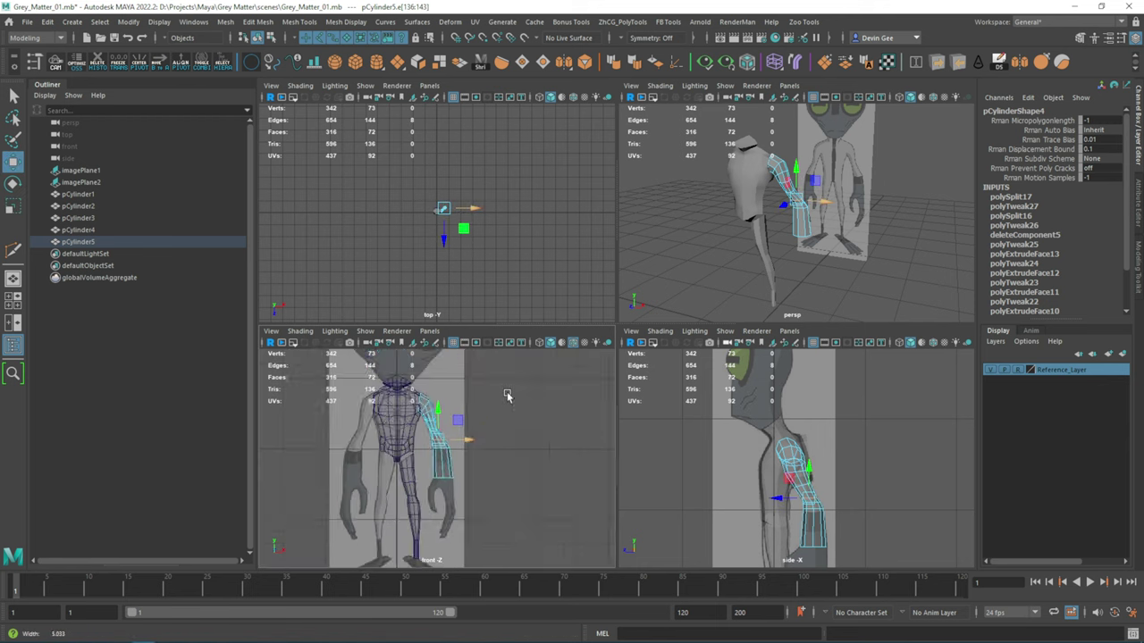
{"action": "mouse_move", "coordinate": [722, 238]}
{"action": "left_mouse_down", "text": "alt"}
{"action": "mouse_move", "coordinate": [730, 221]}
{"action": "mouse_move", "coordinate": [714, 234]}
{"action": "left_mouse_up", "text": "alt"}
- Exit edge editing and select the leg mesh
{"action": "left_click", "coordinate": [676, 196]}
{"action": "left_click", "coordinate": [767, 224]}
{"action": "left_click", "coordinate": [711, 214]}
- Create a polygon cube, shrink it to finger size and place it over the reference fingers
{"action": "middle_click_drag", "start_coordinate": [429, 465], "coordinate": [451, 415], "text": "alt"}
{"action": "right_click_drag", "start_coordinate": [451, 416], "coordinate": [468, 452], "text": "shift"}
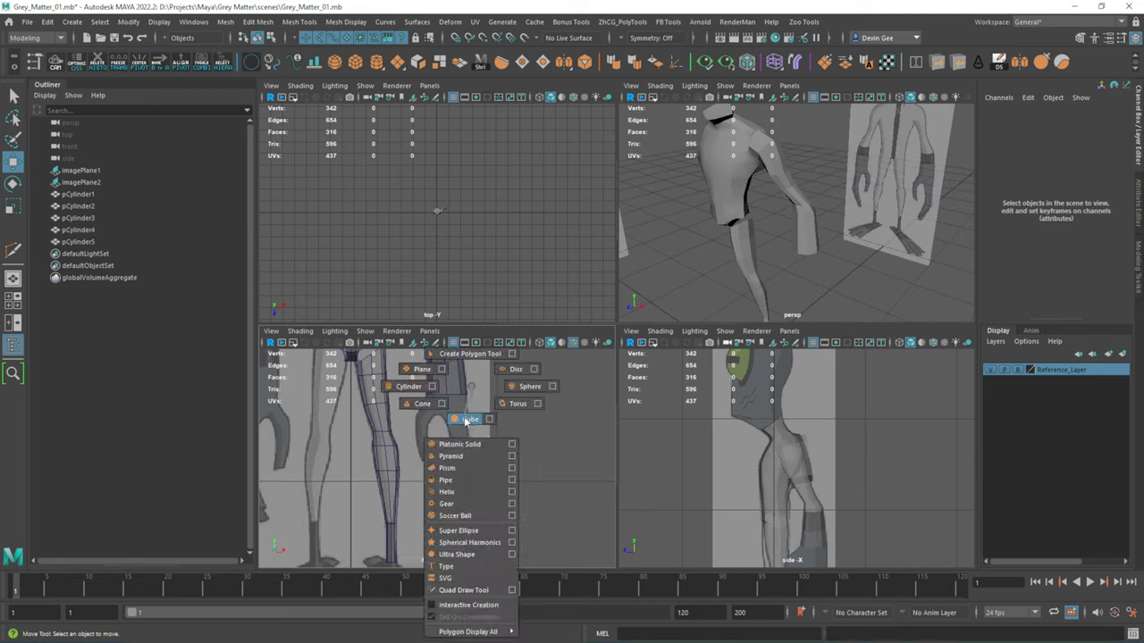
{"action": "key", "text": "r"}
{"action": "left_click_drag", "start_coordinate": [408, 531], "coordinate": [307, 506]}
{"action": "key", "text": "w"}
{"action": "mouse_move", "coordinate": [403, 488]}
{"action": "left_mouse_down"}
{"action": "mouse_move", "coordinate": [506, 459]}
{"action": "mouse_move", "coordinate": [474, 435]}
{"action": "left_mouse_up"}
{"action": "scroll", "coordinate": [490, 494], "scroll_direction": "up", "scroll_amount": 3}
{"action": "scroll", "coordinate": [490, 494], "scroll_direction": "up", "scroll_amount": 2}
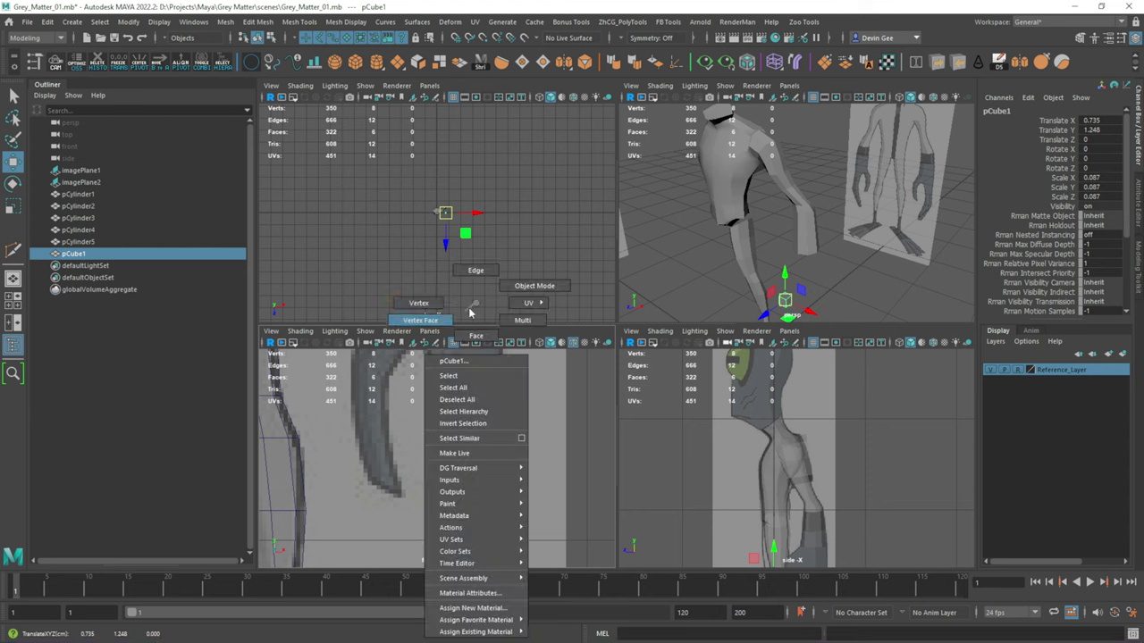
- Stretch the cube's bottom vertices down, then extrude and angle its bottom face along the finger
{"action": "right_click_drag", "start_coordinate": [475, 456], "coordinate": [474, 411]}
{"action": "key", "text": "r"}
{"action": "right_click_drag", "start_coordinate": [475, 455], "coordinate": [475, 412]}
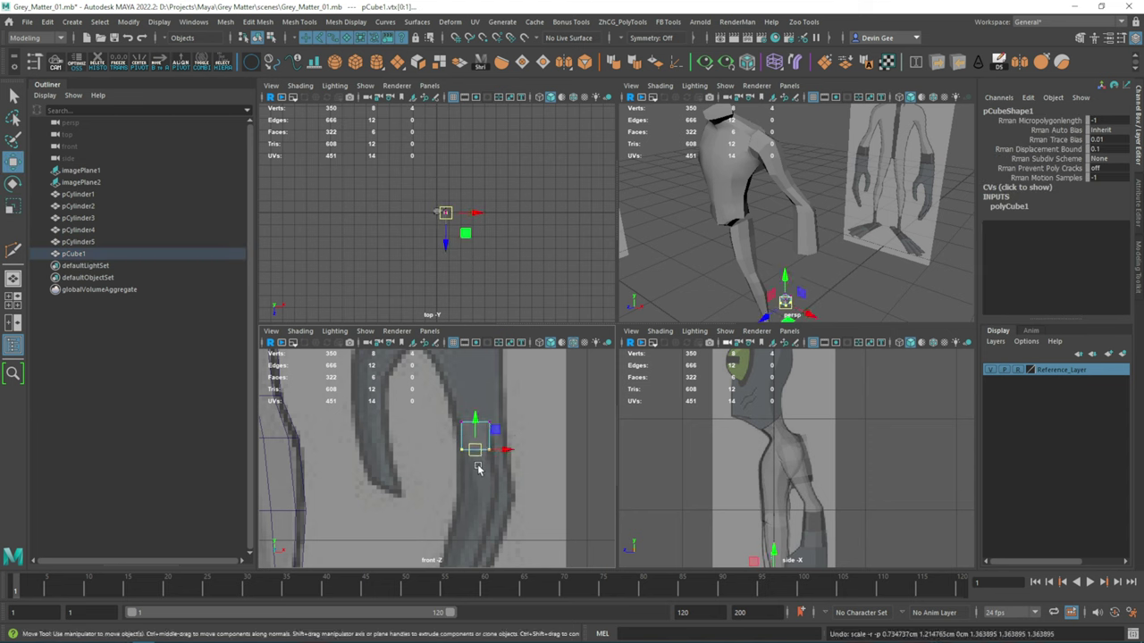
{"action": "middle_click_drag", "start_coordinate": [478, 469], "coordinate": [478, 505]}
{"action": "middle_click_drag", "start_coordinate": [478, 505], "coordinate": [478, 443], "text": "alt"}
{"action": "right_click_drag", "start_coordinate": [465, 334], "coordinate": [465, 268], "text": "shift"}
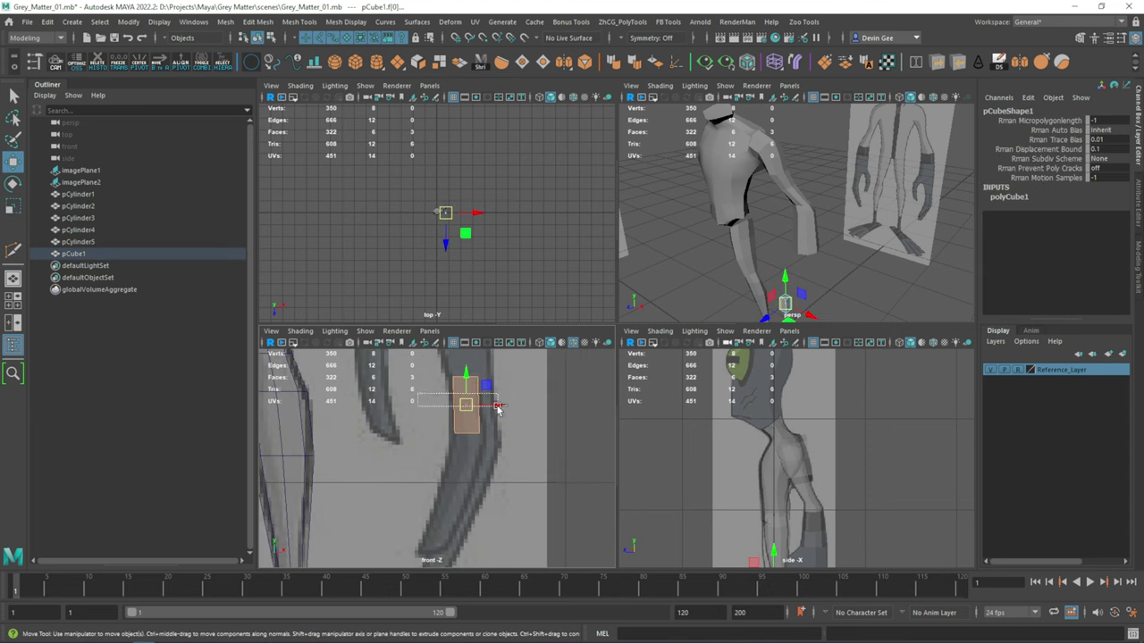
{"action": "left_click_drag", "start_coordinate": [487, 420], "coordinate": [491, 467]}
{"action": "key", "text": "e"}
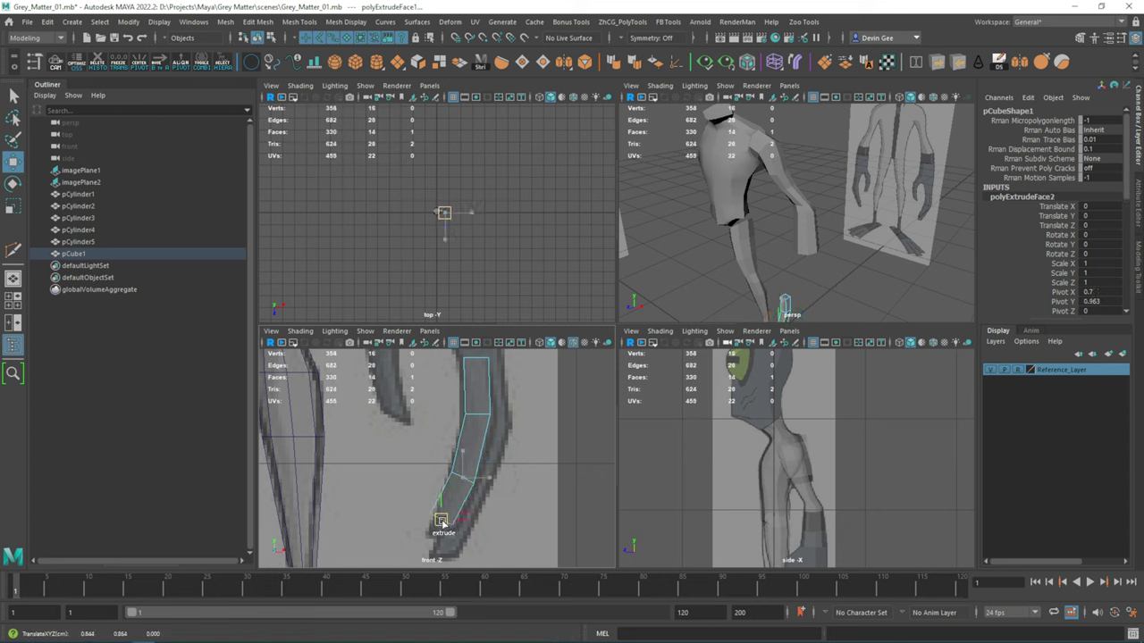
{"action": "middle_click_drag", "start_coordinate": [442, 528], "coordinate": [445, 547], "text": "alt"}
- Position the finger piece against the side reference, then duplicate it behind and resize the copy
{"action": "key", "text": "F8"}
{"action": "key", "text": "f"}
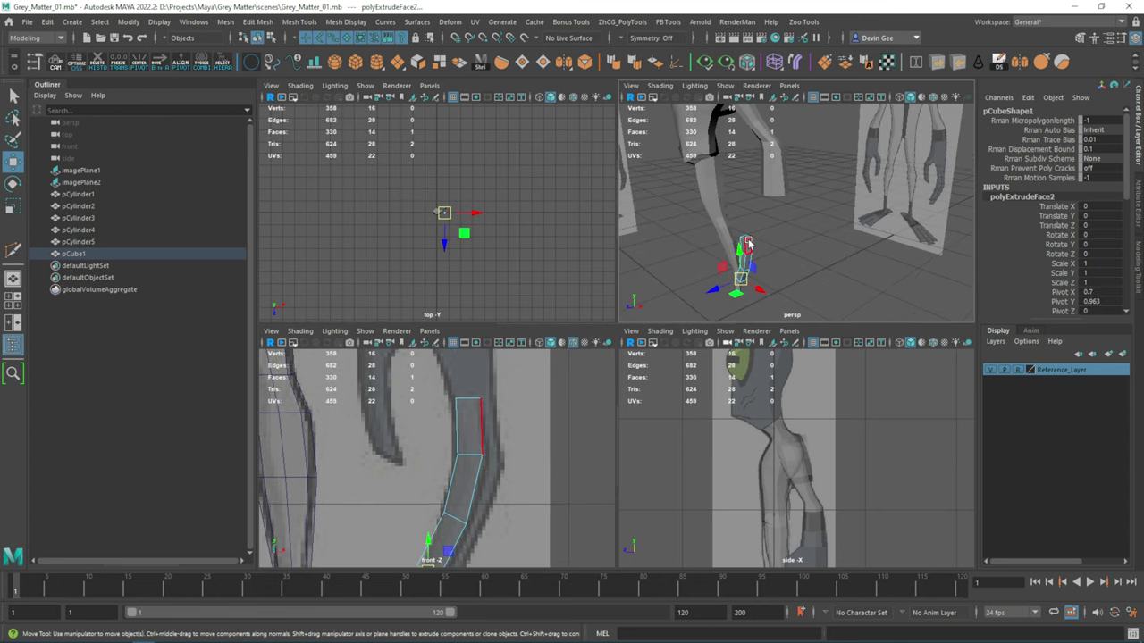
{"action": "left_click_drag", "start_coordinate": [741, 250], "coordinate": [767, 238], "text": "alt"}
{"action": "middle_click_drag", "start_coordinate": [715, 500], "coordinate": [715, 393], "text": "alt"}
{"action": "mouse_move", "coordinate": [728, 438]}
{"action": "left_mouse_down"}
{"action": "mouse_move", "coordinate": [715, 447]}
{"action": "mouse_move", "coordinate": [734, 445]}
{"action": "left_mouse_up"}
{"action": "mouse_move", "coordinate": [750, 269]}
{"action": "left_mouse_down", "text": "alt"}
{"action": "mouse_move", "coordinate": [782, 216]}
{"action": "mouse_move", "coordinate": [733, 218]}
{"action": "mouse_move", "coordinate": [742, 224]}
{"action": "left_mouse_up", "text": "alt"}
{"action": "key", "text": "r"}
{"action": "left_click_drag", "start_coordinate": [741, 224], "coordinate": [778, 301], "text": "alt"}
- Move the duplicated finger piece further back along the hand
{"action": "key", "text": "w"}
{"action": "mouse_move", "coordinate": [755, 215]}
{"action": "left_mouse_down", "text": "shift"}
{"action": "mouse_move", "coordinate": [706, 219]}
{"action": "mouse_move", "coordinate": [790, 237]}
{"action": "mouse_move", "coordinate": [804, 263]}
{"action": "left_mouse_up", "text": "shift"}
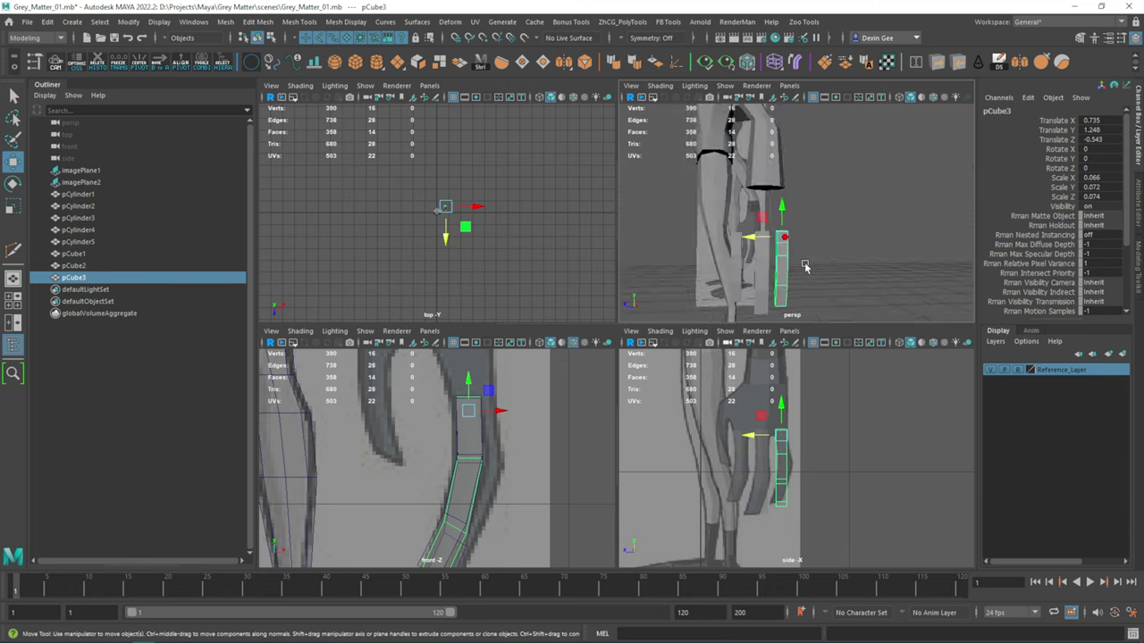
{"action": "key", "text": "space"}
{"action": "mouse_move", "coordinate": [733, 317]}
{"action": "left_mouse_down", "text": "alt"}
{"action": "mouse_move", "coordinate": [562, 349]}
{"action": "mouse_move", "coordinate": [622, 338]}
{"action": "mouse_move", "coordinate": [605, 313]}
{"action": "mouse_move", "coordinate": [480, 317]}
{"action": "mouse_move", "coordinate": [582, 335]}
{"action": "mouse_move", "coordinate": [542, 365]}
{"action": "mouse_move", "coordinate": [597, 386]}
{"action": "left_mouse_up", "text": "alt"}
{"action": "key", "text": "e"}
{"action": "key", "text": "w"}
- Duplicate the first finger block, turn it sideways and scale it beside the hand
{"action": "left_click", "coordinate": [483, 316]}
{"action": "key", "text": "w"}
{"action": "key", "text": "e"}
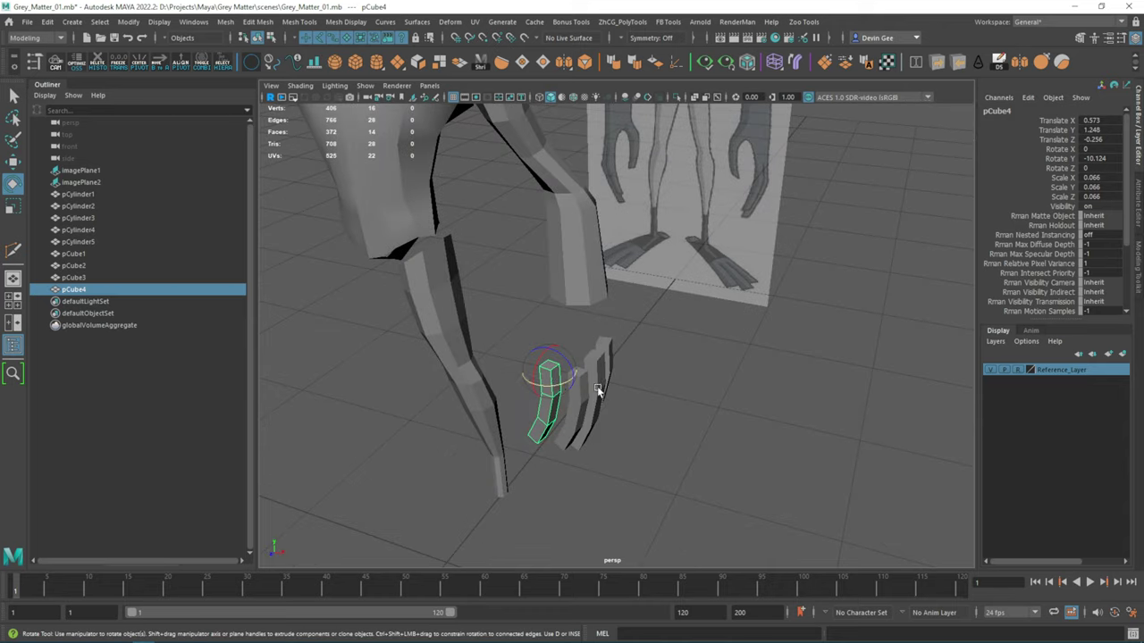
{"action": "left_click_drag", "start_coordinate": [554, 418], "coordinate": [473, 415]}
{"action": "key", "text": "r"}
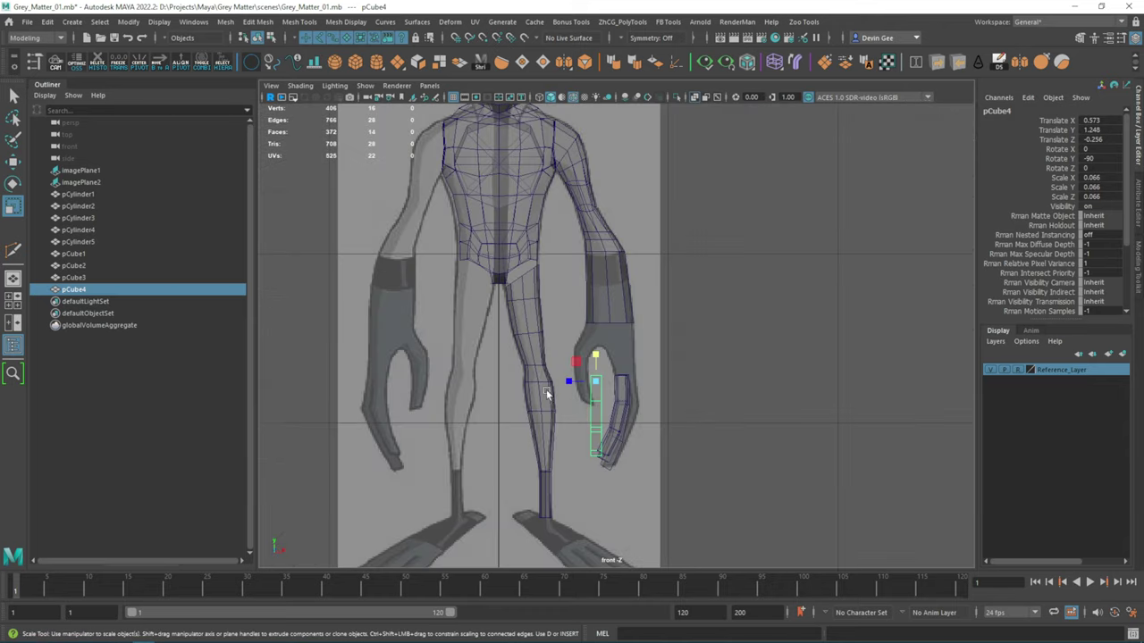
{"action": "left_click_drag", "start_coordinate": [585, 347], "coordinate": [588, 345]}
- Adjust the new finger block's rotation in side view, clearing its Z rotation
{"action": "key", "text": "space"}
{"action": "key", "text": "space"}
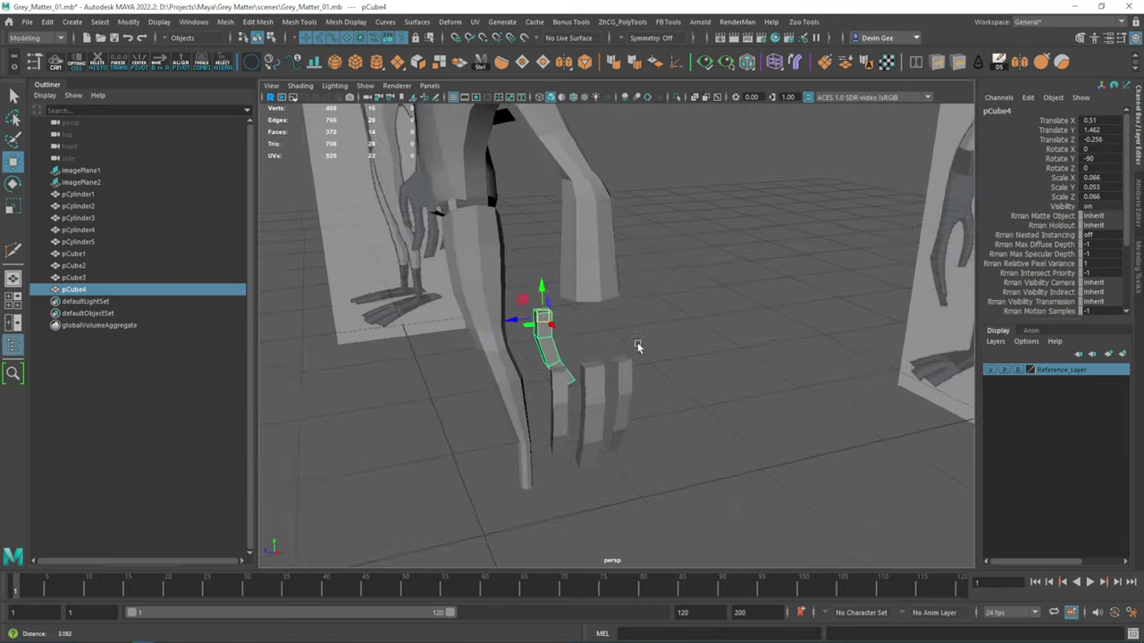
{"action": "key", "text": "space"}
{"action": "key", "text": "space"}
{"action": "key", "text": "e"}
{"action": "key", "text": "space"}
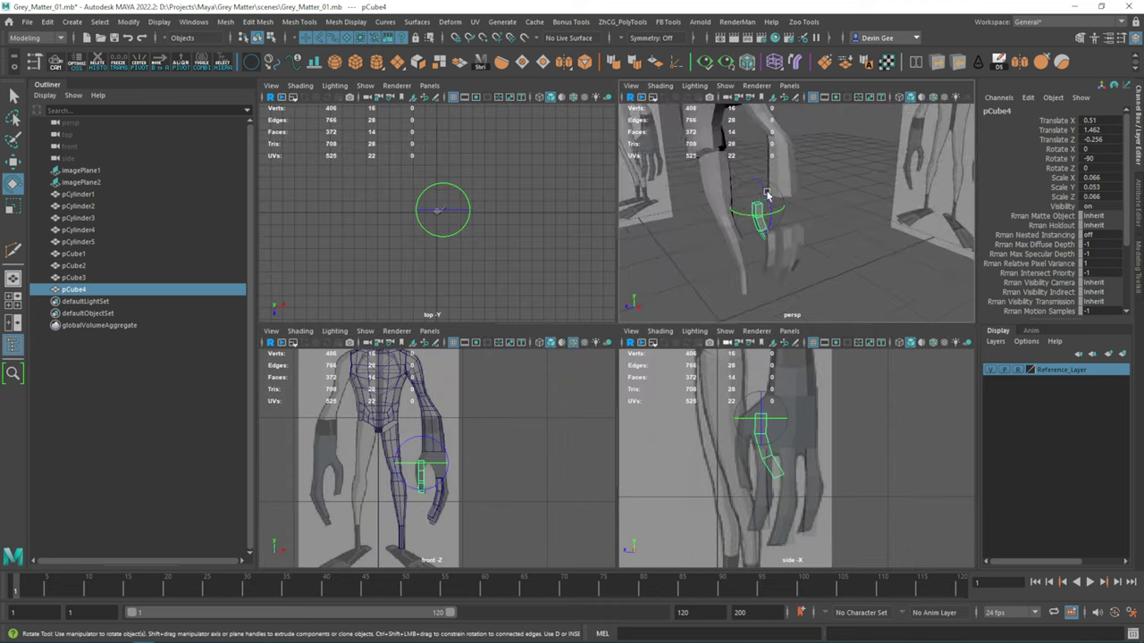
{"action": "mouse_move", "coordinate": [787, 214]}
{"action": "left_mouse_down", "text": "alt"}
{"action": "mouse_move", "coordinate": [768, 239]}
{"action": "mouse_move", "coordinate": [719, 203]}
{"action": "mouse_move", "coordinate": [694, 226]}
{"action": "left_mouse_up", "text": "alt"}
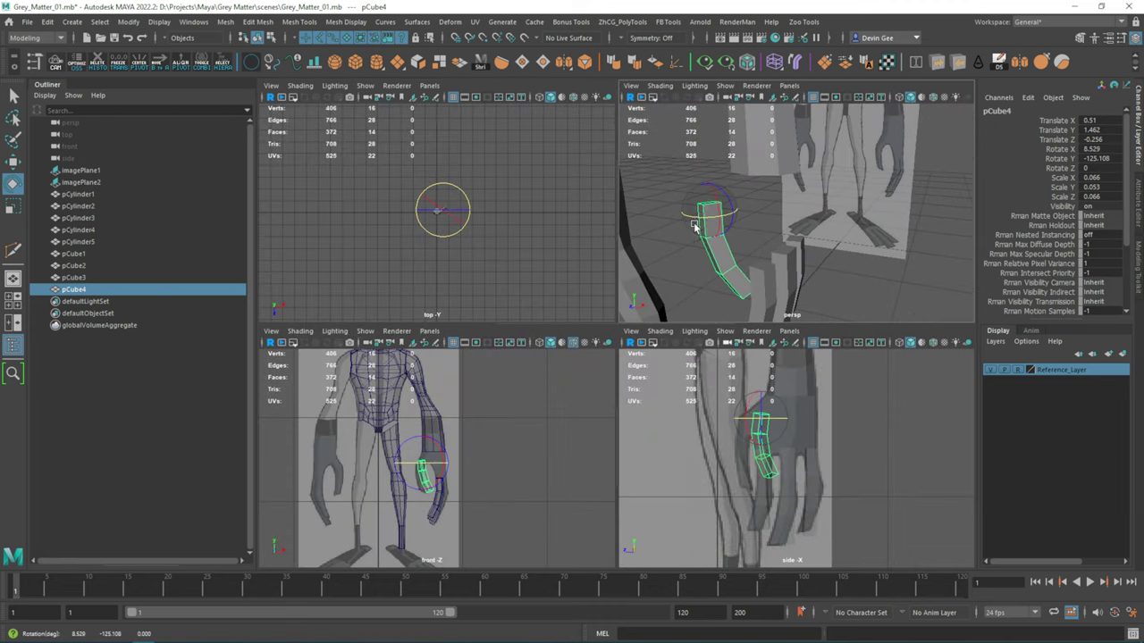
{"action": "key", "text": "ctrl+z"}
{"action": "key", "text": "ctrl+z"}
{"action": "mouse_move", "coordinate": [814, 246]}
{"action": "left_mouse_down", "text": "alt"}
{"action": "mouse_move", "coordinate": [676, 289]}
{"action": "mouse_move", "coordinate": [719, 277]}
{"action": "mouse_move", "coordinate": [724, 226]}
{"action": "mouse_move", "coordinate": [670, 234]}
{"action": "left_mouse_up", "text": "alt"}
- Freeze the finger block's transformations and bend it to match the reference
{"action": "left_click", "coordinate": [128, 70]}
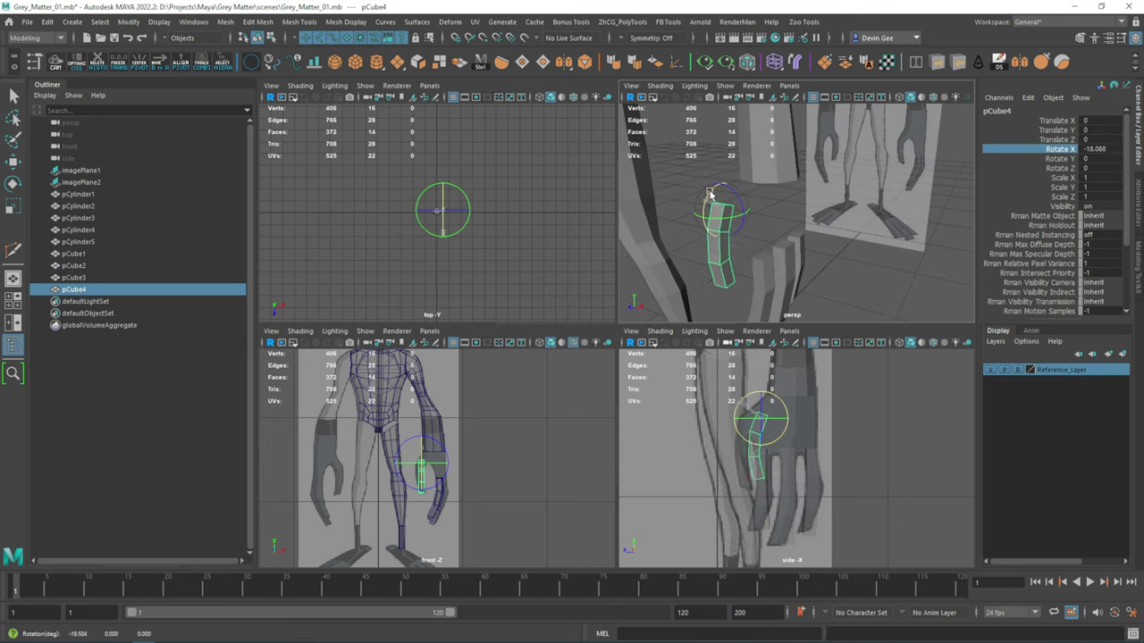
{"action": "left_click_drag", "start_coordinate": [774, 445], "coordinate": [726, 435]}
{"action": "key", "text": "w"}
{"action": "key", "text": "w"}
{"action": "key", "text": "e"}
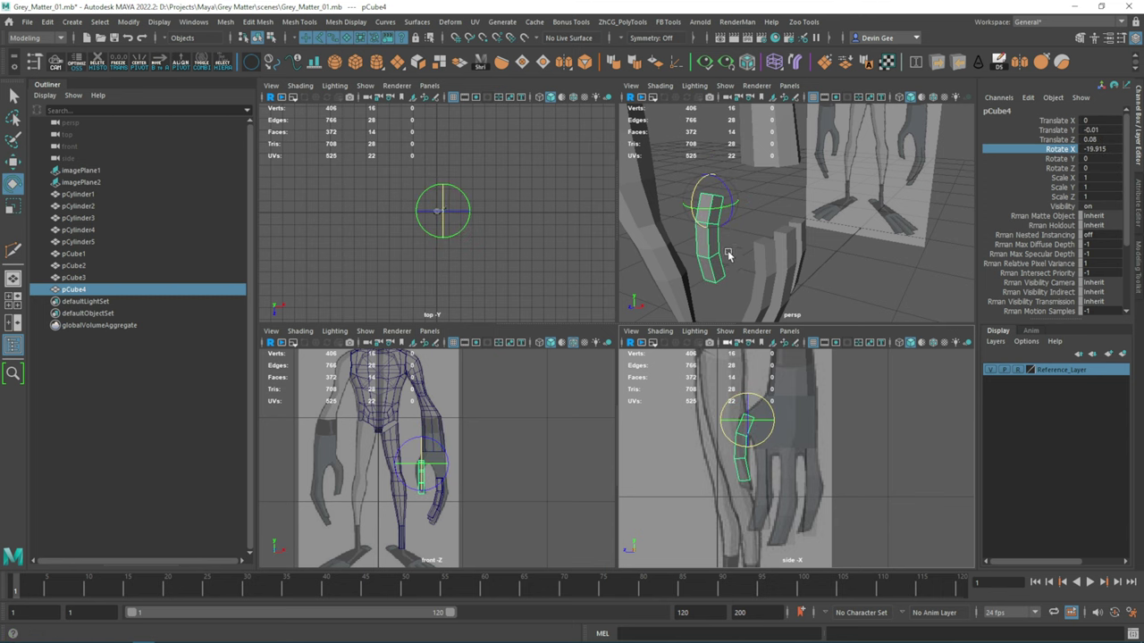
{"action": "mouse_move", "coordinate": [728, 256]}
{"action": "left_mouse_down", "text": "alt"}
{"action": "mouse_move", "coordinate": [756, 184]}
{"action": "mouse_move", "coordinate": [781, 199]}
{"action": "left_mouse_up", "text": "alt"}
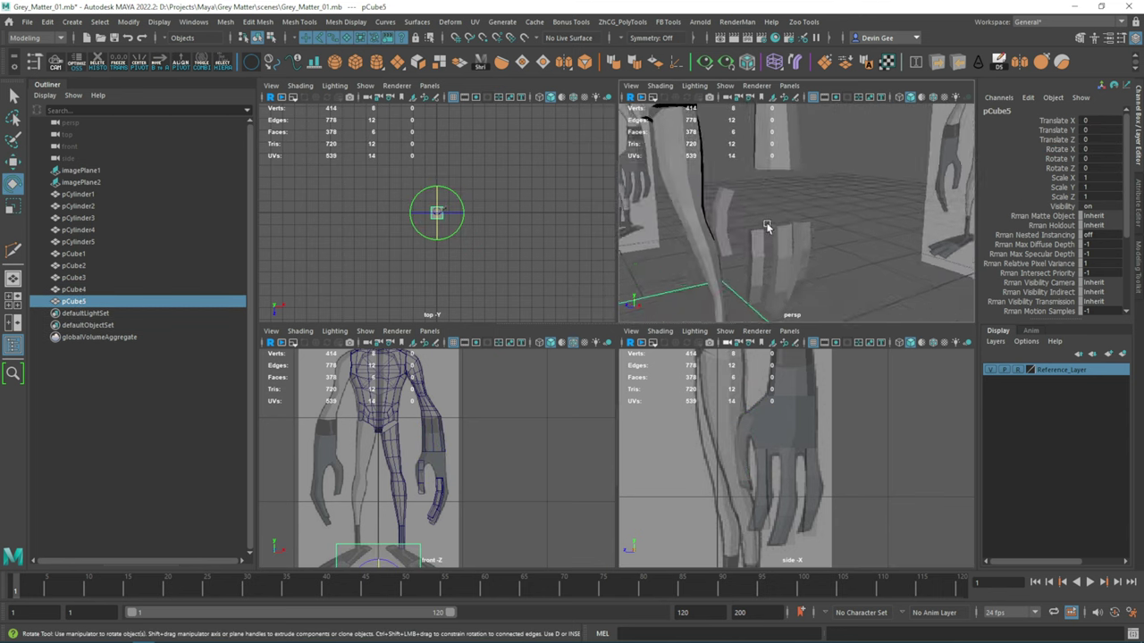
- Shrink the new cube into a small block and move it over to the hand
{"action": "key", "text": "f"}
{"action": "key", "text": "r"}
{"action": "left_click_drag", "start_coordinate": [718, 281], "coordinate": [653, 259]}
{"action": "scroll", "coordinate": [679, 259], "scroll_direction": "down", "scroll_amount": 5}
{"action": "key", "text": "w"}
{"action": "scroll", "coordinate": [786, 447], "scroll_direction": "down", "scroll_amount": 5}
{"action": "left_click_drag", "start_coordinate": [787, 500], "coordinate": [810, 483]}
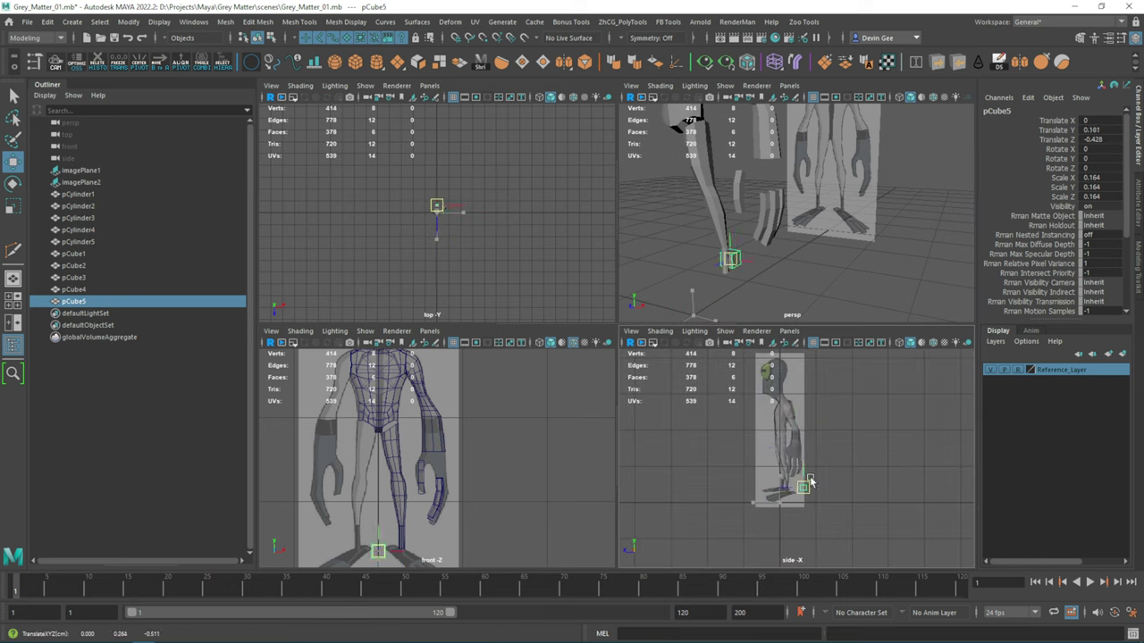
{"action": "left_click_drag", "start_coordinate": [404, 468], "coordinate": [463, 468]}
- Stretch the block across the hand and narrow it to the hand's thickness
{"action": "key", "text": "f"}
{"action": "mouse_move", "coordinate": [768, 179]}
{"action": "left_mouse_down", "text": "alt"}
{"action": "mouse_move", "coordinate": [774, 217]}
{"action": "mouse_move", "coordinate": [804, 224]}
{"action": "left_mouse_up", "text": "alt"}
{"action": "key", "text": "r"}
{"action": "key", "text": "w"}
{"action": "mouse_move", "coordinate": [768, 228]}
{"action": "left_mouse_down"}
{"action": "mouse_move", "coordinate": [827, 211]}
{"action": "mouse_move", "coordinate": [801, 175]}
{"action": "mouse_move", "coordinate": [768, 215]}
{"action": "left_mouse_up"}
{"action": "key", "text": "r"}
- Taper the block in side view by pulling its top corner vertices inward
{"action": "scroll", "coordinate": [777, 206], "scroll_direction": "up", "scroll_amount": 2}
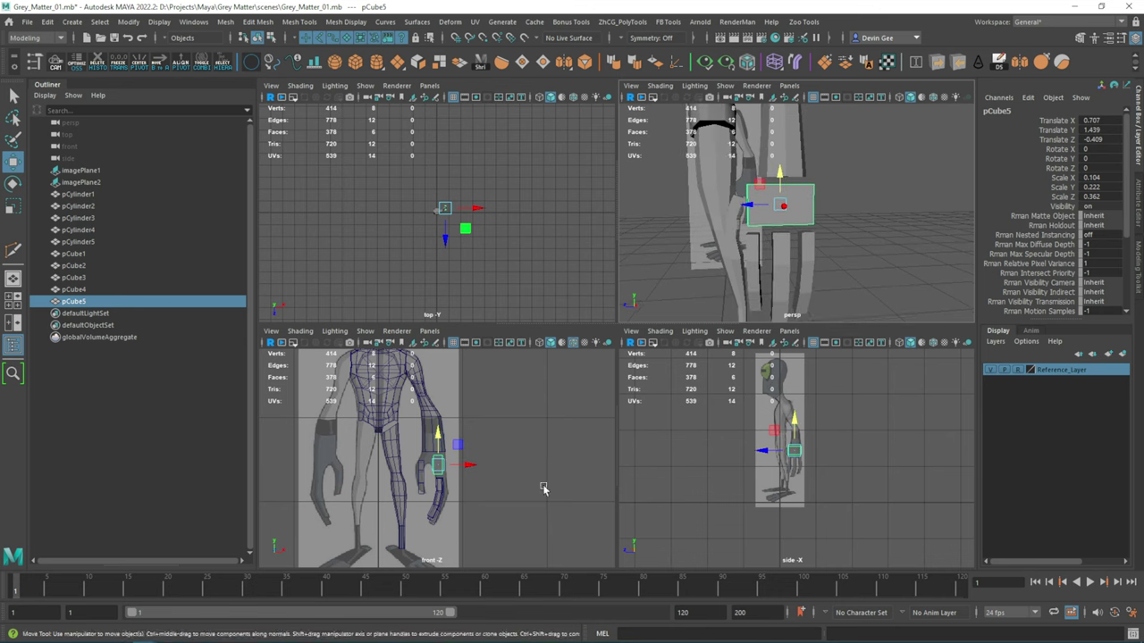
{"action": "scroll", "coordinate": [800, 459], "scroll_direction": "up", "scroll_amount": 1}
{"action": "key", "text": "space"}
{"action": "scroll", "coordinate": [799, 458], "scroll_direction": "up", "scroll_amount": 3}
{"action": "scroll", "coordinate": [735, 319], "scroll_direction": "up", "scroll_amount": 2}
{"action": "key", "text": "F9"}
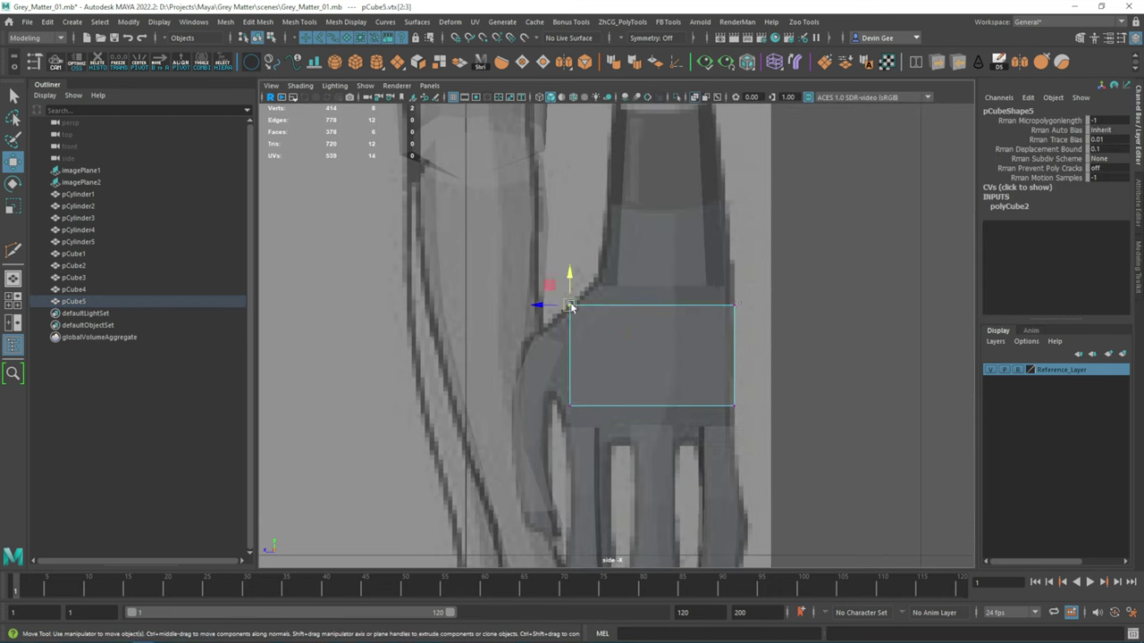
{"action": "left_click_drag", "start_coordinate": [567, 301], "coordinate": [597, 284]}
{"action": "left_click_drag", "start_coordinate": [715, 274], "coordinate": [738, 286]}
{"action": "middle_click_drag", "start_coordinate": [738, 286], "coordinate": [638, 294], "text": "alt"}
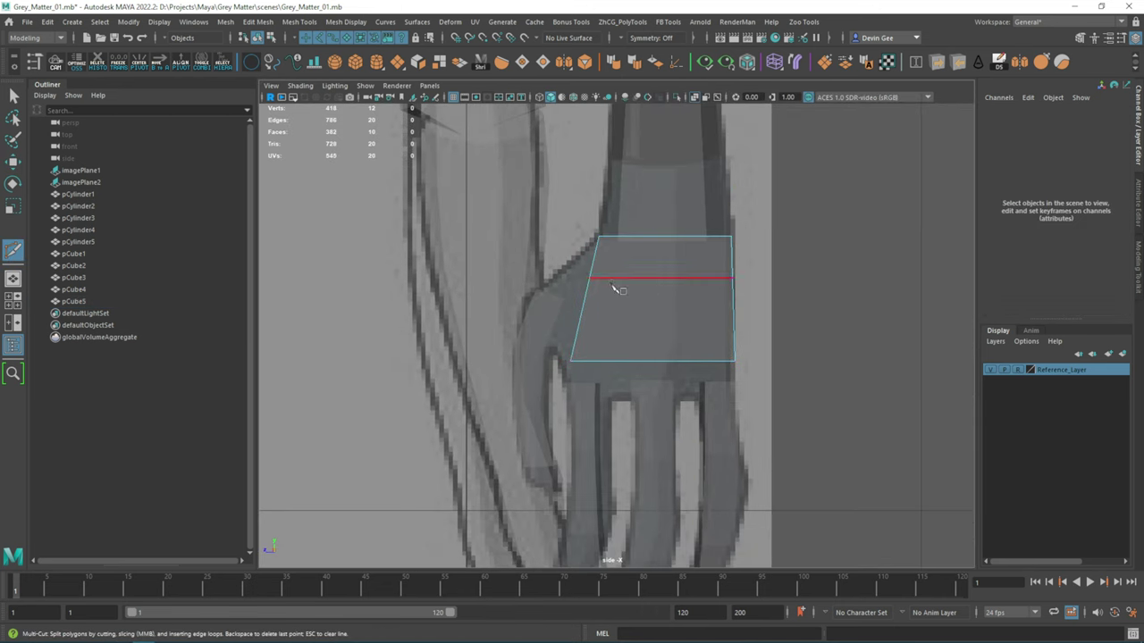
- Cut three edge loops across the block and shift the last one into place
{"action": "left_click", "coordinate": [570, 268], "text": "ctrl"}
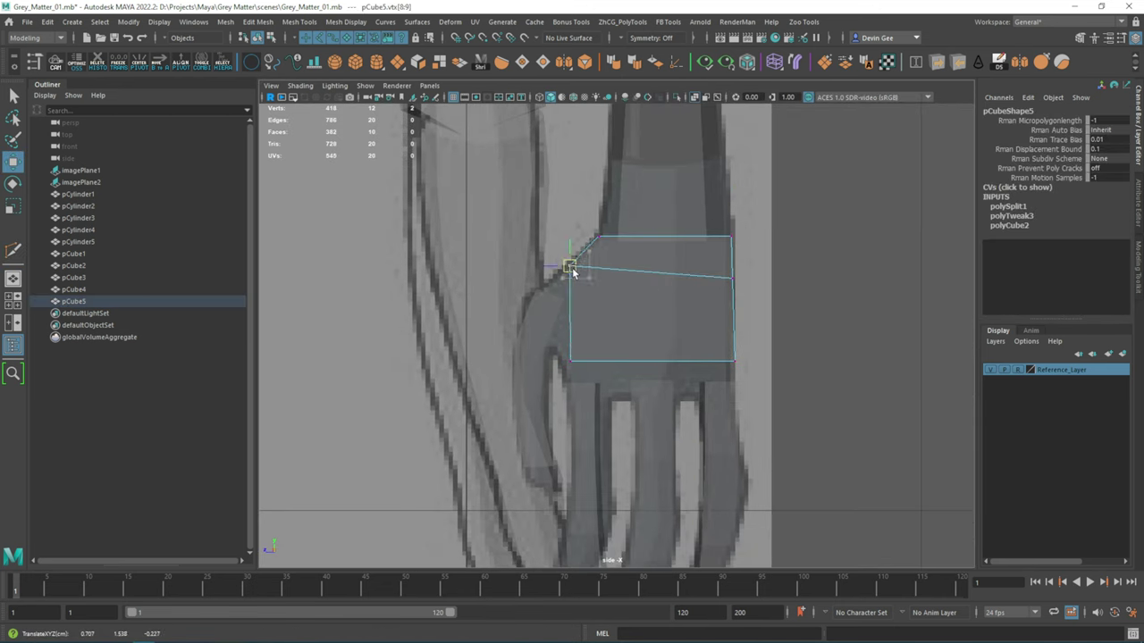
{"action": "left_click", "coordinate": [564, 336], "text": "ctrl"}
{"action": "left_click_drag", "start_coordinate": [557, 361], "coordinate": [582, 368]}
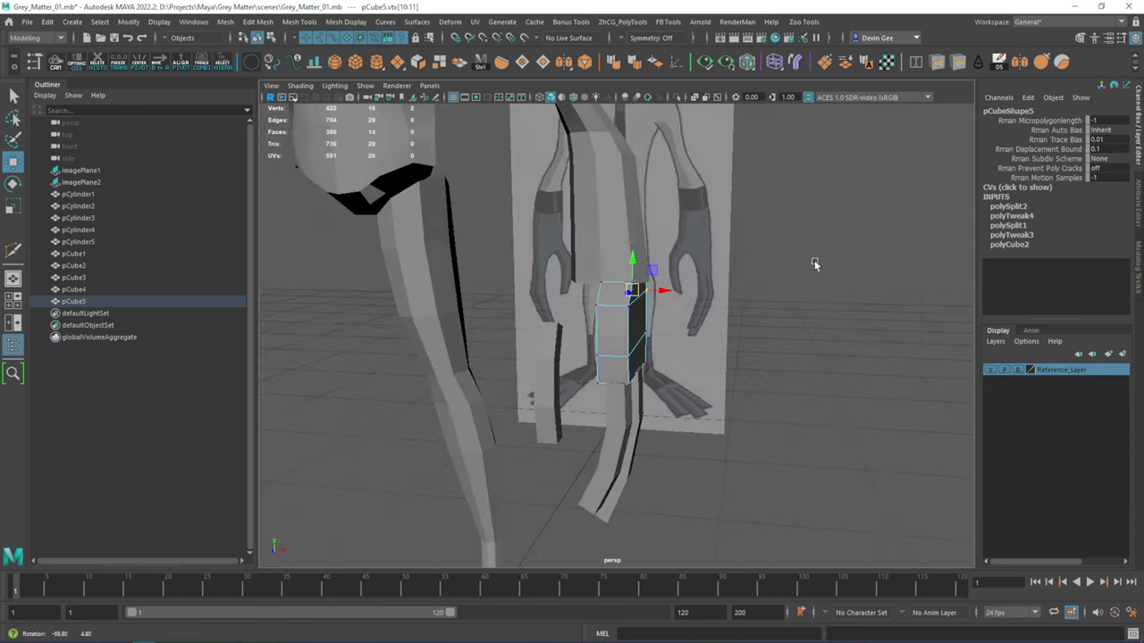
{"action": "mouse_move", "coordinate": [814, 263]}
{"action": "left_mouse_down", "text": "alt"}
{"action": "mouse_move", "coordinate": [679, 314]}
{"action": "mouse_move", "coordinate": [613, 268]}
{"action": "mouse_move", "coordinate": [620, 307]}
{"action": "left_mouse_up", "text": "alt"}
{"action": "key", "text": "y"}
{"action": "left_click", "coordinate": [651, 293], "text": "ctrl"}
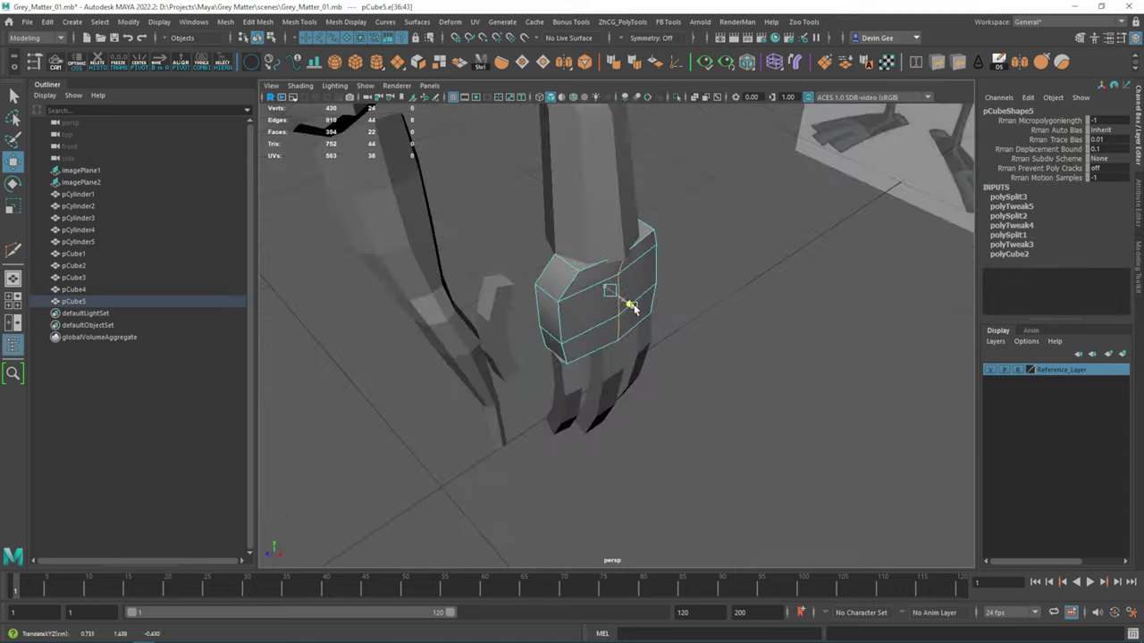
{"action": "key", "text": "w"}
{"action": "mouse_move", "coordinate": [498, 298]}
{"action": "left_mouse_down", "text": "alt"}
{"action": "mouse_move", "coordinate": [733, 295]}
{"action": "mouse_move", "coordinate": [607, 304]}
{"action": "mouse_move", "coordinate": [696, 338]}
{"action": "mouse_move", "coordinate": [629, 382]}
{"action": "mouse_move", "coordinate": [623, 435]}
{"action": "left_mouse_up", "text": "alt"}
{"action": "scroll", "coordinate": [607, 303], "scroll_direction": "down", "scroll_amount": 3}
{"action": "left_click", "coordinate": [617, 289]}
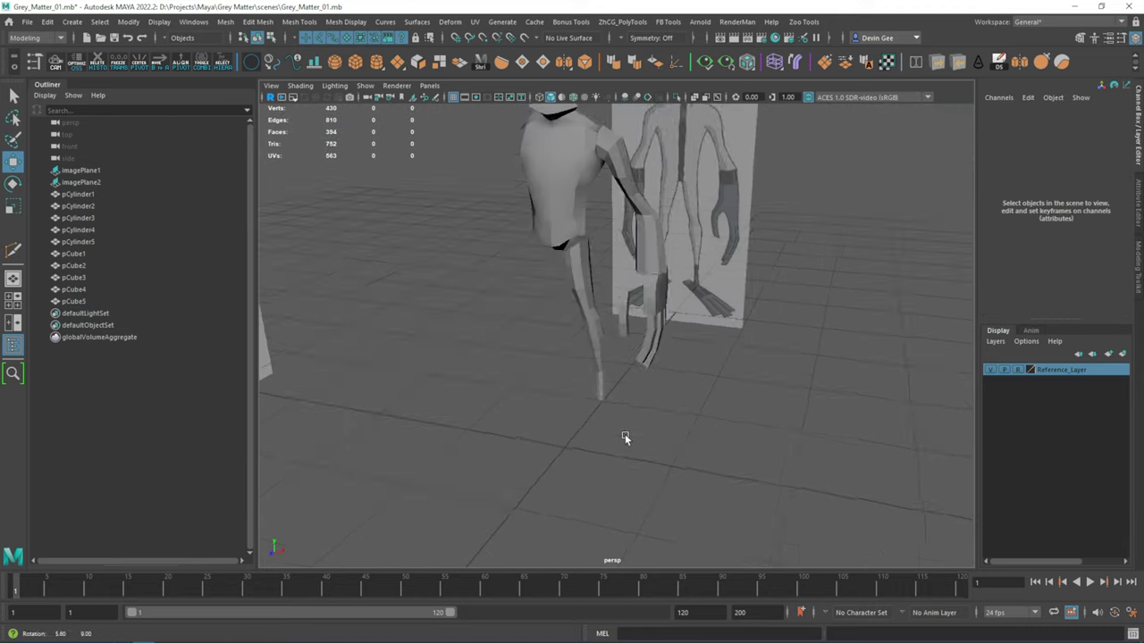
- Shrink the new cube to foot size and flatten it into a thin slab
{"action": "right_click_drag", "start_coordinate": [623, 419], "coordinate": [591, 440], "text": "shift"}
{"action": "key", "text": "r"}
{"action": "left_click_drag", "start_coordinate": [593, 441], "coordinate": [503, 391]}
{"action": "key", "text": "space"}
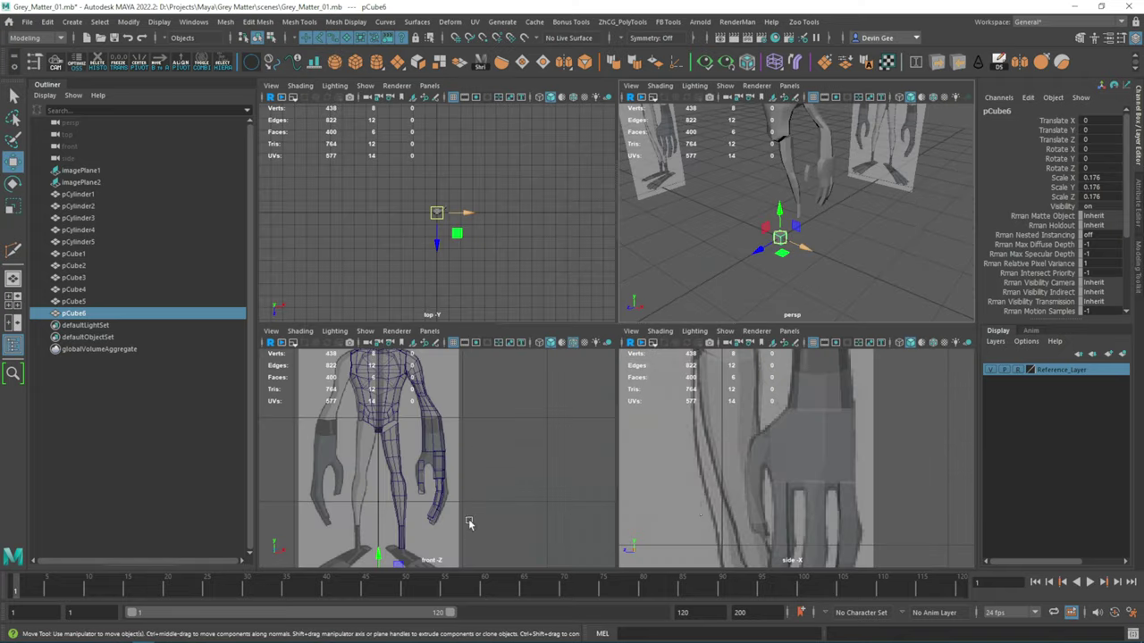
{"action": "key", "text": "space"}
{"action": "scroll", "coordinate": [649, 391], "scroll_direction": "up", "scroll_amount": 5}
{"action": "key", "text": "w"}
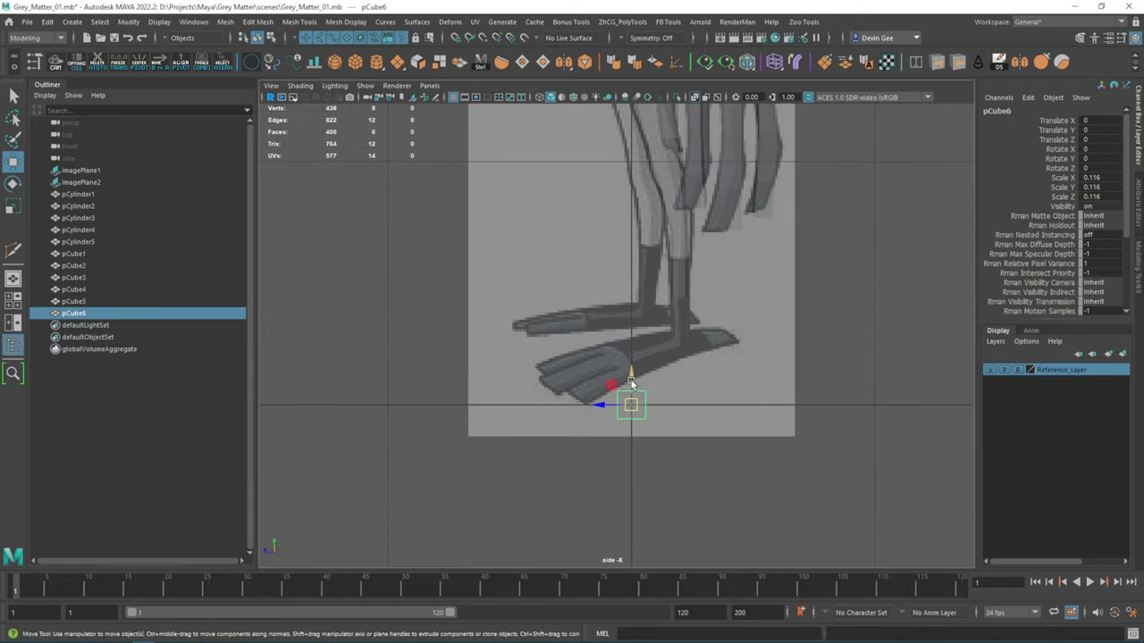
{"action": "key", "text": "space"}
{"action": "key", "text": "r"}
{"action": "mouse_move", "coordinate": [659, 337]}
{"action": "left_mouse_down", "text": "alt"}
{"action": "mouse_move", "coordinate": [597, 403]}
{"action": "mouse_move", "coordinate": [564, 409]}
{"action": "left_mouse_up", "text": "alt"}
{"action": "middle_click_drag", "start_coordinate": [611, 413], "coordinate": [524, 431]}
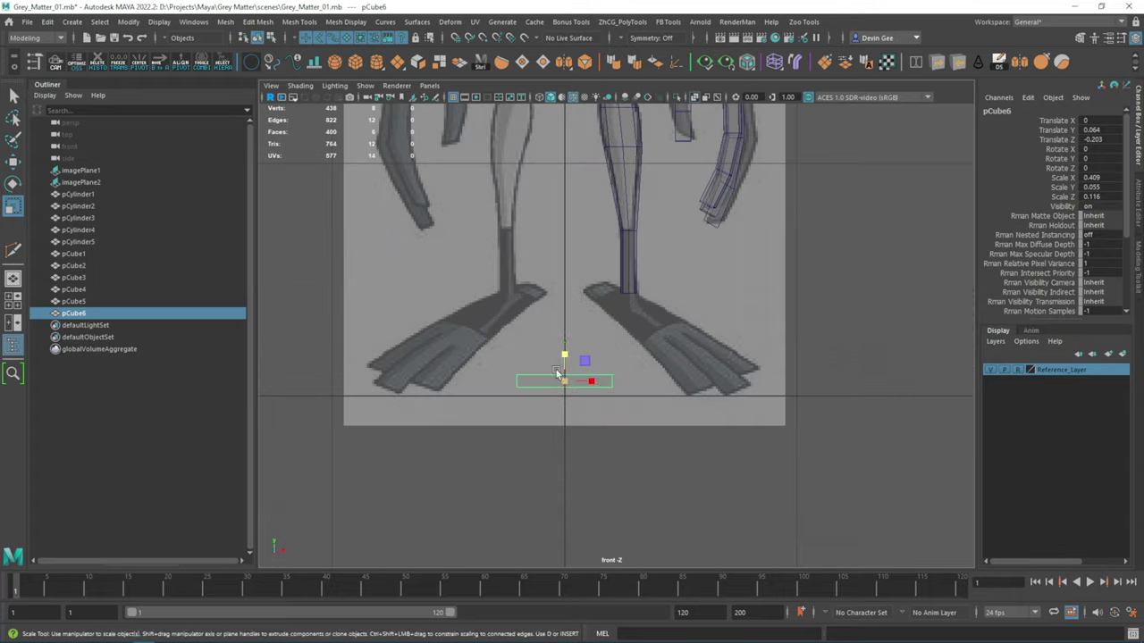
- Extrude the slab's top face and taper it inward
{"action": "key", "text": "space"}
{"action": "key", "text": "space"}
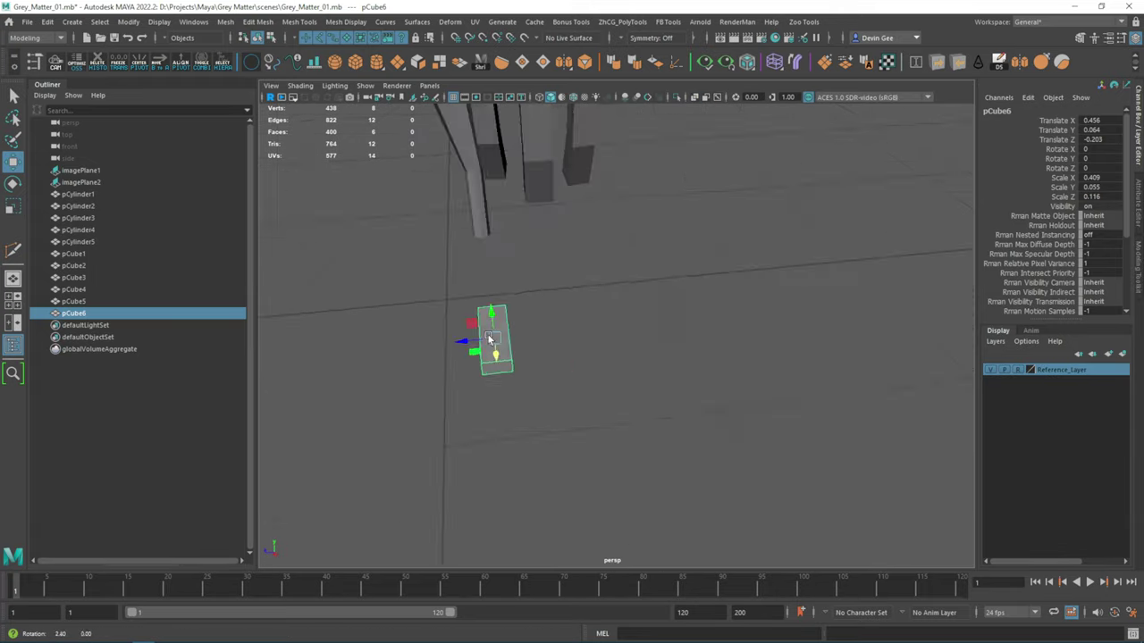
{"action": "left_click_drag", "start_coordinate": [482, 348], "coordinate": [509, 344], "text": "alt"}
{"action": "left_click", "coordinate": [510, 344]}
{"action": "key", "text": "ctrl+e"}
{"action": "mouse_move", "coordinate": [753, 404]}
{"action": "left_mouse_down"}
{"action": "mouse_move", "coordinate": [715, 382]}
{"action": "mouse_move", "coordinate": [528, 366]}
{"action": "mouse_move", "coordinate": [586, 340]}
{"action": "left_mouse_up"}
{"action": "key", "text": "r"}
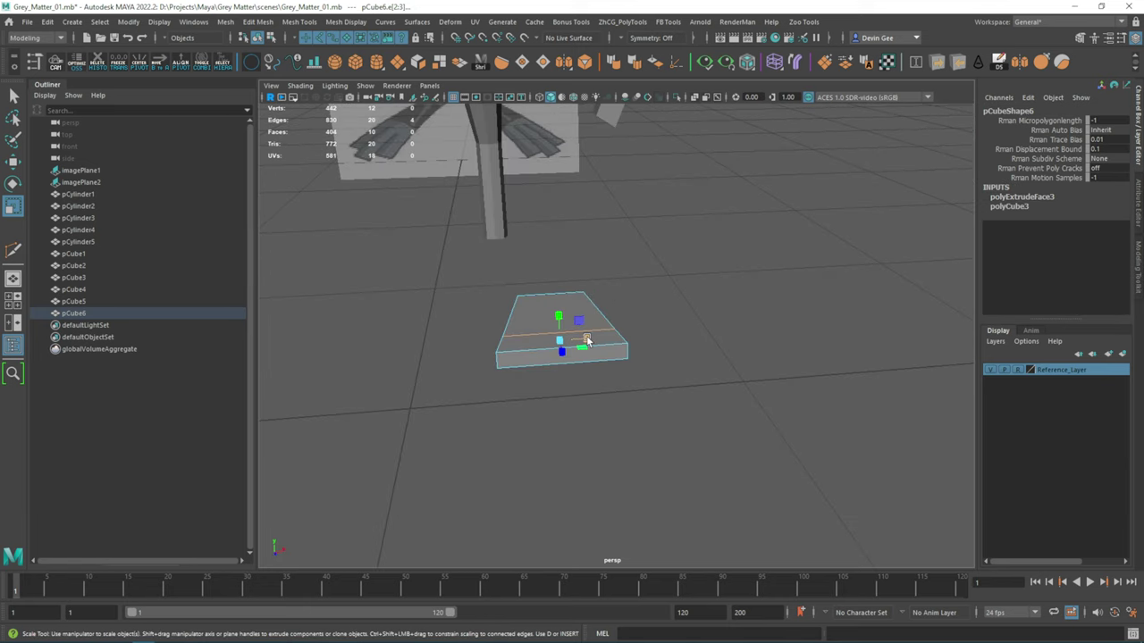
- Select an edge loop around the slab, then undo the edge splits back to the tapered slab
{"action": "right_click_drag", "start_coordinate": [552, 346], "coordinate": [572, 358], "text": "ctrl"}
{"action": "right_click_drag", "start_coordinate": [556, 301], "coordinate": [591, 540]}
{"action": "key", "text": "w"}
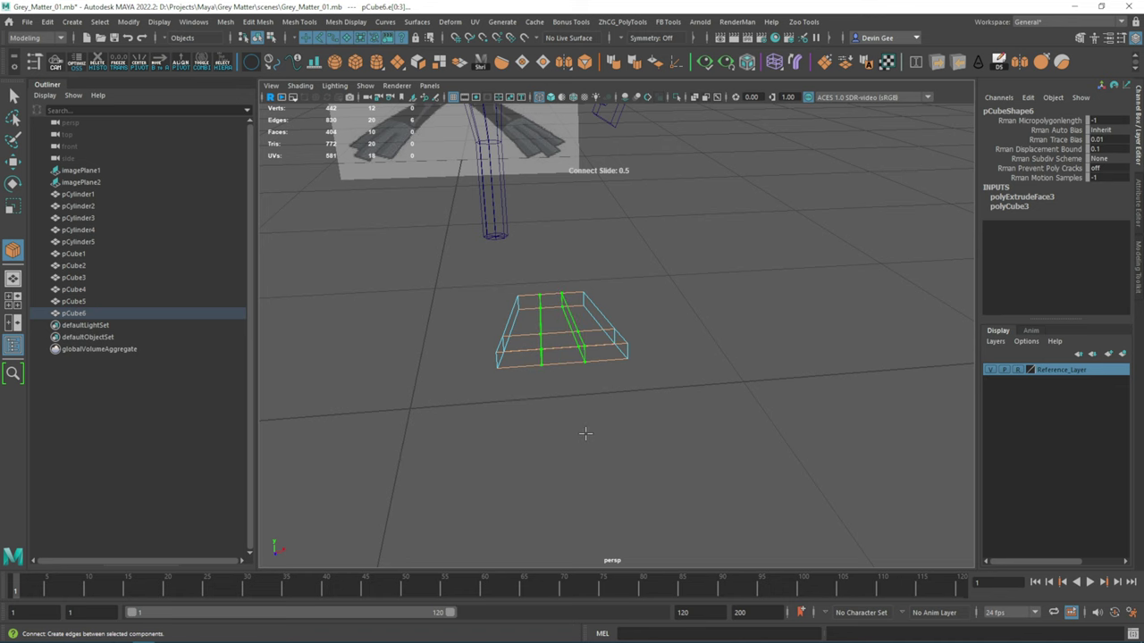
{"action": "key", "text": "ctrl+z"}
{"action": "key", "text": "ctrl+z"}
{"action": "key", "text": "ctrl+z"}
{"action": "key", "text": "ctrl+z"}
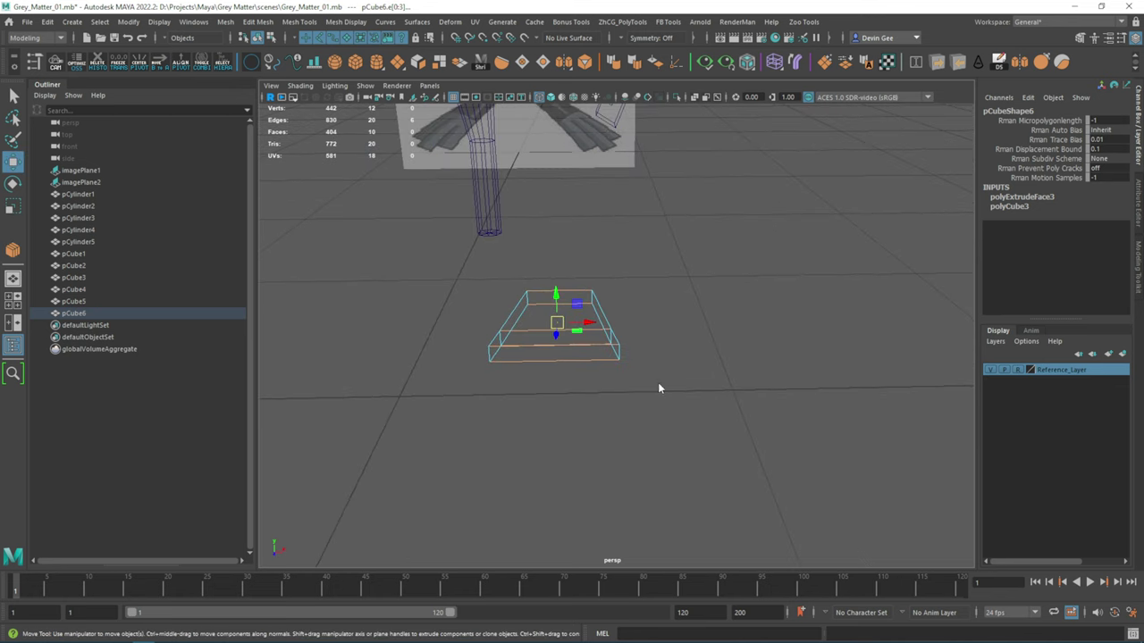
{"action": "key", "text": "ctrl+z"}
{"action": "key", "text": "ctrl+z"}
{"action": "key", "text": "5"}
{"action": "key", "text": "ctrl+z"}
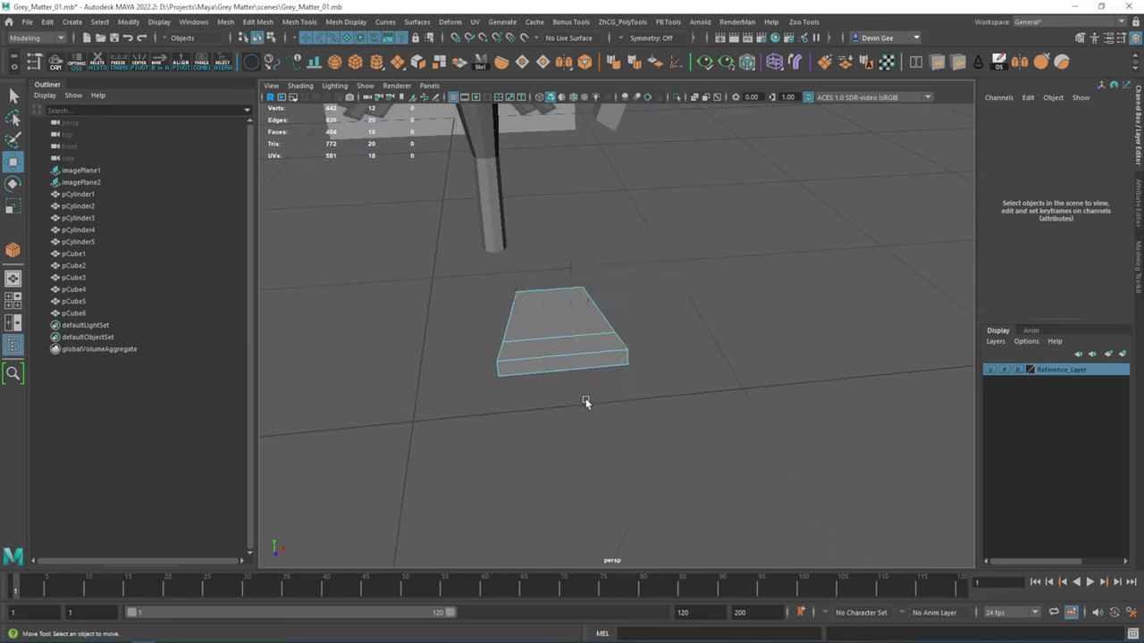
{"action": "key", "text": "ctrl+z"}
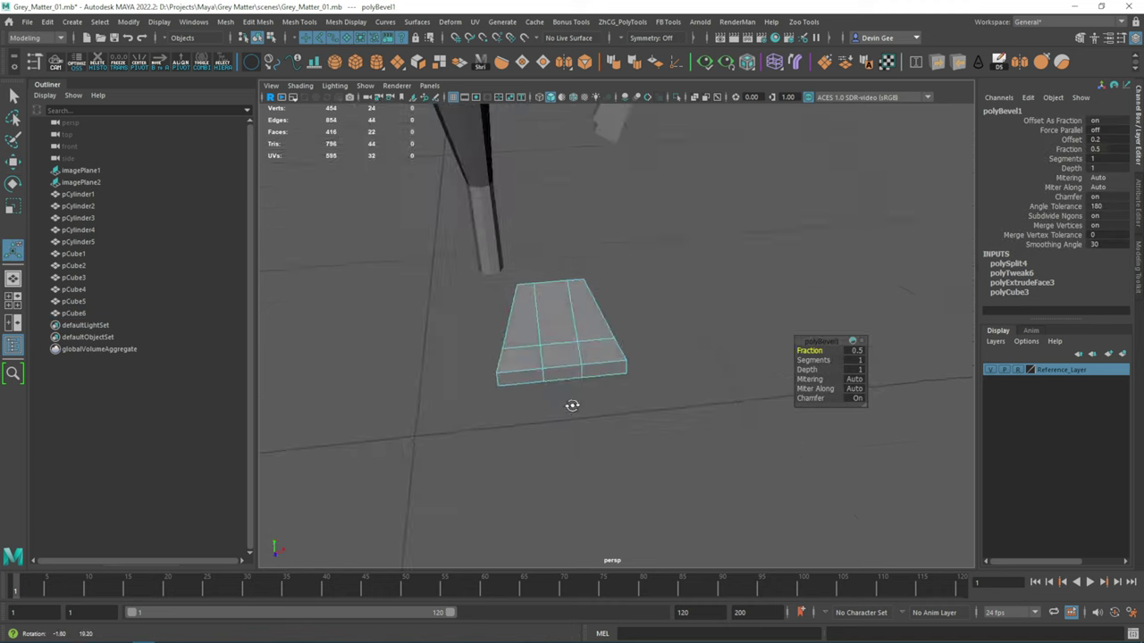
- Bevel the foot's edges and extrude its front faces outward into toes
{"action": "key", "text": "ctrl+z"}
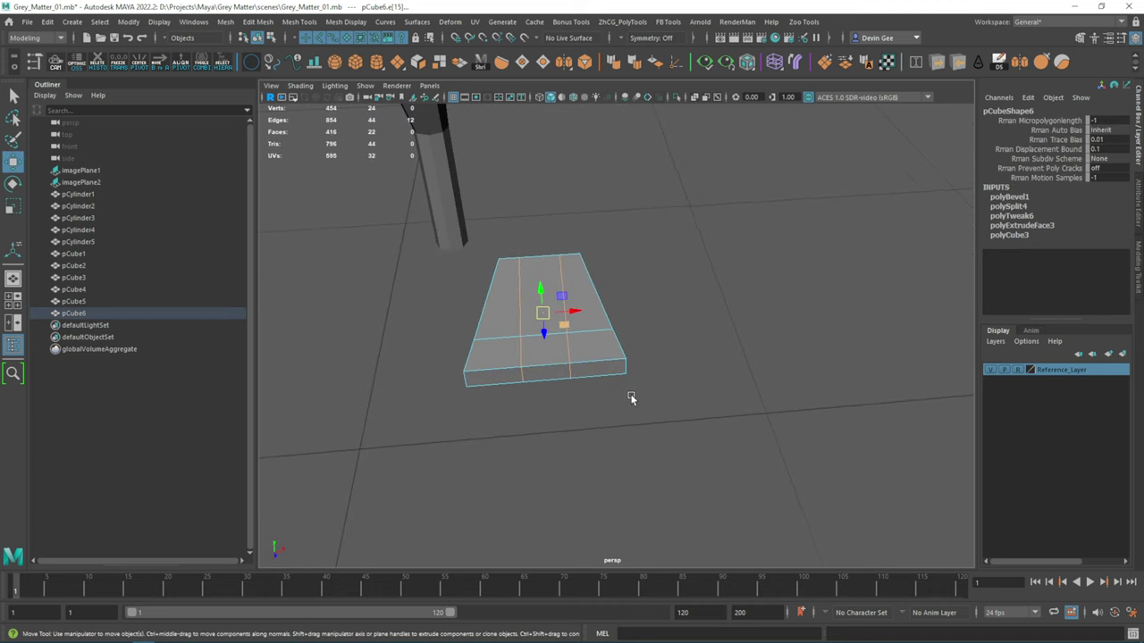
{"action": "key", "text": "ctrl+b"}
{"action": "mouse_move", "coordinate": [608, 399]}
{"action": "left_mouse_down", "text": "alt"}
{"action": "mouse_move", "coordinate": [618, 385]}
{"action": "mouse_move", "coordinate": [654, 384]}
{"action": "left_mouse_up", "text": "alt"}
{"action": "right_click_drag", "start_coordinate": [659, 366], "coordinate": [659, 387]}
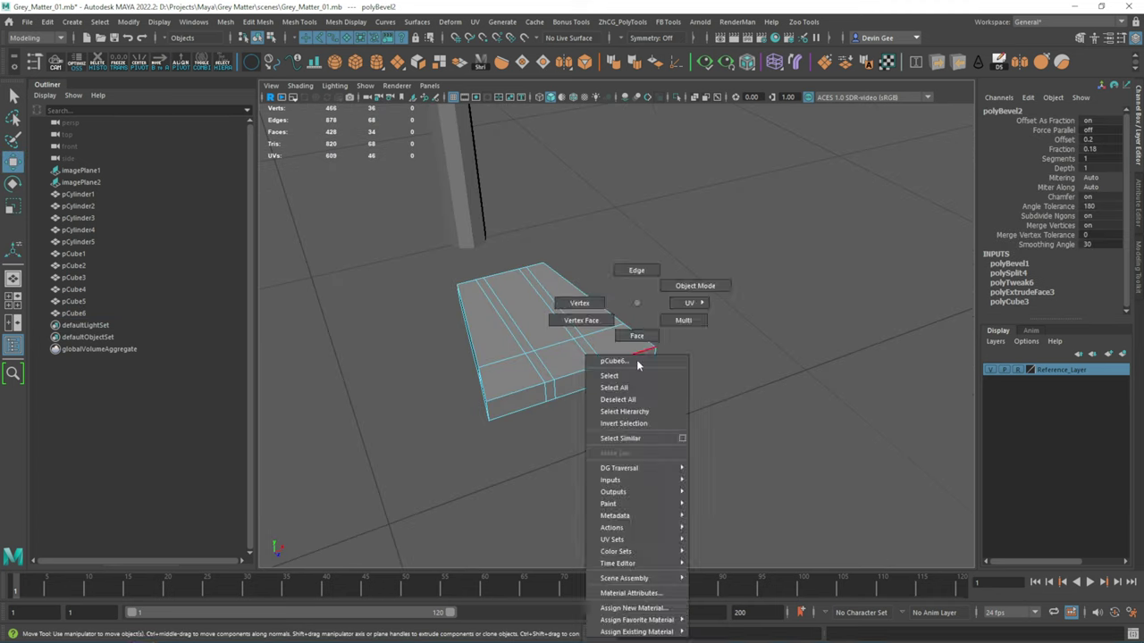
{"action": "left_click", "coordinate": [511, 357]}
{"action": "mouse_move", "coordinate": [536, 376]}
{"action": "left_mouse_down", "text": "alt"}
{"action": "mouse_move", "coordinate": [582, 370]}
{"action": "mouse_move", "coordinate": [600, 349]}
{"action": "mouse_move", "coordinate": [605, 451]}
{"action": "mouse_move", "coordinate": [622, 397]}
{"action": "mouse_move", "coordinate": [608, 333]}
{"action": "left_mouse_up", "text": "alt"}
{"action": "left_click", "coordinate": [540, 369], "text": "shift"}
{"action": "key", "text": "ctrl+e"}
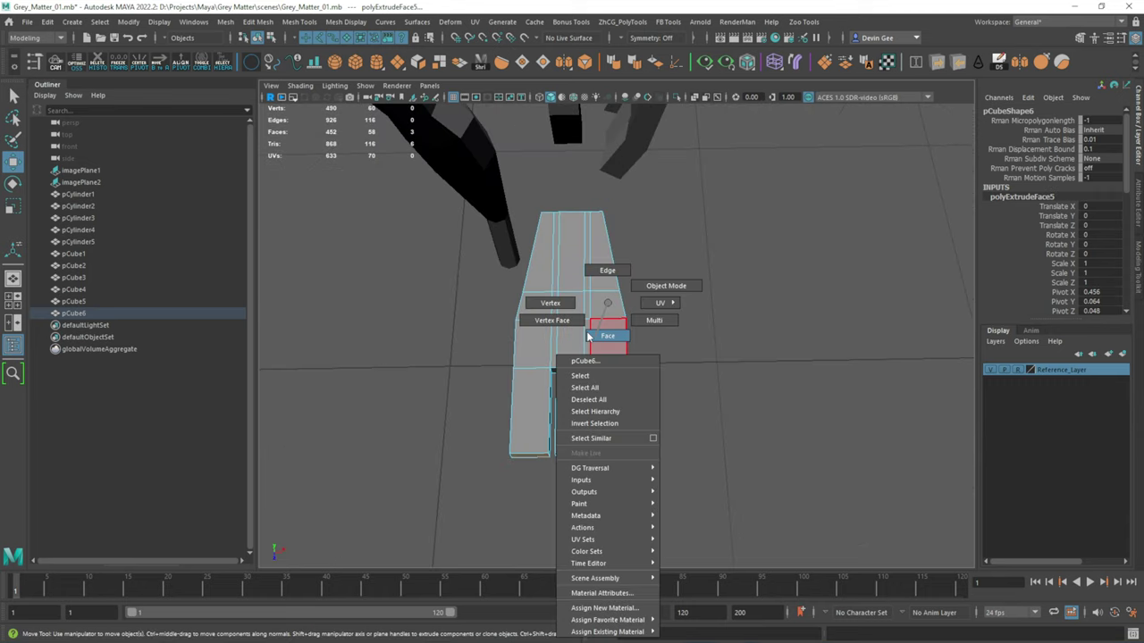
- Scale an edge loop's vertices and select the end faces of the three toes
{"action": "right_click_drag", "start_coordinate": [608, 332], "coordinate": [563, 323]}
{"action": "left_click_drag", "start_coordinate": [480, 309], "coordinate": [705, 339]}
{"action": "key", "text": "r"}
{"action": "left_click_drag", "start_coordinate": [601, 325], "coordinate": [638, 322], "text": "alt"}
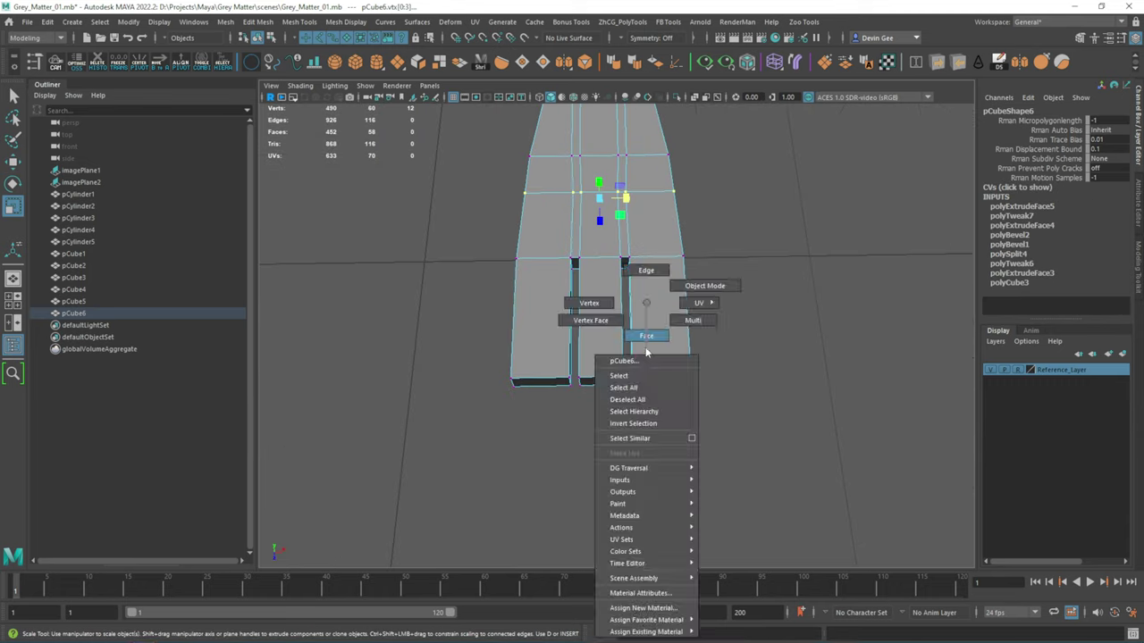
{"action": "right_click_drag", "start_coordinate": [638, 321], "coordinate": [604, 406]}
{"action": "mouse_move", "coordinate": [603, 445]}
{"action": "left_mouse_down", "text": "alt"}
{"action": "mouse_move", "coordinate": [658, 357]}
{"action": "mouse_move", "coordinate": [559, 332]}
{"action": "left_mouse_up", "text": "alt"}
{"action": "left_click", "coordinate": [546, 340], "text": "shift"}
{"action": "left_click", "coordinate": [648, 345], "text": "shift"}
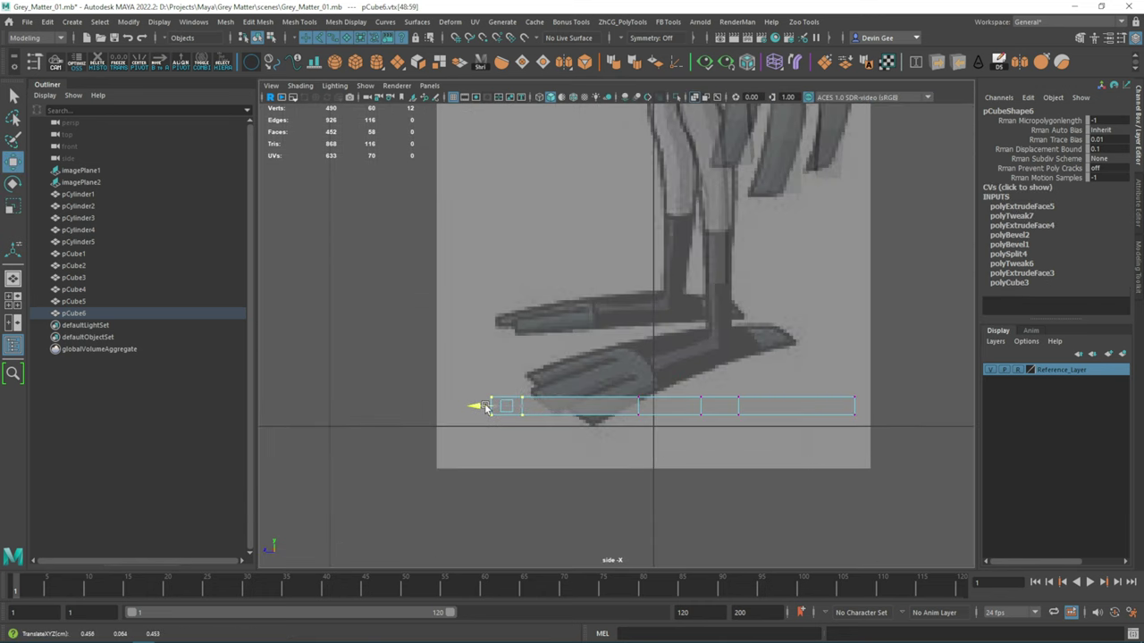
- Move the vertices at the foot's ends to match the side reference
{"action": "left_click_drag", "start_coordinate": [522, 371], "coordinate": [482, 414]}
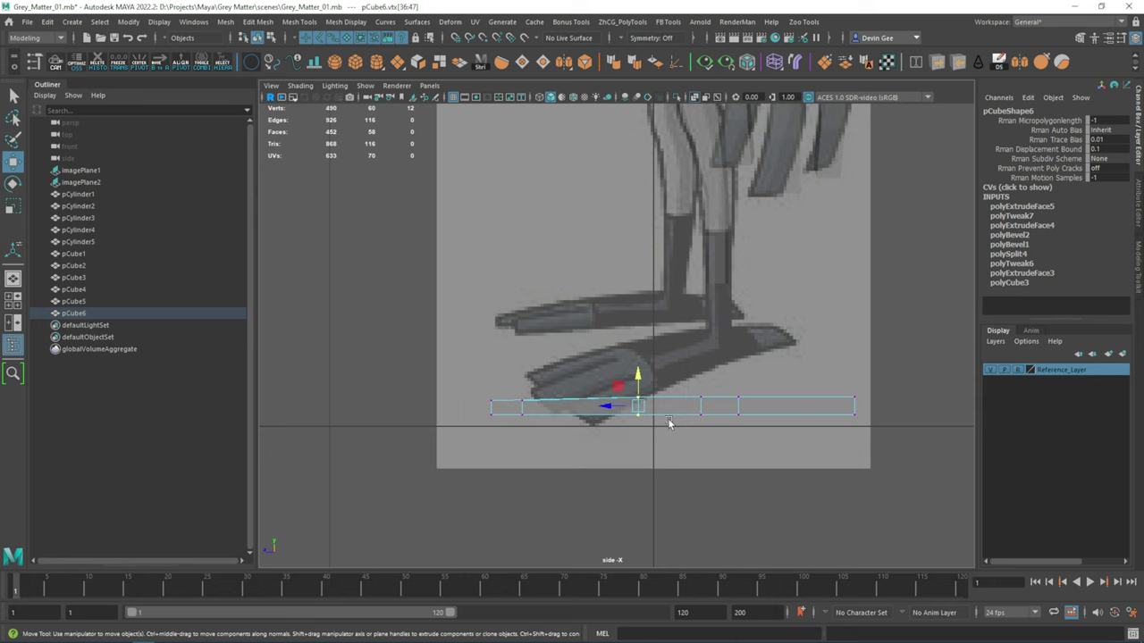
{"action": "middle_click_drag", "start_coordinate": [568, 407], "coordinate": [495, 407], "text": "alt"}
{"action": "left_click_drag", "start_coordinate": [719, 386], "coordinate": [758, 424]}
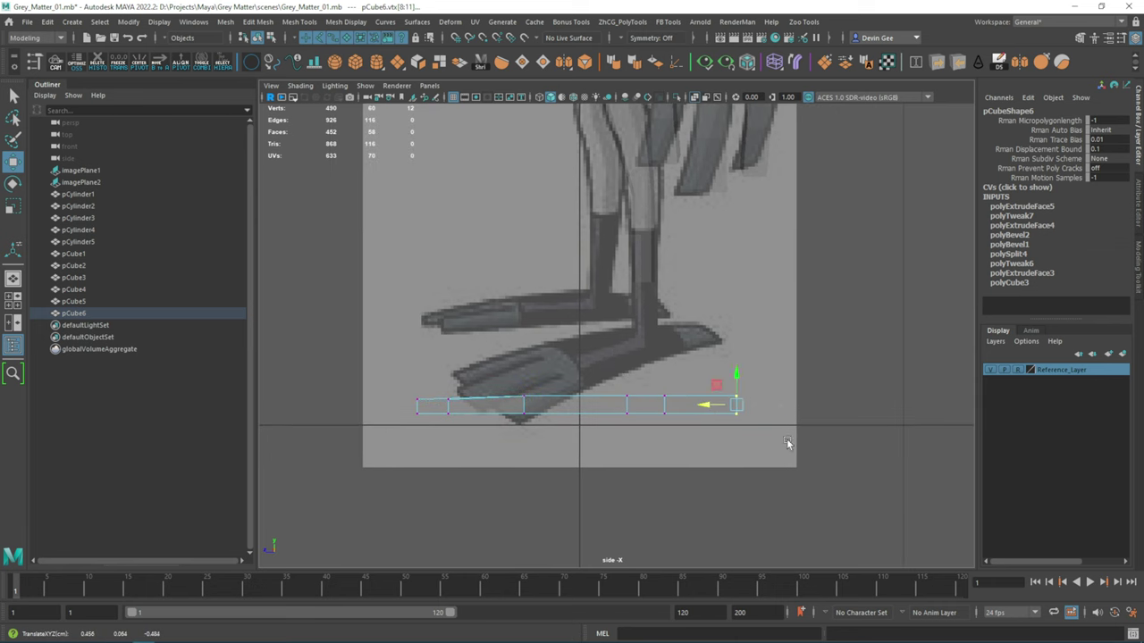
{"action": "left_click_drag", "start_coordinate": [703, 341], "coordinate": [718, 357]}
{"action": "key", "text": "space"}
{"action": "left_click_drag", "start_coordinate": [748, 299], "coordinate": [625, 362], "text": "alt"}
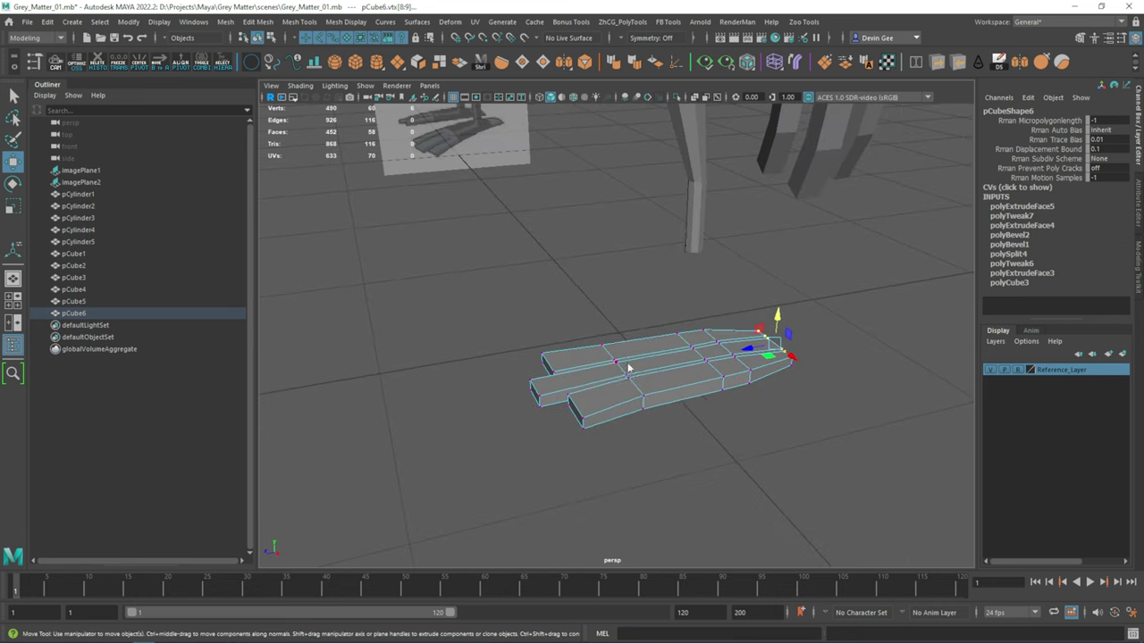
{"action": "left_click", "coordinate": [636, 365]}
- Extrude the leg's bottom face down to meet the foot
{"action": "left_click_drag", "start_coordinate": [657, 322], "coordinate": [728, 336], "text": "alt"}
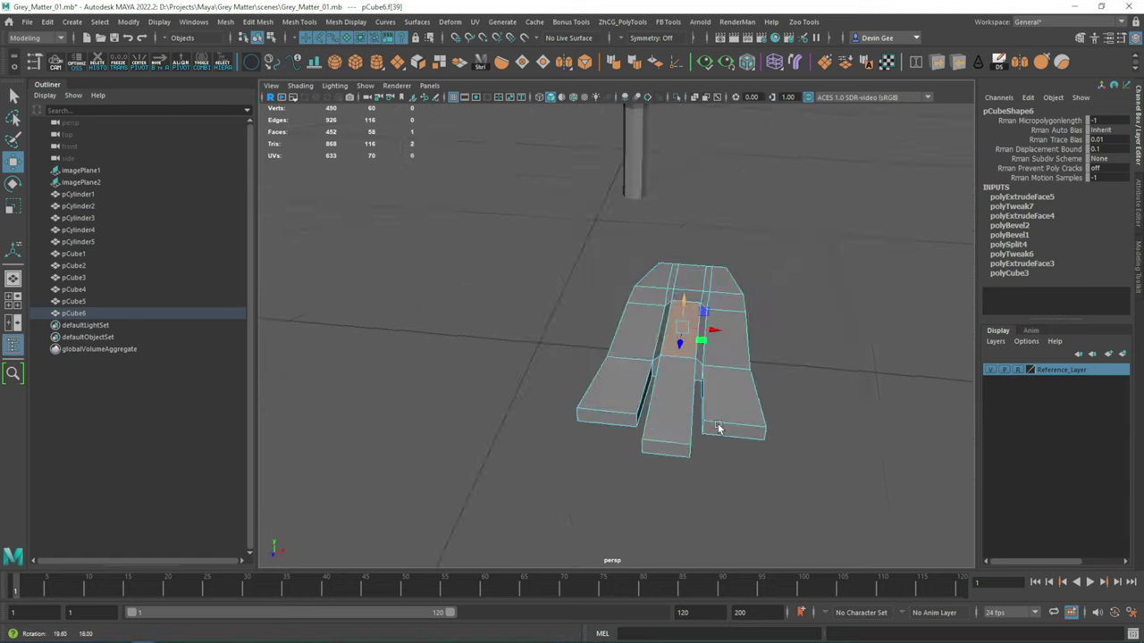
{"action": "right_click_drag", "start_coordinate": [689, 319], "coordinate": [641, 417], "text": "shift"}
{"action": "mouse_move", "coordinate": [650, 377]}
{"action": "left_mouse_down", "text": "alt"}
{"action": "mouse_move", "coordinate": [602, 439]}
{"action": "mouse_move", "coordinate": [635, 435]}
{"action": "left_mouse_up", "text": "alt"}
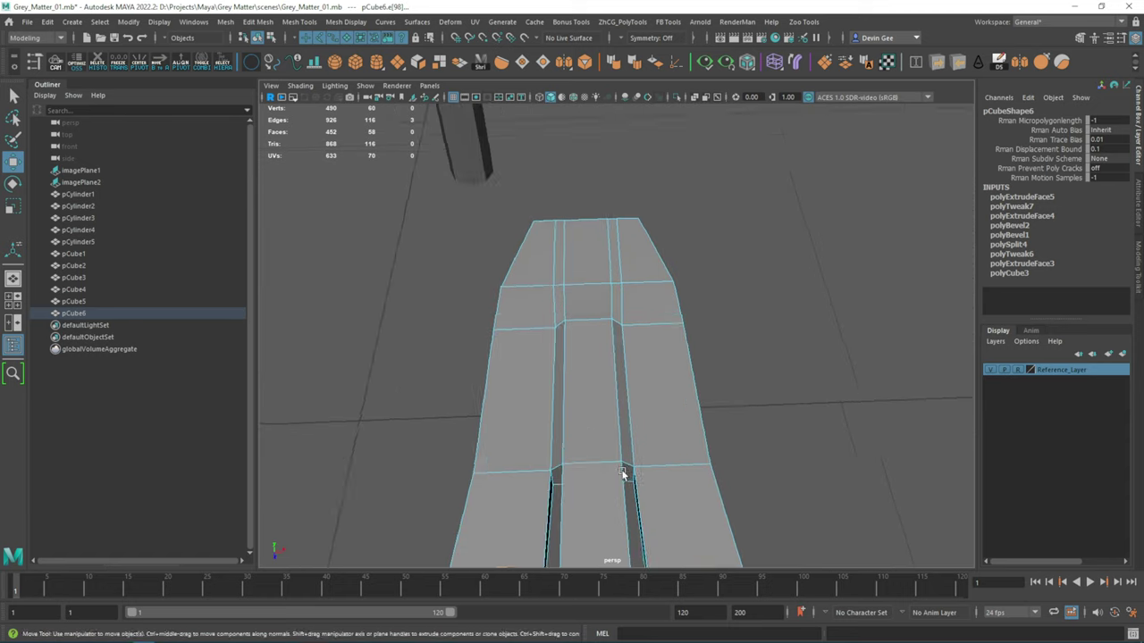
{"action": "right_click_drag", "start_coordinate": [636, 434], "coordinate": [764, 370], "text": "alt"}
{"action": "mouse_move", "coordinate": [764, 371]}
{"action": "left_mouse_down", "text": "alt"}
{"action": "mouse_move", "coordinate": [679, 376]}
{"action": "mouse_move", "coordinate": [689, 434]}
{"action": "left_mouse_up", "text": "alt"}
{"action": "left_click", "coordinate": [670, 313]}
{"action": "key", "text": "ctrl+e"}
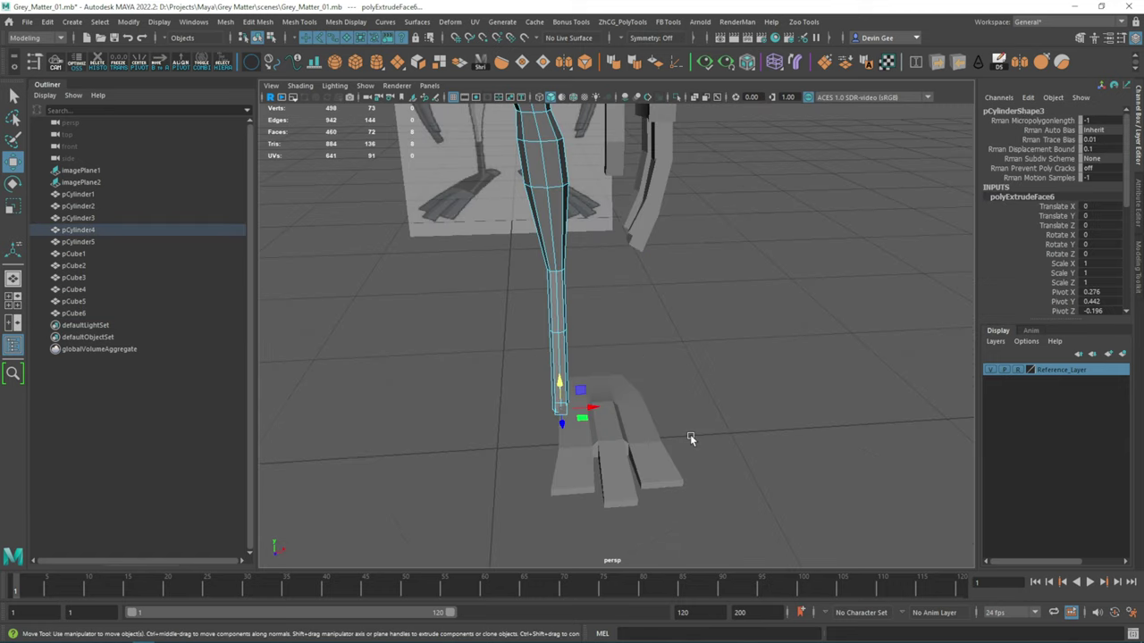
- Insert new edge loops across the foot and along the toe with Multi-Cut
{"action": "key", "text": "F8"}
{"action": "left_click", "coordinate": [715, 289]}
{"action": "mouse_move", "coordinate": [715, 288]}
{"action": "left_mouse_down", "text": "alt"}
{"action": "mouse_move", "coordinate": [577, 395]}
{"action": "mouse_move", "coordinate": [639, 380]}
{"action": "left_mouse_up", "text": "alt"}
{"action": "left_click", "coordinate": [610, 393]}
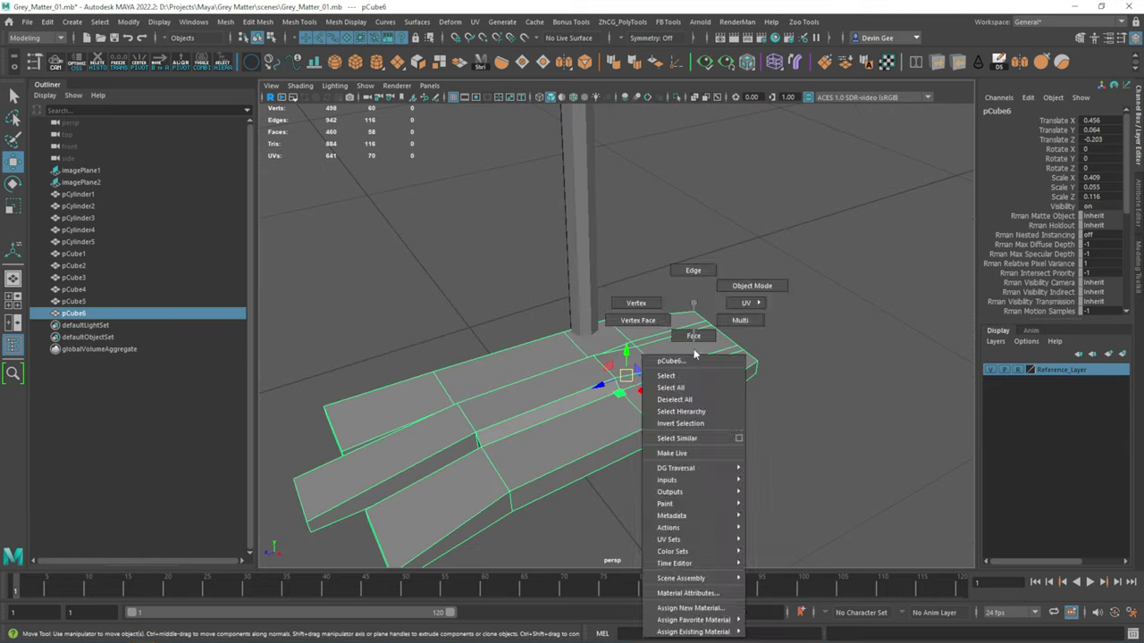
{"action": "mouse_move", "coordinate": [639, 379]}
{"action": "right_mouse_down"}
{"action": "mouse_move", "coordinate": [688, 332]}
{"action": "mouse_move", "coordinate": [607, 376]}
{"action": "right_mouse_up"}
{"action": "left_click", "coordinate": [640, 404]}
{"action": "key", "text": "F8"}
{"action": "mouse_move", "coordinate": [640, 404]}
{"action": "left_mouse_down", "text": "alt"}
{"action": "mouse_move", "coordinate": [721, 388]}
{"action": "mouse_move", "coordinate": [605, 334]}
{"action": "mouse_move", "coordinate": [653, 302]}
{"action": "mouse_move", "coordinate": [603, 304]}
{"action": "mouse_move", "coordinate": [649, 370]}
{"action": "left_mouse_up", "text": "alt"}
{"action": "key", "text": "F8"}
{"action": "right_click_drag", "start_coordinate": [649, 370], "coordinate": [653, 395], "text": "shift"}
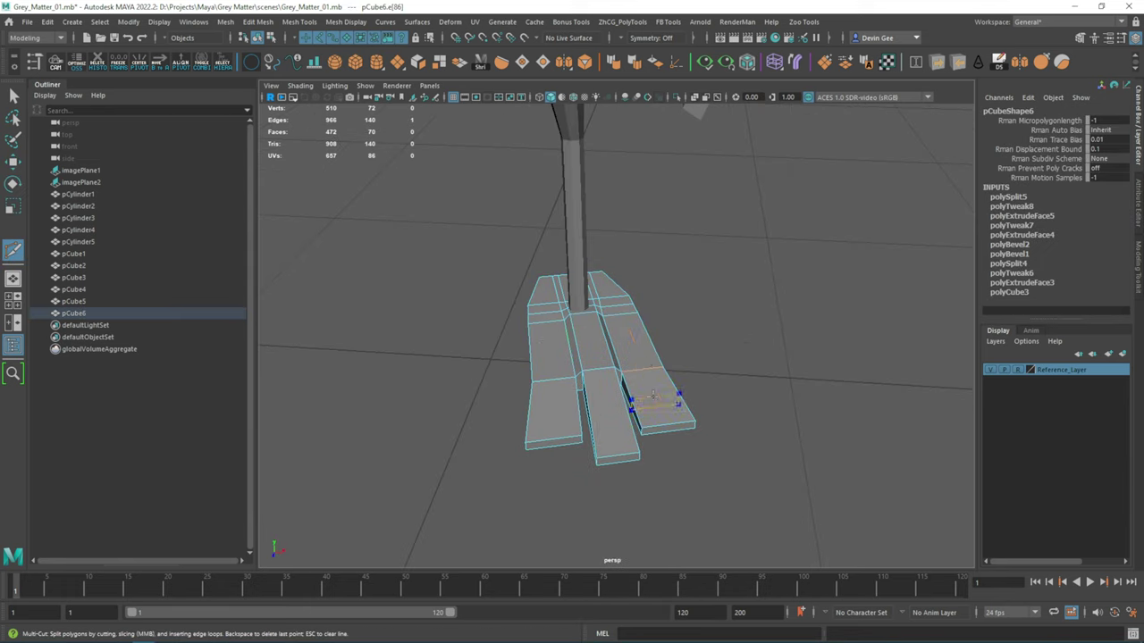
{"action": "left_click", "coordinate": [599, 368], "text": "ctrl"}
{"action": "key", "text": "w"}
{"action": "mouse_move", "coordinate": [599, 368]}
{"action": "left_mouse_down", "text": "alt"}
{"action": "mouse_move", "coordinate": [680, 389]}
{"action": "mouse_move", "coordinate": [593, 395]}
{"action": "left_mouse_up", "text": "alt"}
- Increment and save the scene as Grey_Matter_02.mb
{"action": "left_click", "coordinate": [28, 21]}
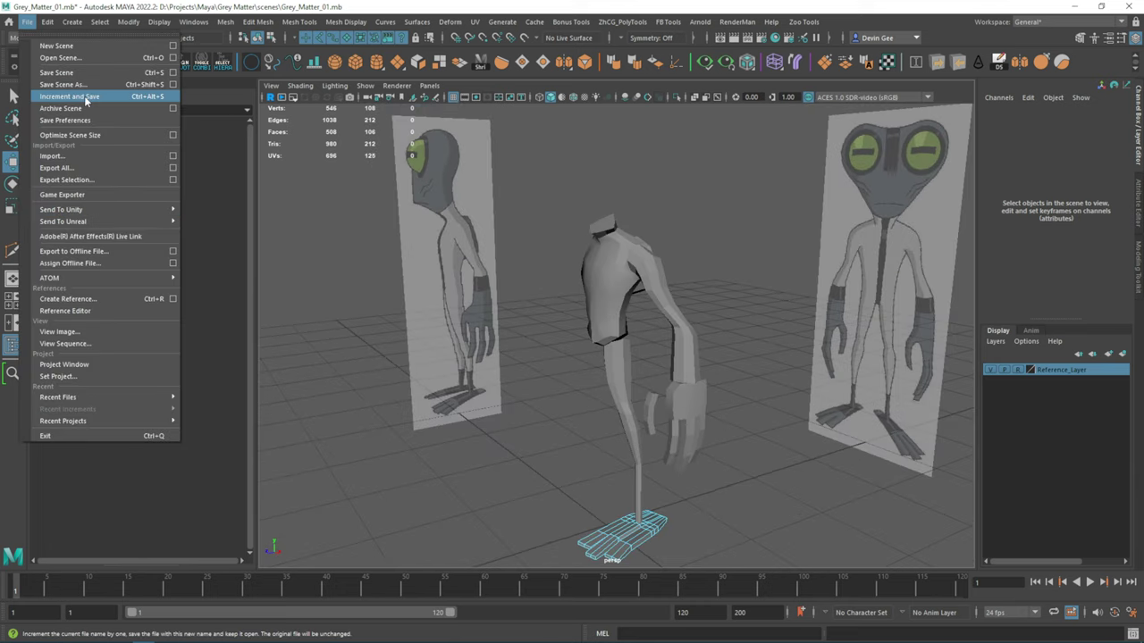
{"action": "left_click", "coordinate": [63, 84]}
{"action": "left_click", "coordinate": [792, 474]}
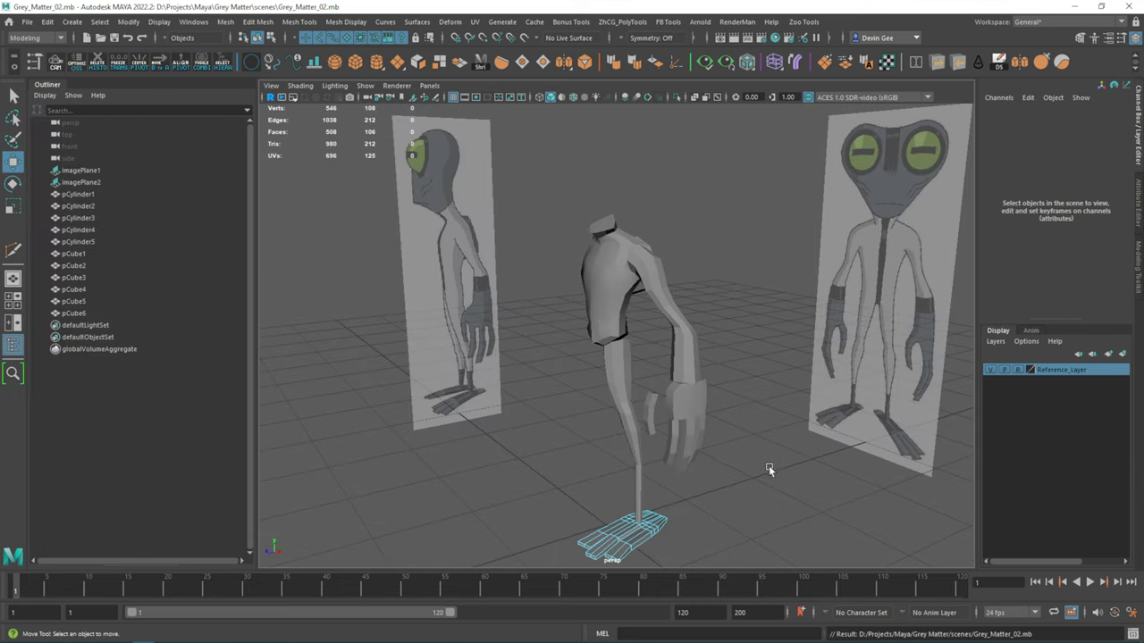
- In the front view, create a polygon sphere and place it over the head
{"action": "key", "text": "space"}
{"action": "scroll", "coordinate": [532, 429], "scroll_direction": "up", "scroll_amount": 5}
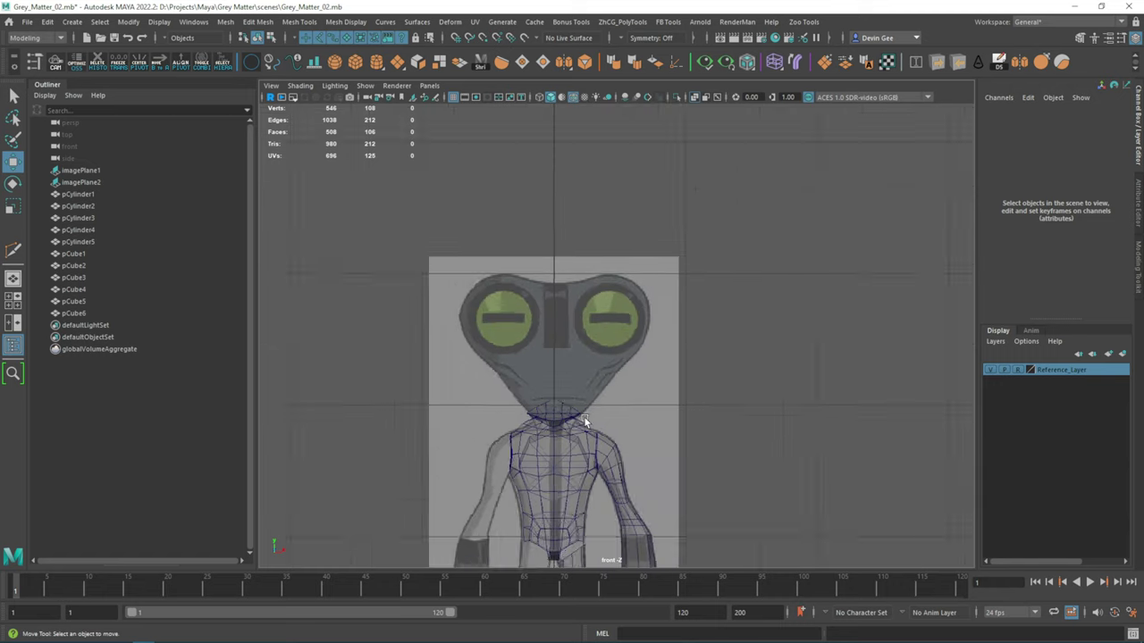
{"action": "right_click", "coordinate": [760, 318], "text": "shift"}
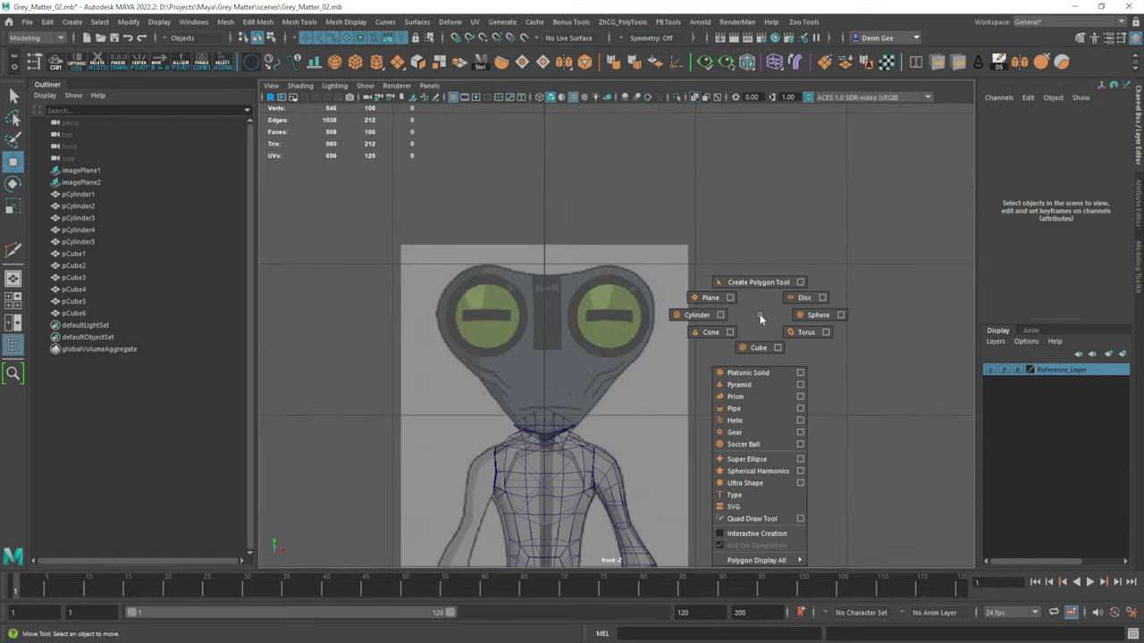
{"action": "left_click", "coordinate": [710, 298]}
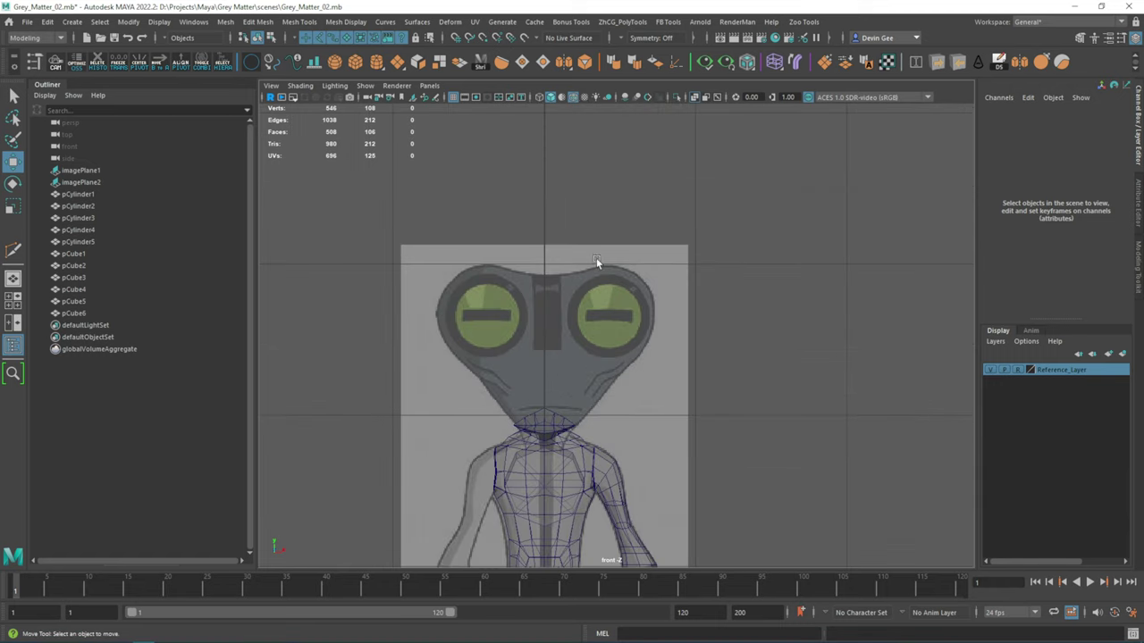
{"action": "scroll", "coordinate": [544, 415], "scroll_direction": "down", "scroll_amount": 3}
{"action": "middle_click_drag", "start_coordinate": [646, 447], "coordinate": [646, 267]}
{"action": "scroll", "coordinate": [732, 324], "scroll_direction": "up", "scroll_amount": 2}
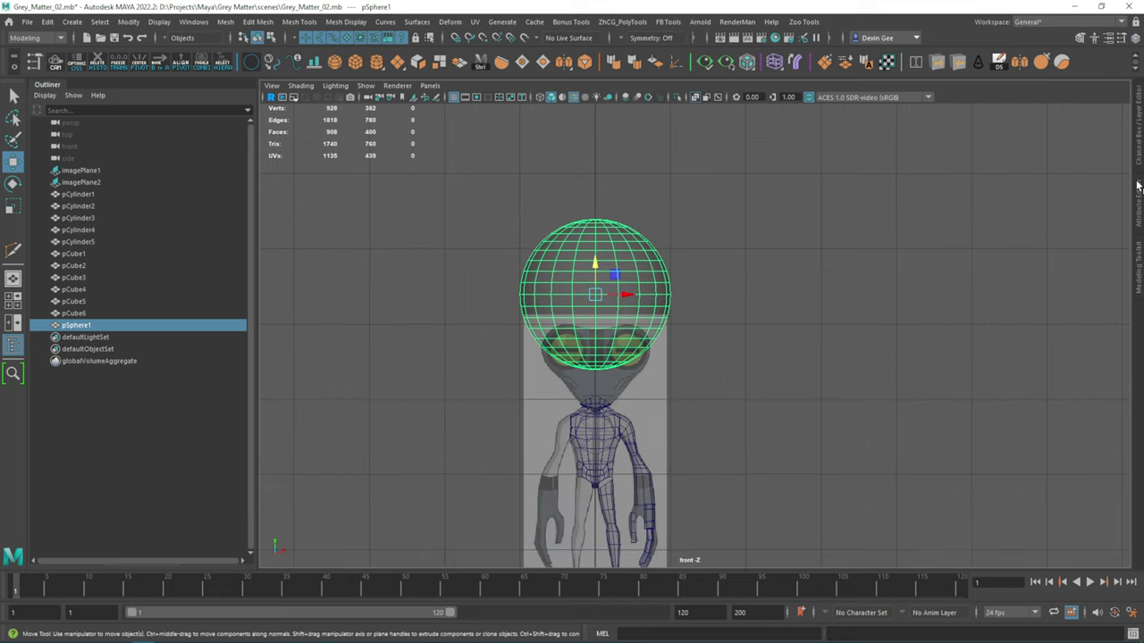
- Set the sphere's Subdivisions Axis and Height to 10
{"action": "left_click", "coordinate": [1137, 208]}
{"action": "left_click", "coordinate": [993, 106]}
{"action": "left_click", "coordinate": [976, 198]}
{"action": "type", "text": "10"}
{"action": "key", "text": "Return"}
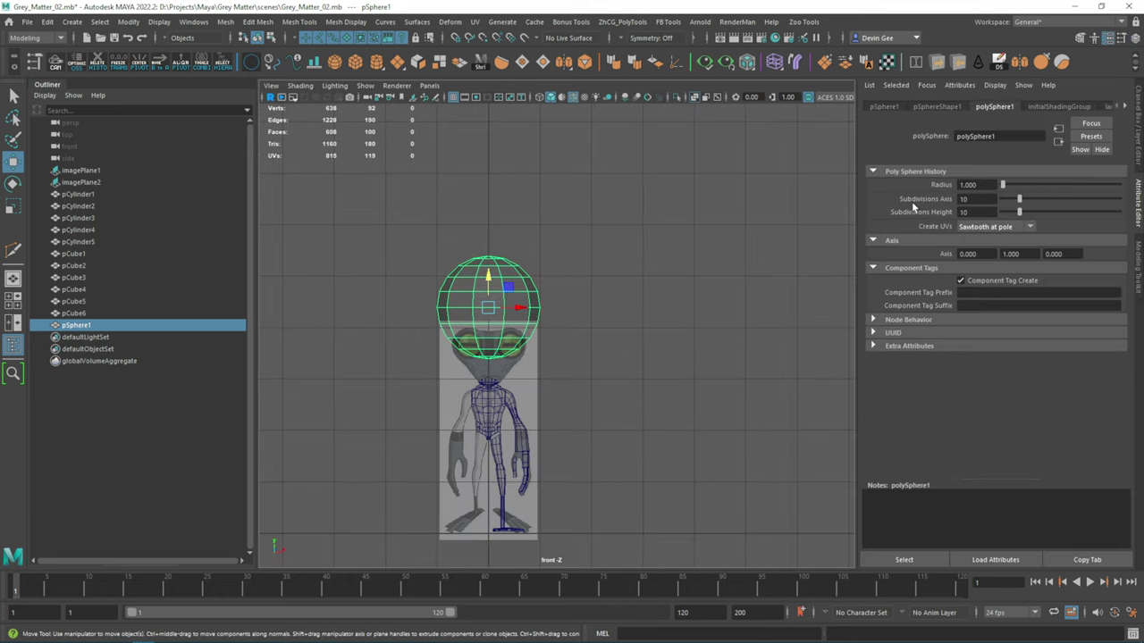
{"action": "scroll", "coordinate": [573, 367], "scroll_direction": "up", "scroll_amount": 2}
{"action": "left_click", "coordinate": [962, 281]}
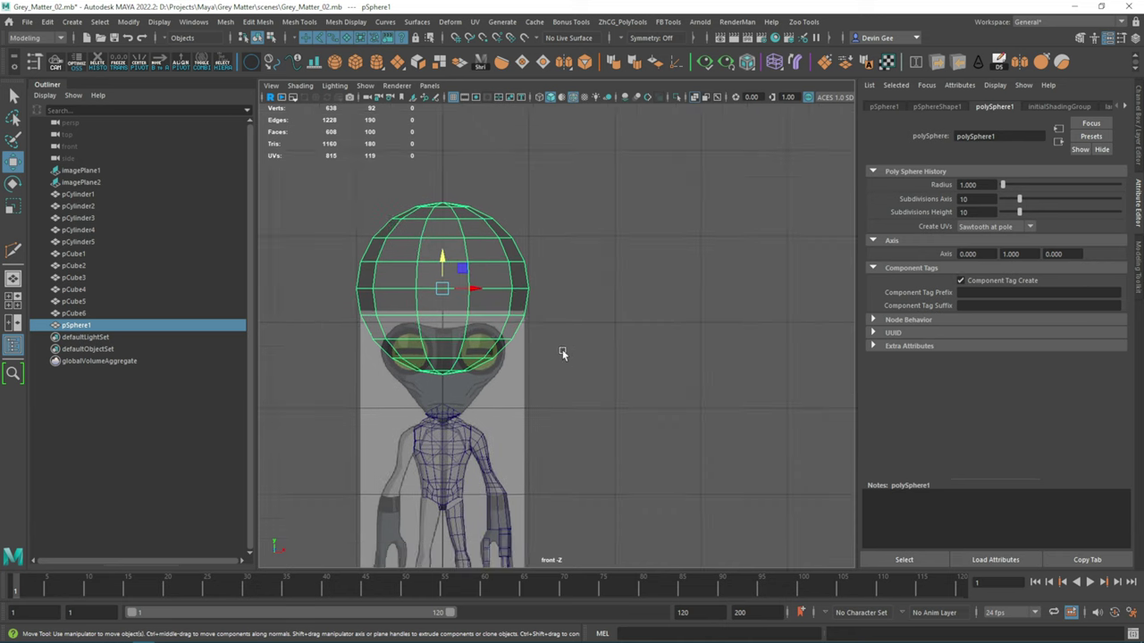
{"action": "scroll", "coordinate": [562, 349], "scroll_direction": "up", "scroll_amount": 2}
{"action": "left_click", "coordinate": [567, 316]}
{"action": "left_click", "coordinate": [465, 322]}
- Rotate the sphere 90° so its pole faces front, then scale and move it onto the right eye
{"action": "key", "text": "e"}
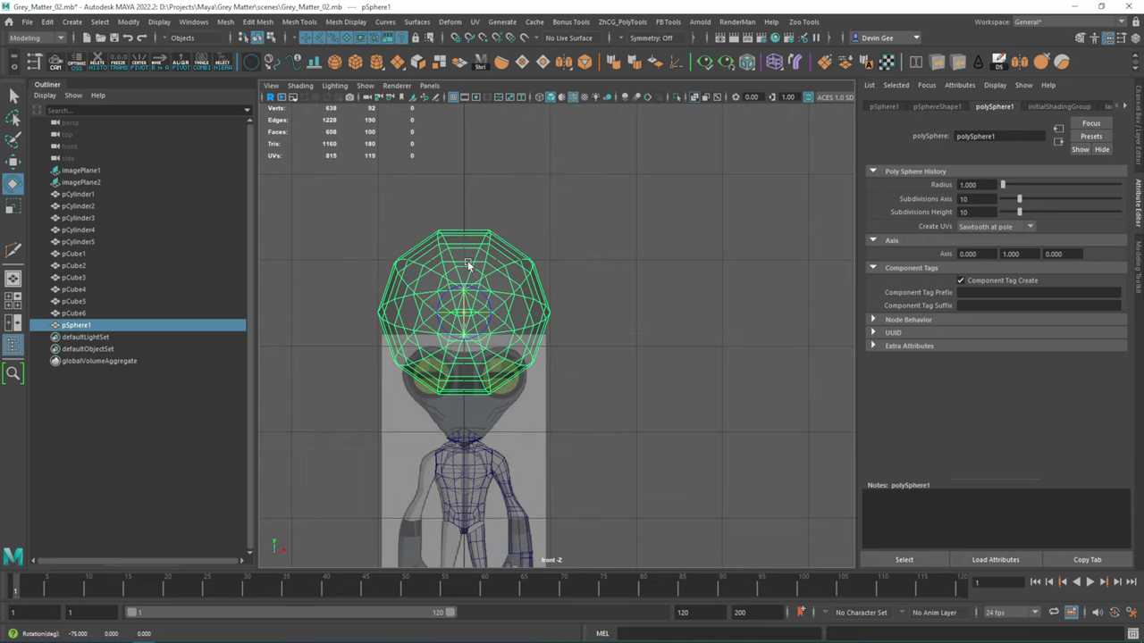
{"action": "left_click_drag", "start_coordinate": [467, 263], "coordinate": [485, 318]}
{"action": "key", "text": "w"}
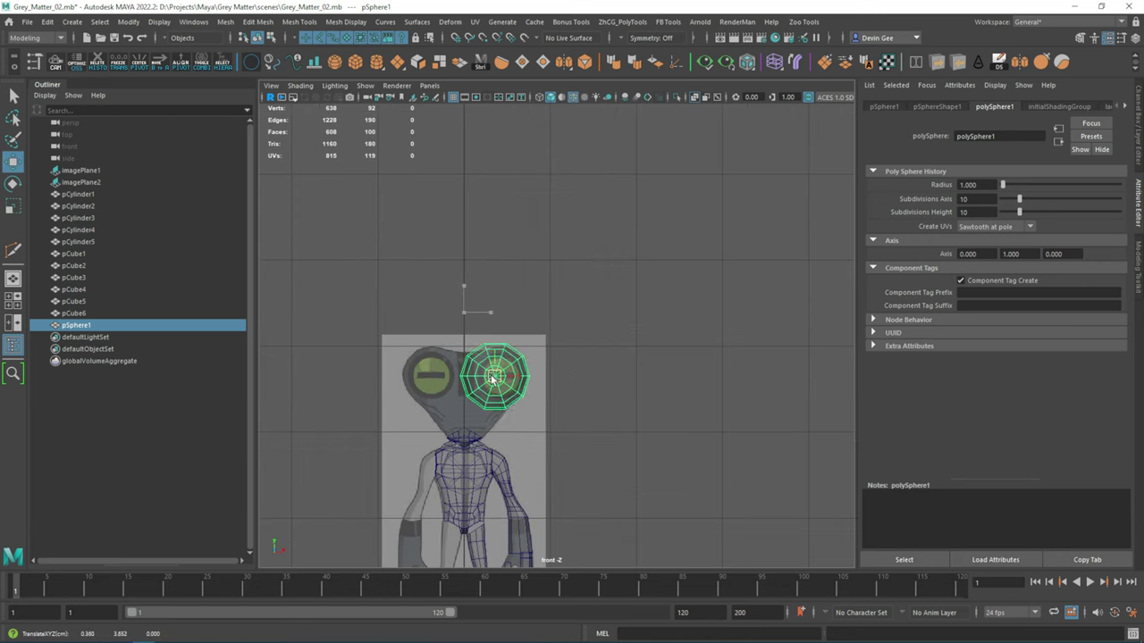
{"action": "scroll", "coordinate": [527, 321], "scroll_direction": "up", "scroll_amount": 4}
{"action": "key", "text": "r"}
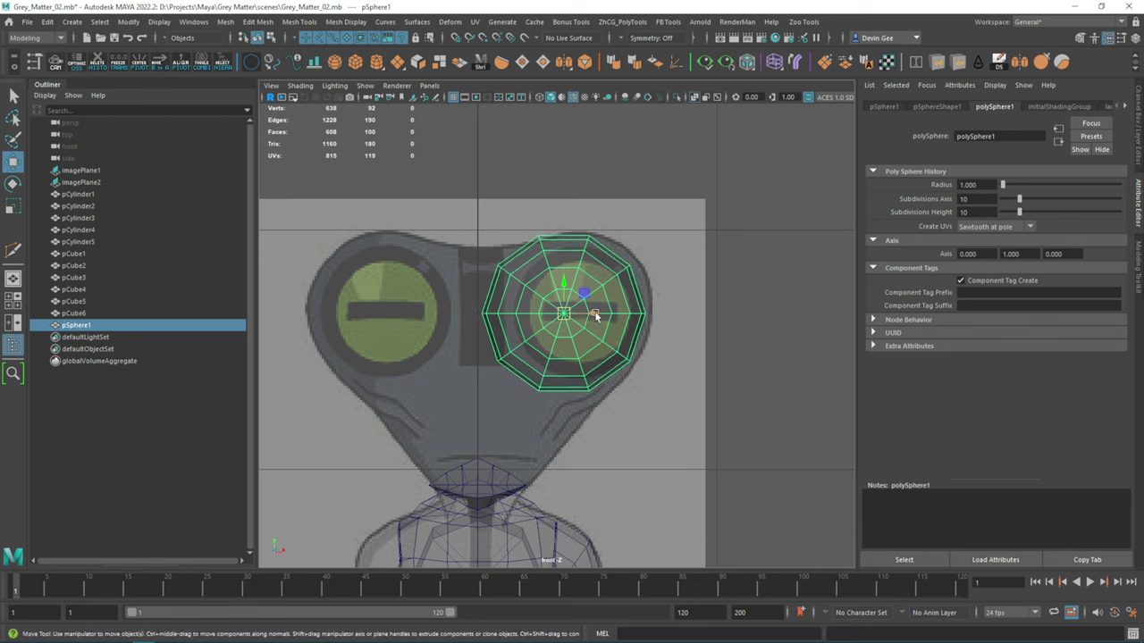
{"action": "left_click_drag", "start_coordinate": [596, 315], "coordinate": [612, 316]}
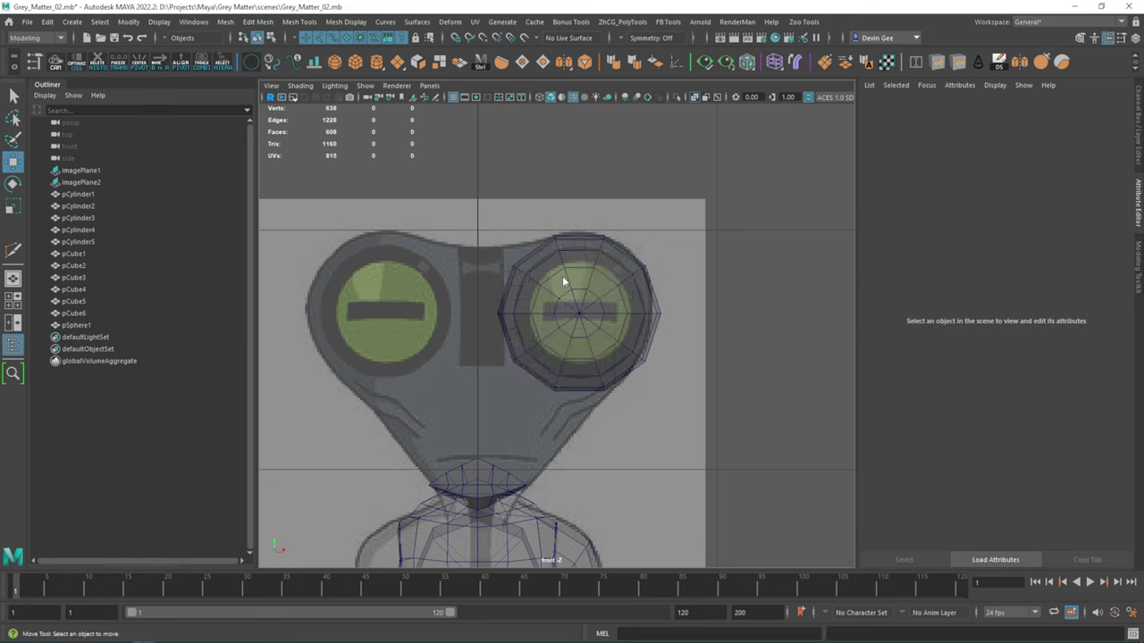
- Check the eye sphere's fit in the side and perspective views, then duplicate it with Ctrl+D
{"action": "key", "text": "e"}
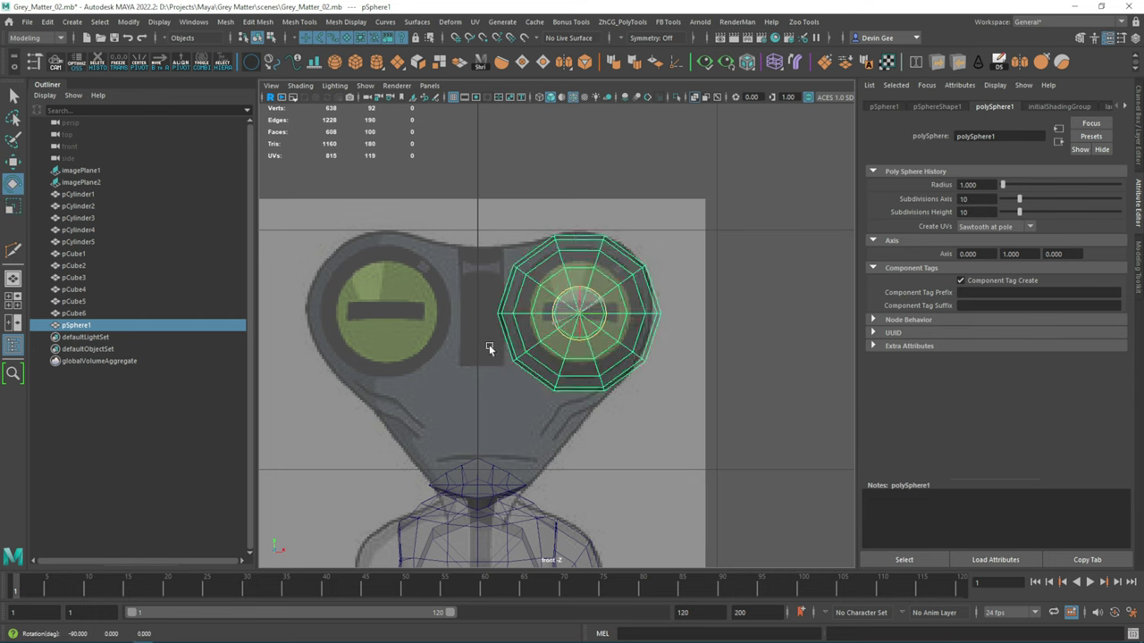
{"action": "key", "text": "space"}
{"action": "key", "text": "space"}
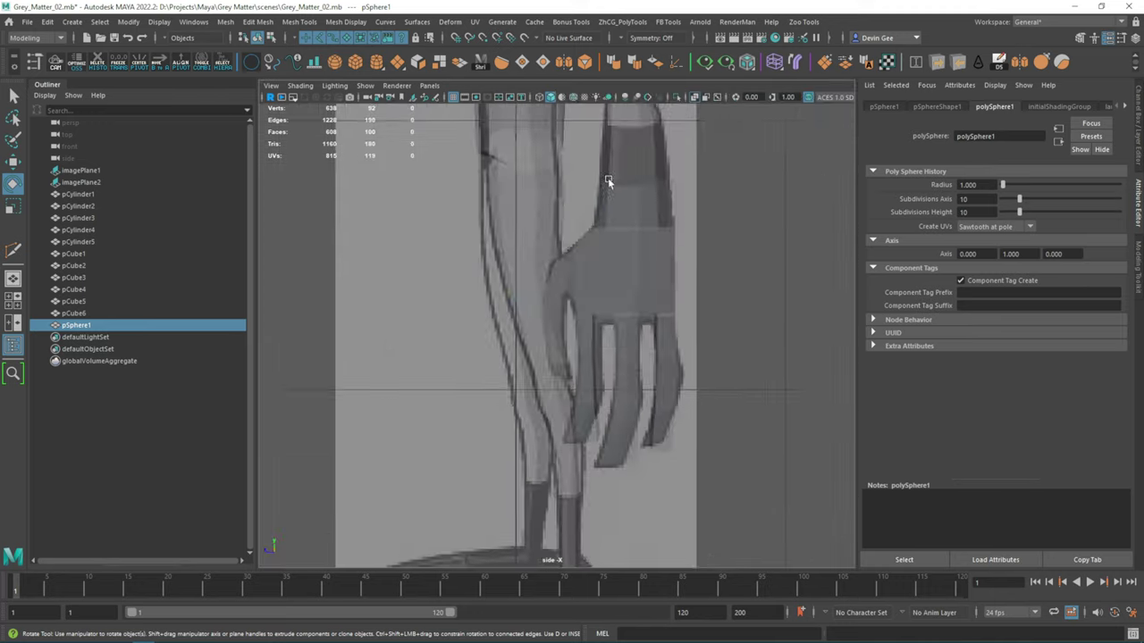
{"action": "key", "text": "f"}
{"action": "key", "text": "w"}
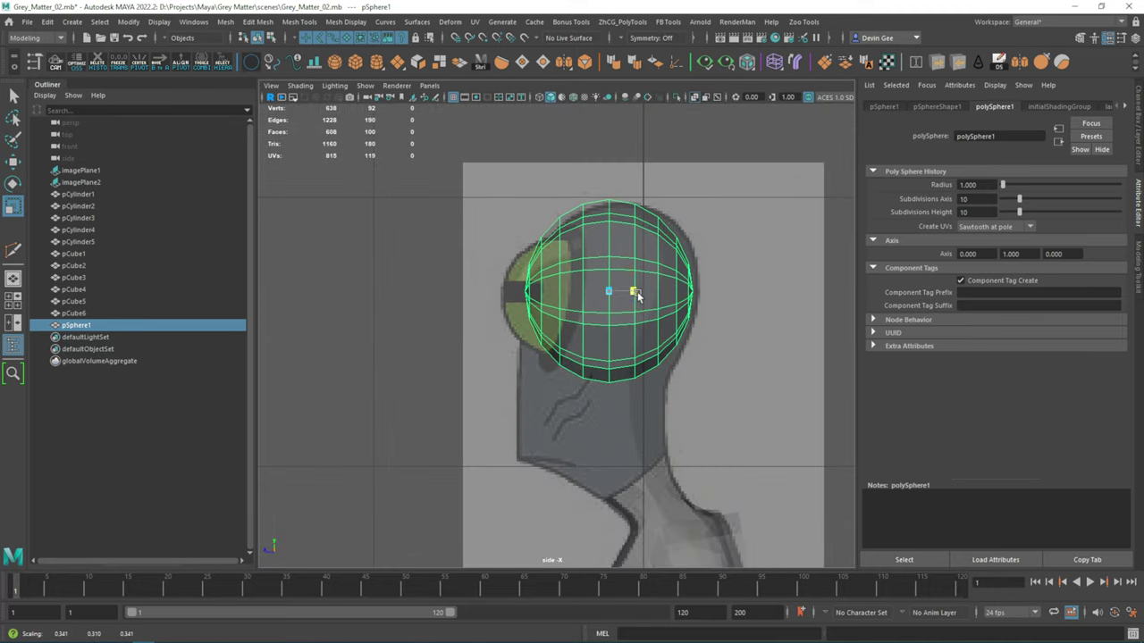
{"action": "key", "text": "space"}
{"action": "key", "text": "space"}
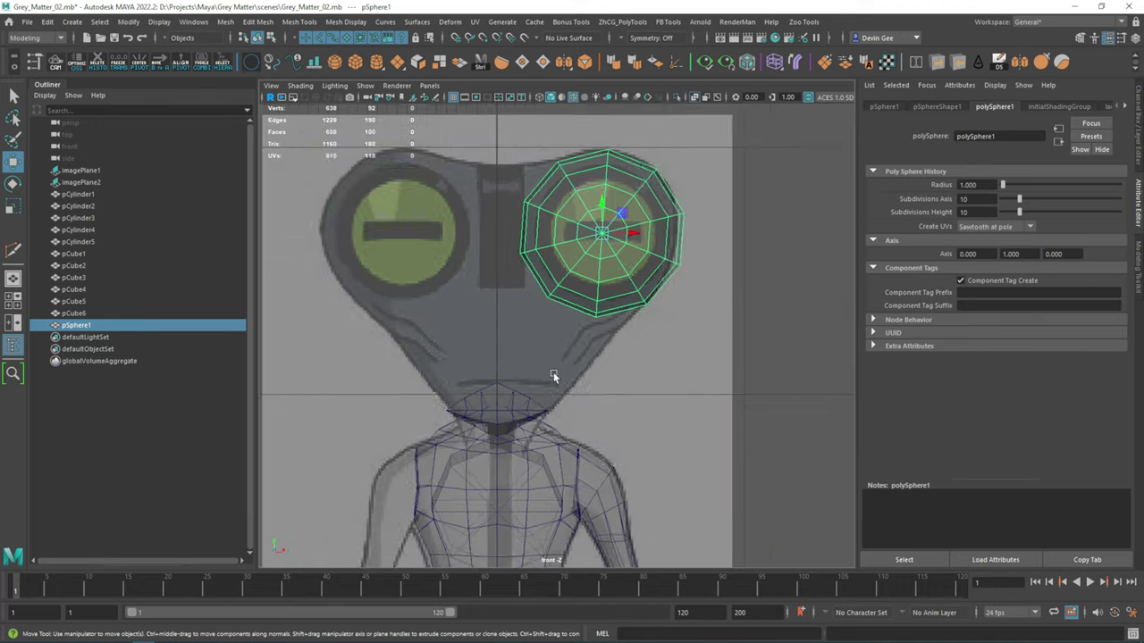
{"action": "scroll", "coordinate": [617, 289], "scroll_direction": "up", "scroll_amount": 2}
{"action": "scroll", "coordinate": [603, 264], "scroll_direction": "up", "scroll_amount": 1}
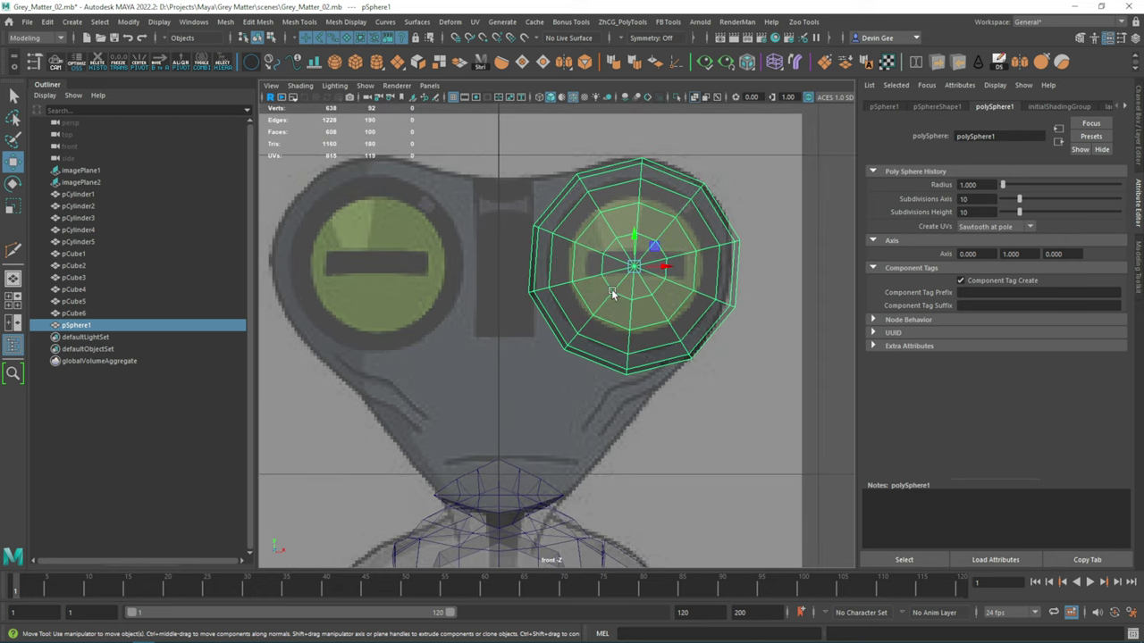
{"action": "key", "text": "space"}
{"action": "key", "text": "space"}
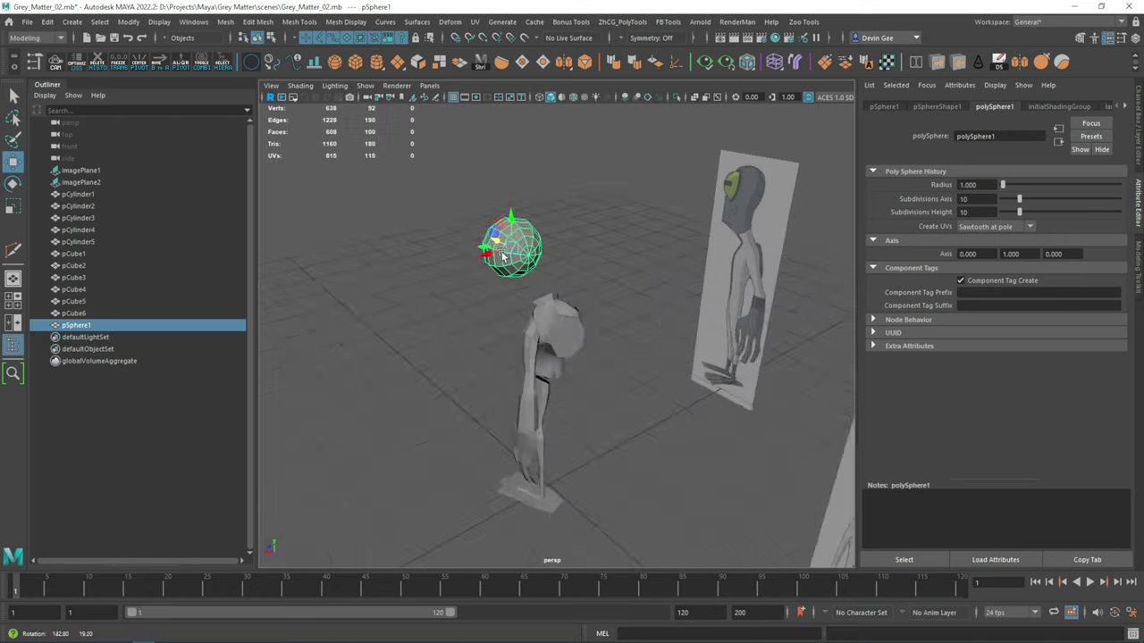
{"action": "key", "text": "f"}
{"action": "mouse_move", "coordinate": [644, 420]}
{"action": "left_mouse_down", "text": "alt"}
{"action": "mouse_move", "coordinate": [623, 405]}
{"action": "mouse_move", "coordinate": [735, 376]}
{"action": "left_mouse_up", "text": "alt"}
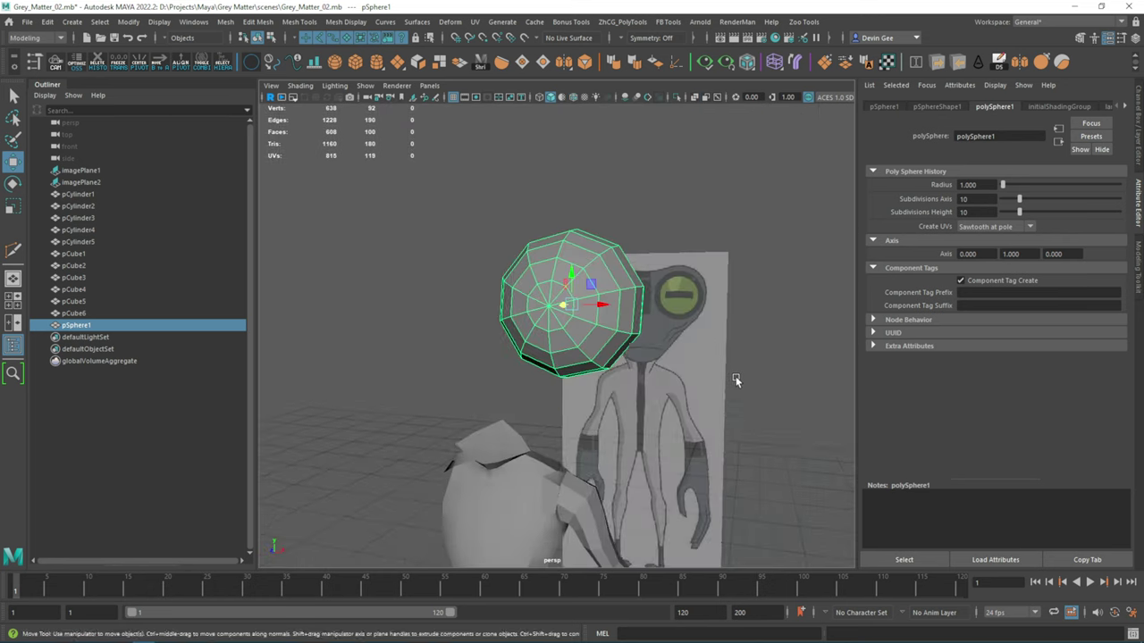
{"action": "key", "text": "space"}
{"action": "key", "text": "ctrl+d"}
- Move and scale the duplicate sphere over the other eye
{"action": "middle_click_drag", "start_coordinate": [500, 403], "coordinate": [411, 442]}
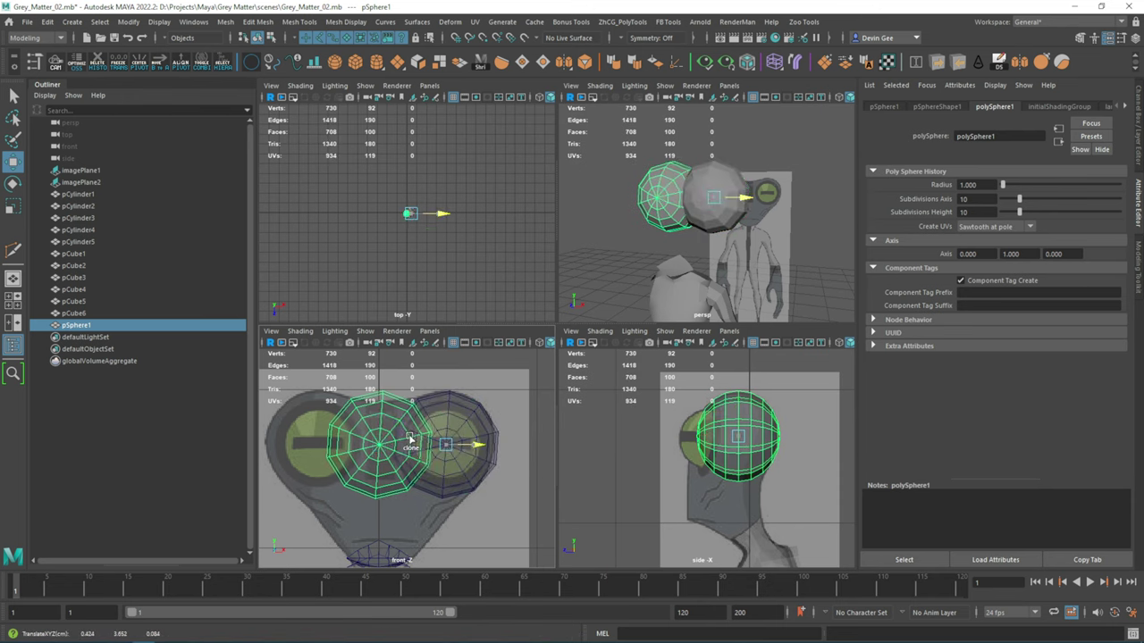
{"action": "key", "text": "e"}
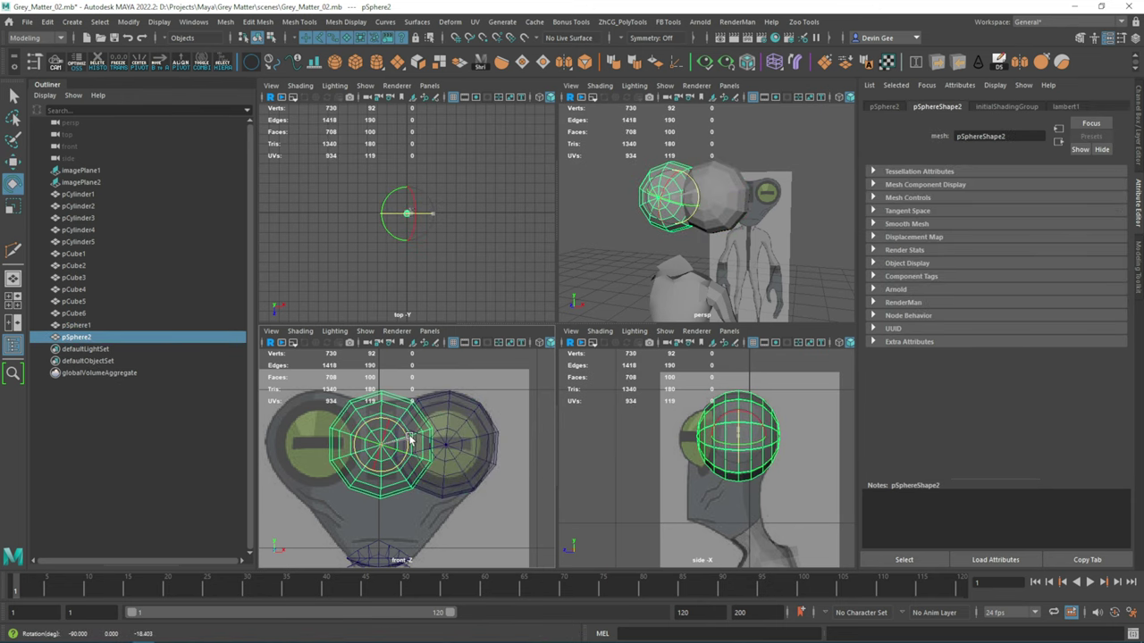
{"action": "key", "text": "space"}
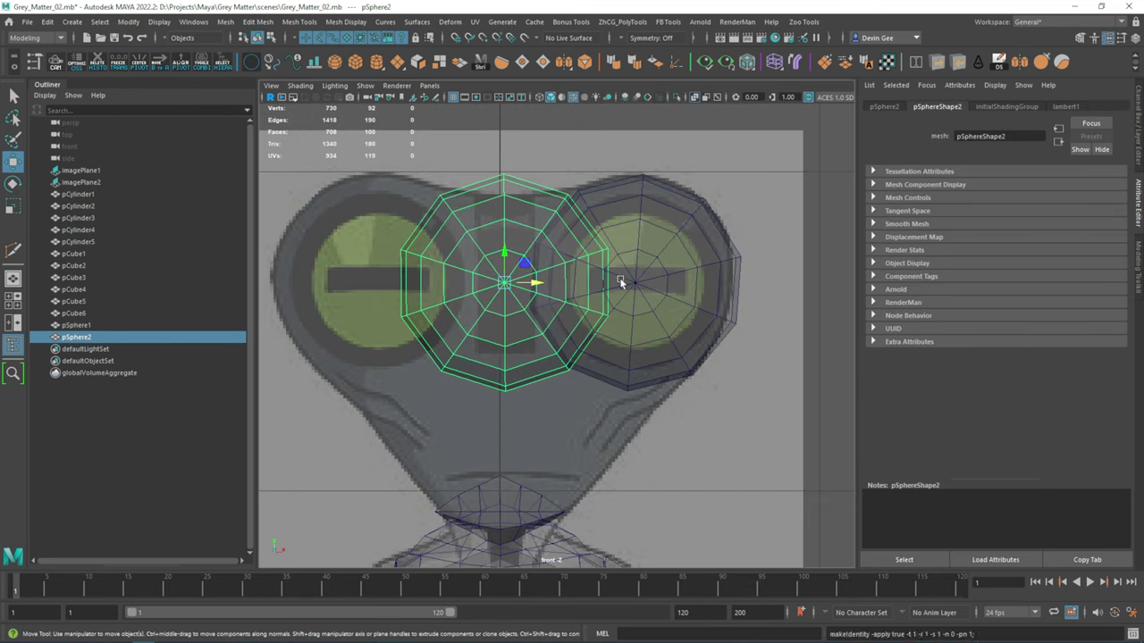
{"action": "scroll", "coordinate": [621, 283], "scroll_direction": "up", "scroll_amount": 1}
{"action": "key", "text": "r"}
{"action": "mouse_move", "coordinate": [509, 255]}
{"action": "left_mouse_down"}
{"action": "mouse_move", "coordinate": [555, 256]}
{"action": "mouse_move", "coordinate": [505, 324]}
{"action": "left_mouse_up"}
{"action": "key", "text": "w"}
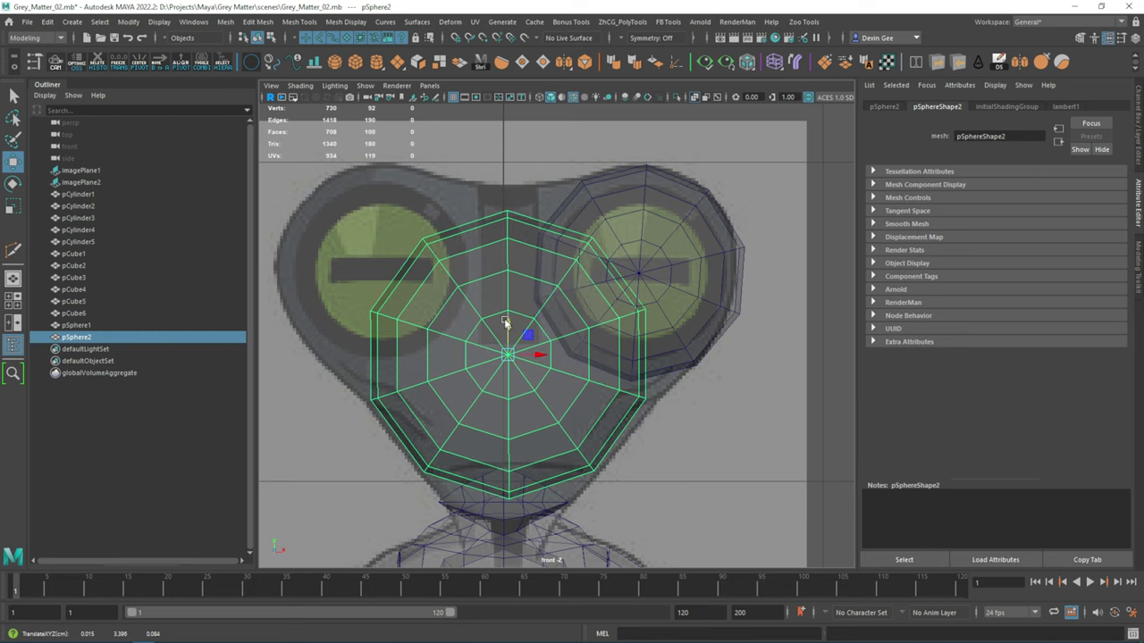
{"action": "middle_click_drag", "start_coordinate": [504, 324], "coordinate": [710, 127], "text": "alt"}
- Apply a lattice with 3×3×2 divisions to the head sphere
{"action": "left_click", "coordinate": [451, 22]}
{"action": "left_click", "coordinate": [582, 131]}
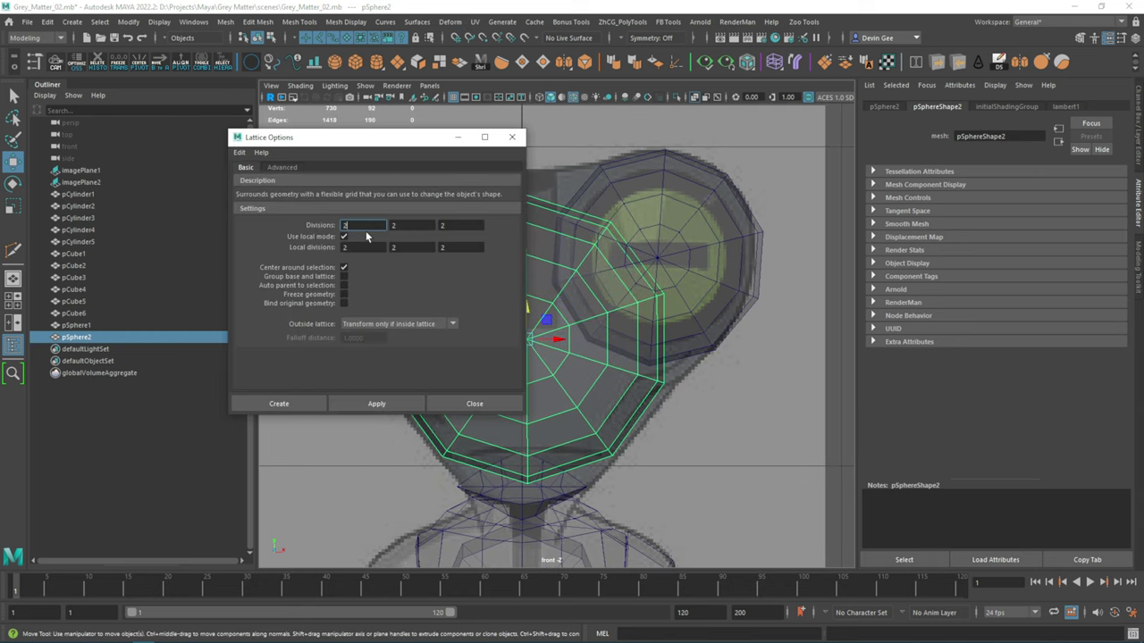
{"action": "left_click", "coordinate": [366, 405]}
{"action": "left_click_drag", "start_coordinate": [376, 137], "coordinate": [911, 160]}
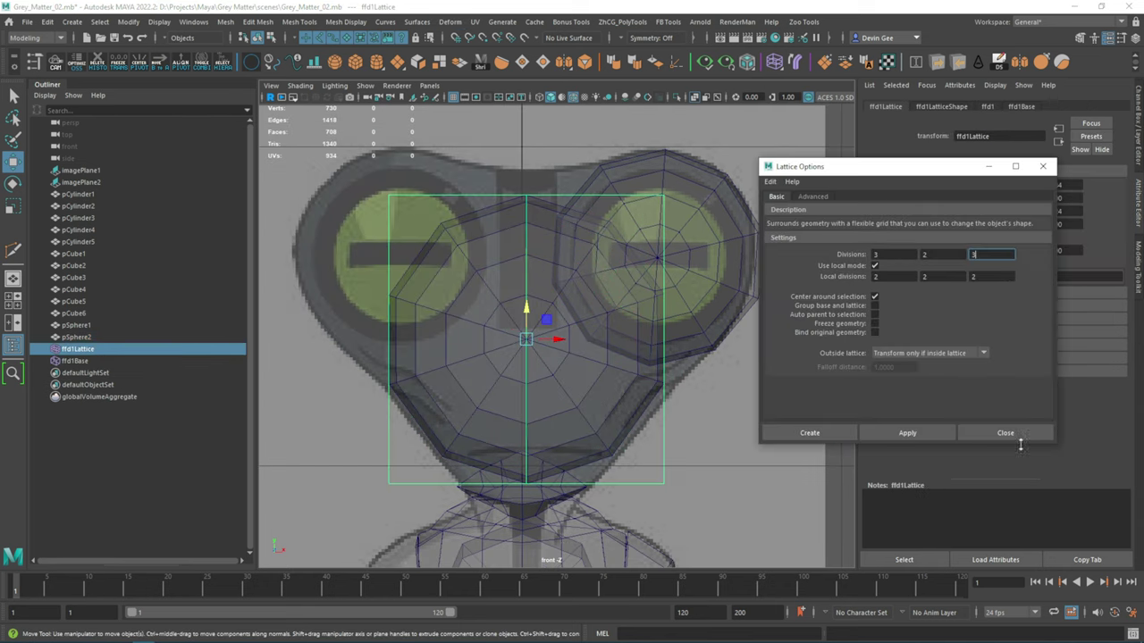
{"action": "left_click", "coordinate": [1011, 428]}
{"action": "key", "text": "ctrl+z"}
{"action": "left_click", "coordinate": [451, 21]}
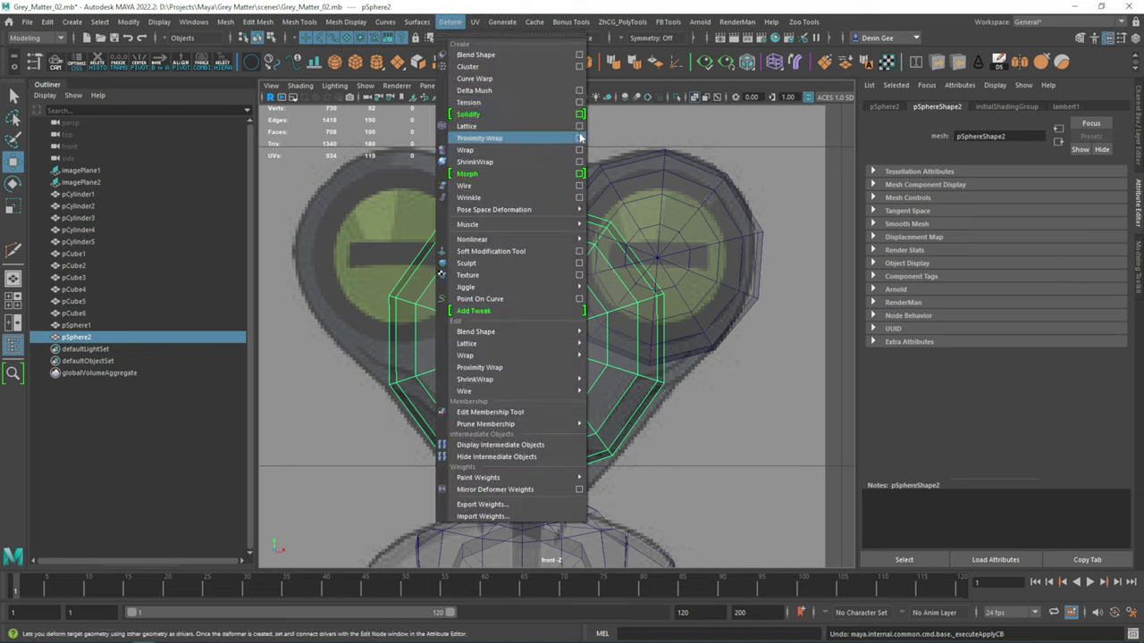
{"action": "left_click", "coordinate": [582, 139]}
{"action": "left_click", "coordinate": [922, 435]}
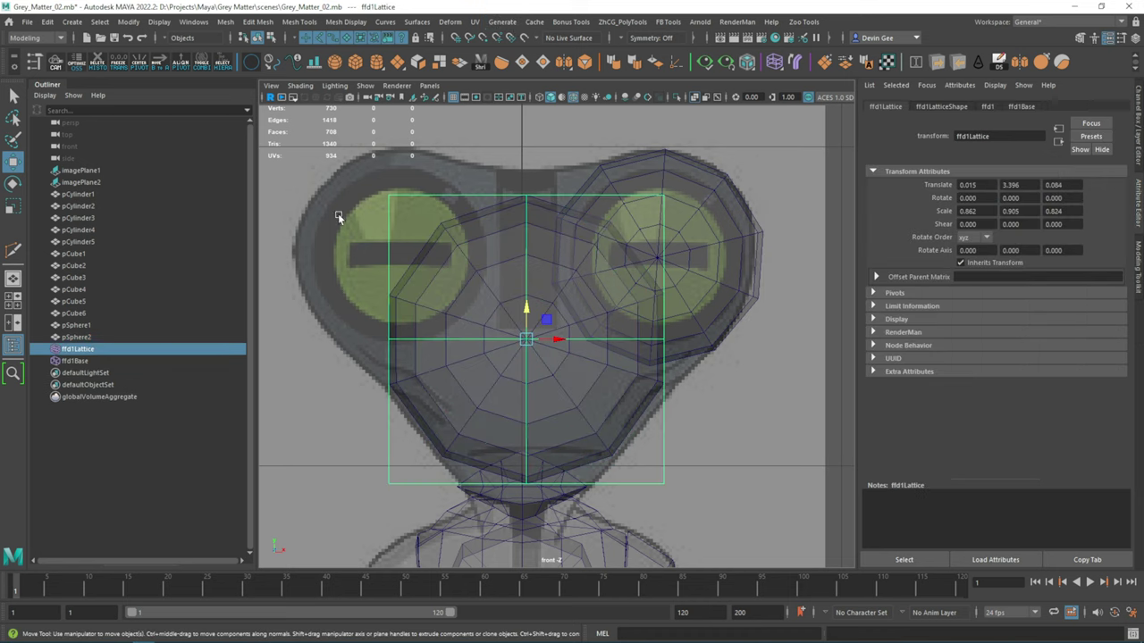
- In the front view, raise the top lattice points to widen the top of the head
{"action": "right_click_drag", "start_coordinate": [777, 357], "coordinate": [766, 301]}
{"action": "left_click", "coordinate": [539, 361]}
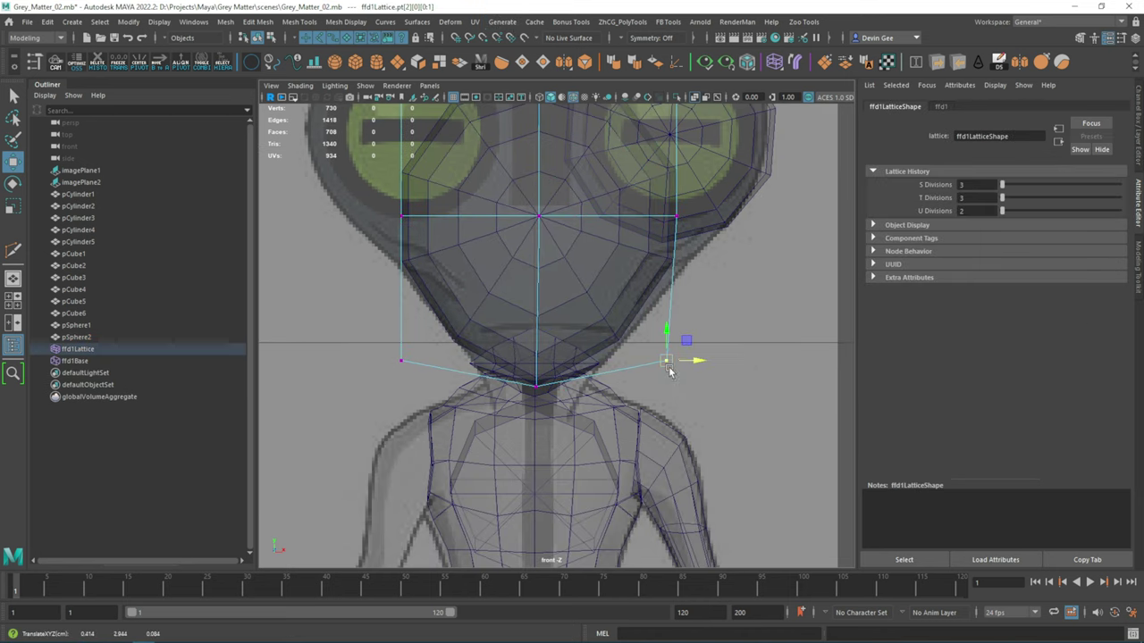
{"action": "middle_click_drag", "start_coordinate": [653, 382], "coordinate": [566, 505], "text": "alt"}
{"action": "left_click_drag", "start_coordinate": [559, 313], "coordinate": [622, 371]}
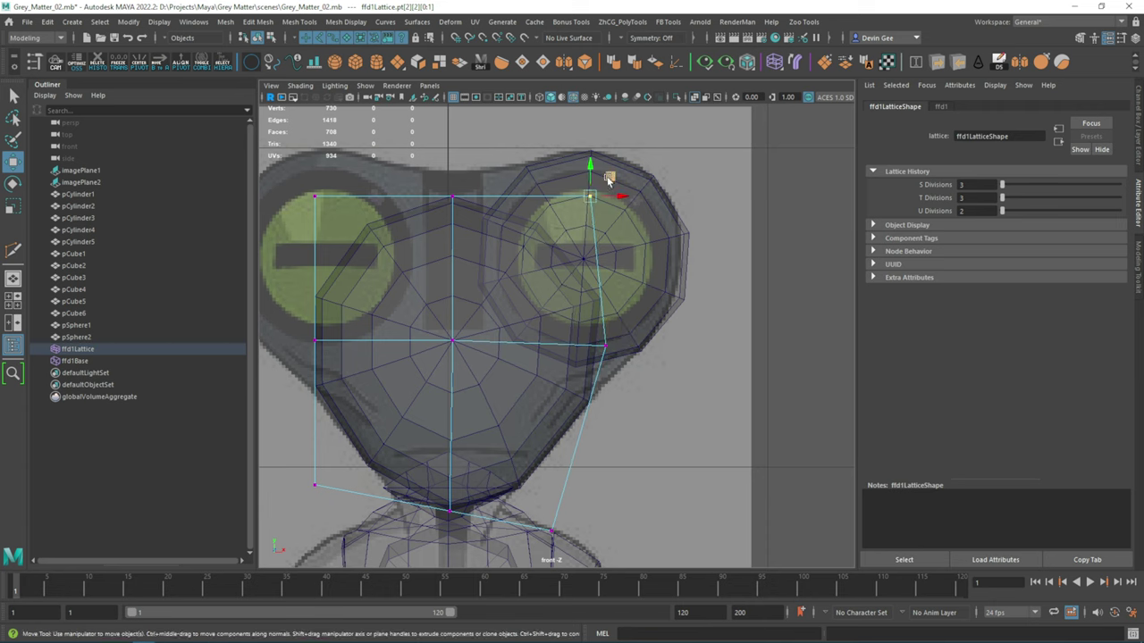
{"action": "left_click_drag", "start_coordinate": [607, 178], "coordinate": [616, 95]}
{"action": "middle_click_drag", "start_coordinate": [588, 168], "coordinate": [631, 282], "text": "alt"}
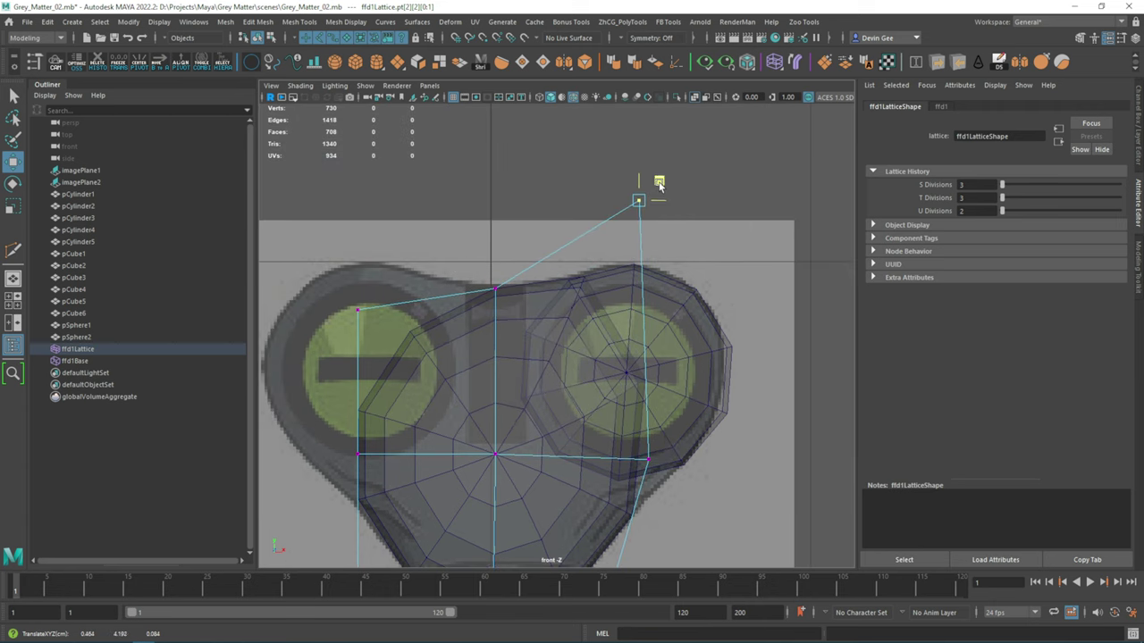
{"action": "scroll", "coordinate": [658, 185], "scroll_direction": "down", "scroll_amount": 3}
- In the side view, pull the bottom lattice points inward to narrow the chin
{"action": "key", "text": "space"}
{"action": "key", "text": "space"}
{"action": "left_click_drag", "start_coordinate": [645, 302], "coordinate": [674, 361]}
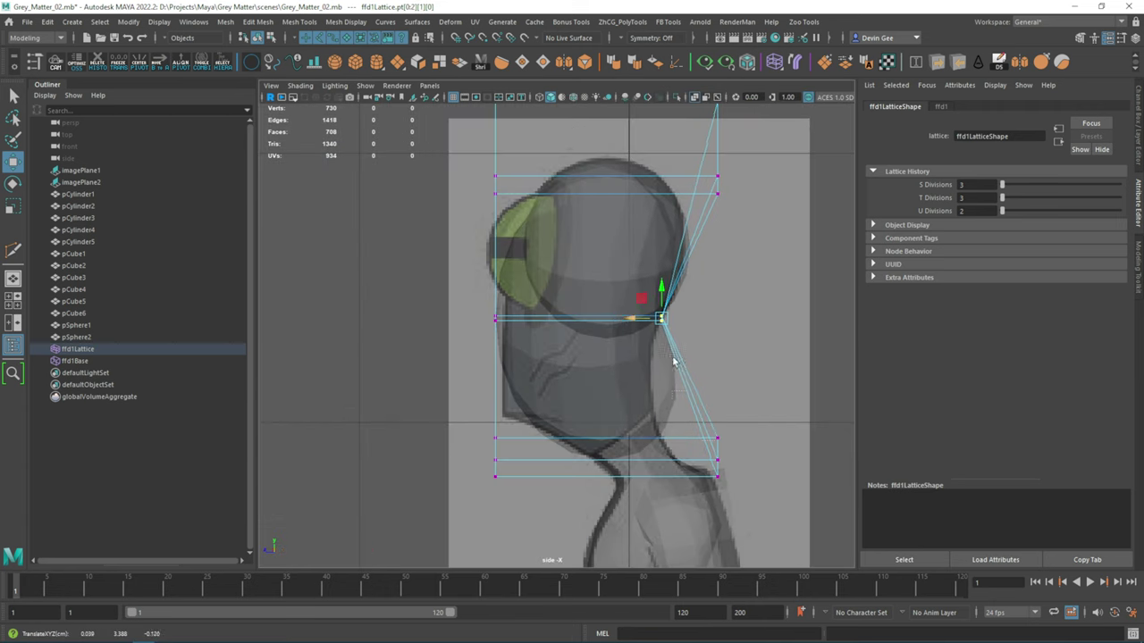
{"action": "middle_click_drag", "start_coordinate": [674, 361], "coordinate": [685, 315], "text": "alt"}
{"action": "left_click_drag", "start_coordinate": [715, 379], "coordinate": [747, 447]}
{"action": "left_click_drag", "start_coordinate": [702, 411], "coordinate": [658, 411]}
{"action": "scroll", "coordinate": [602, 442], "scroll_direction": "up", "scroll_amount": 1}
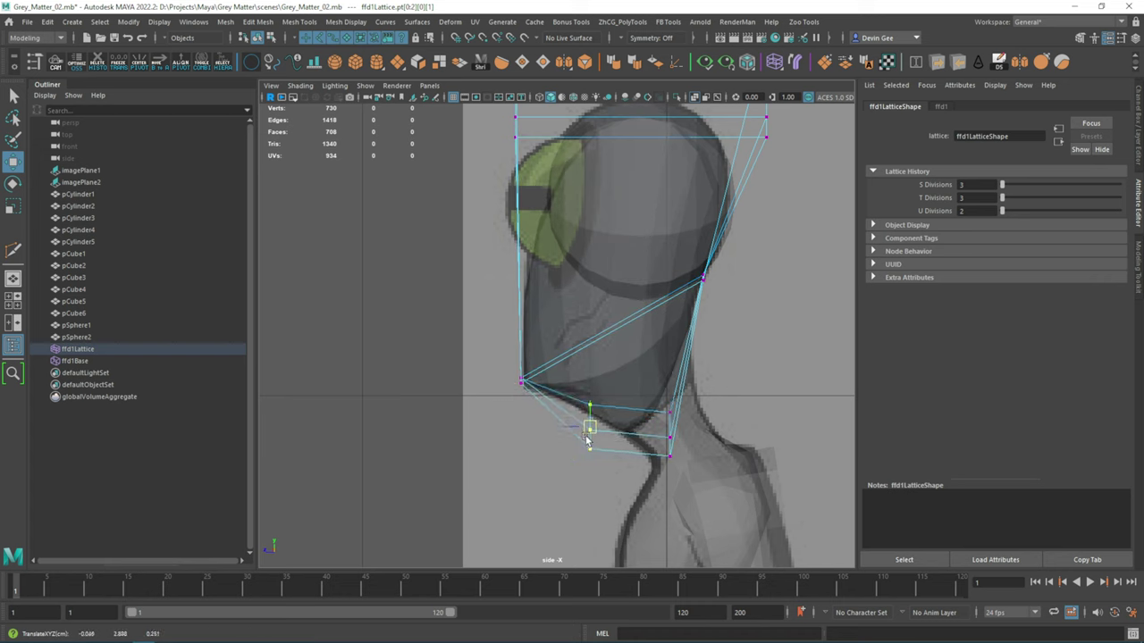
{"action": "key", "text": "ctrl+z"}
{"action": "key", "text": "ctrl+z"}
{"action": "key", "text": "shift+z"}
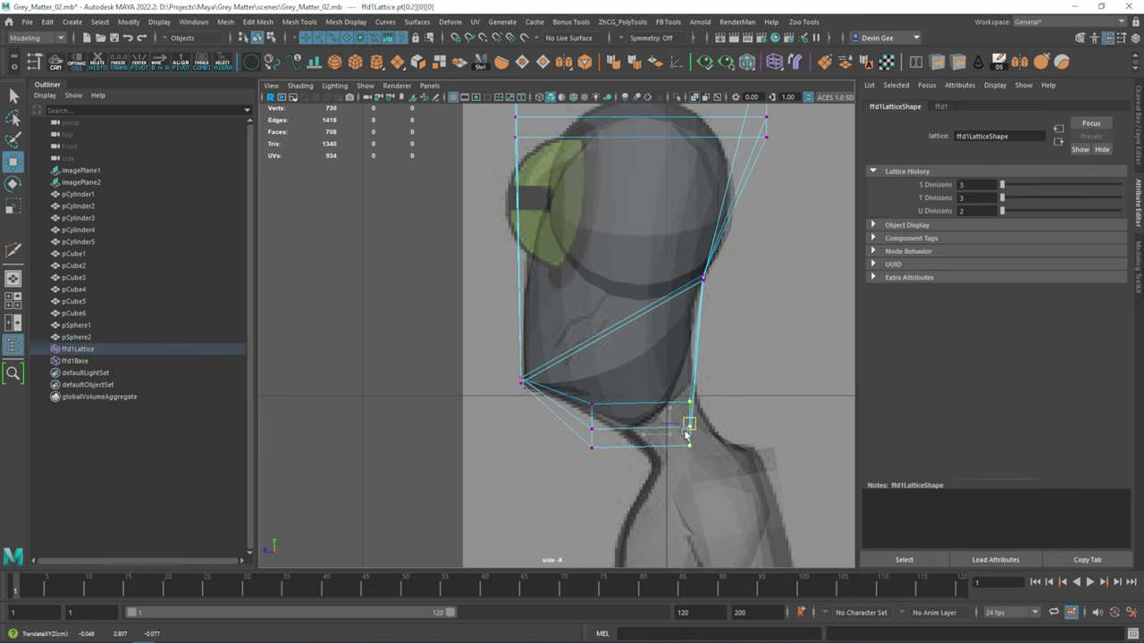
- Adjust the top-right lattice points and check the reshaped head in 3D
{"action": "middle_click_drag", "start_coordinate": [697, 291], "coordinate": [657, 461], "text": "alt"}
{"action": "left_click_drag", "start_coordinate": [706, 187], "coordinate": [749, 330]}
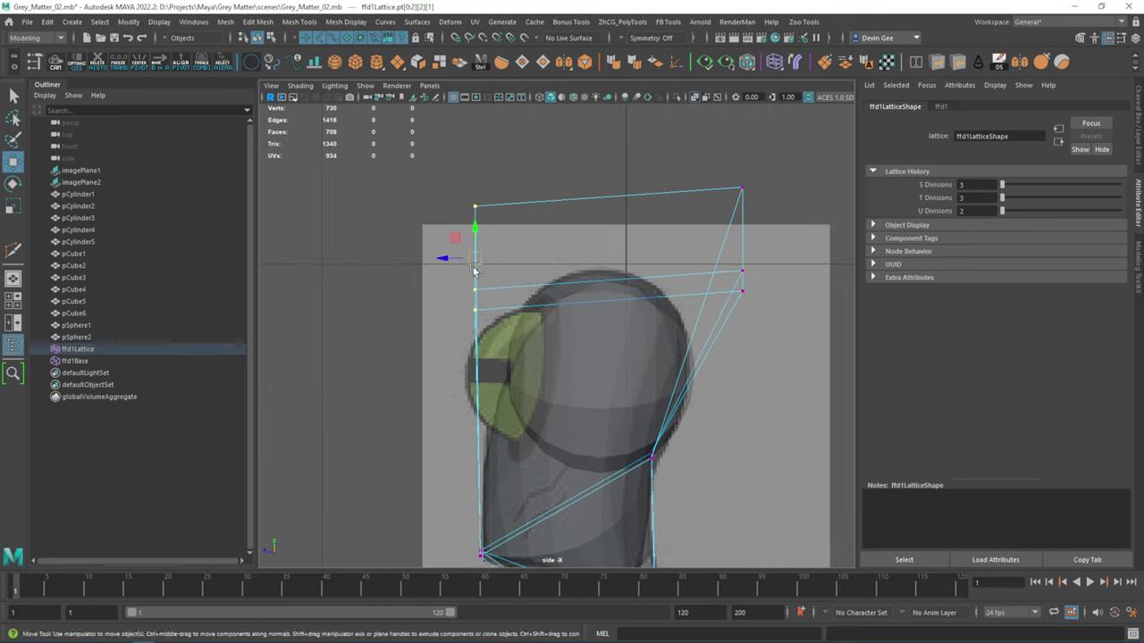
{"action": "left_click_drag", "start_coordinate": [597, 376], "coordinate": [717, 305], "text": "alt"}
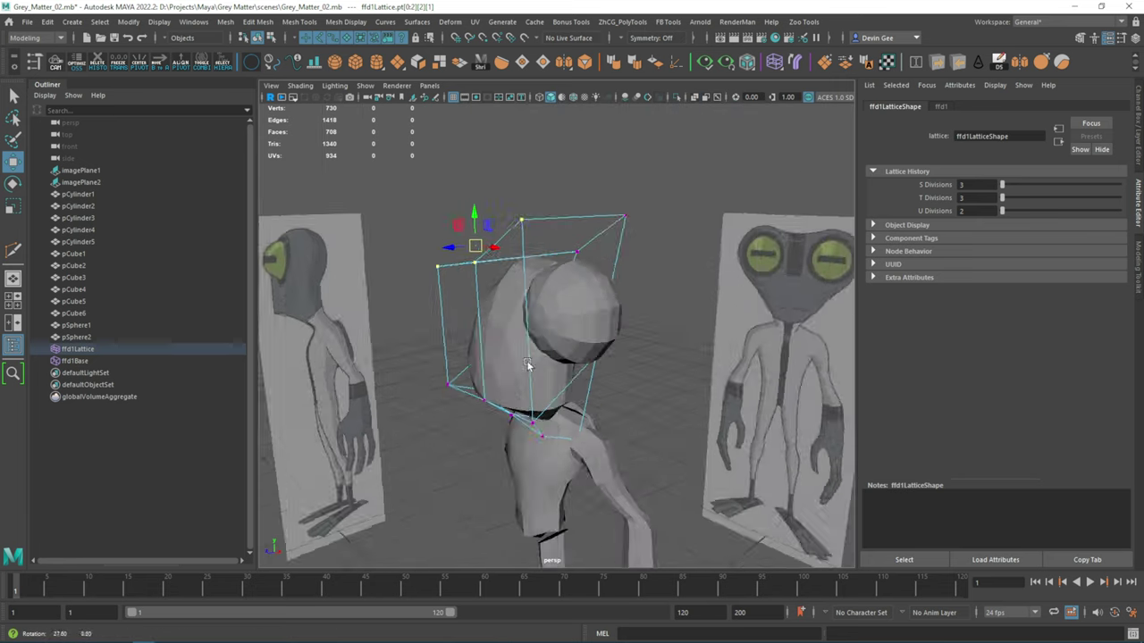
{"action": "left_click", "coordinate": [717, 305]}
{"action": "left_click", "coordinate": [76, 337]}
- Bake the lattice into the head and delete the left half of its faces
{"action": "left_click", "coordinate": [76, 61]}
{"action": "key", "text": "space"}
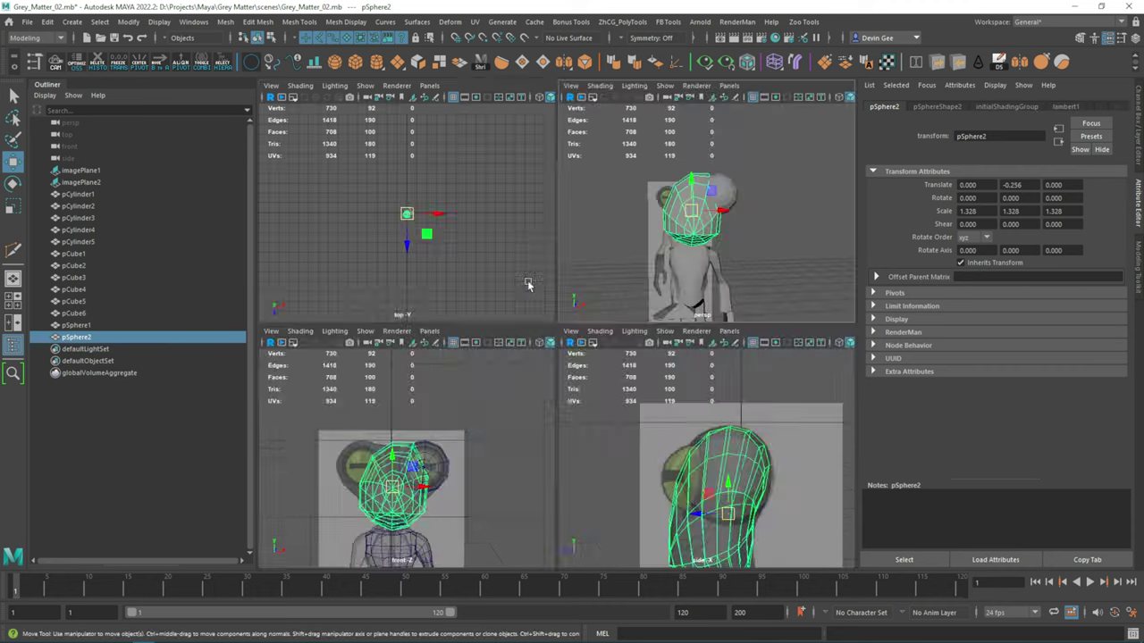
{"action": "key", "text": "space"}
{"action": "left_click_drag", "start_coordinate": [429, 155], "coordinate": [618, 482]}
{"action": "key", "text": "Delete"}
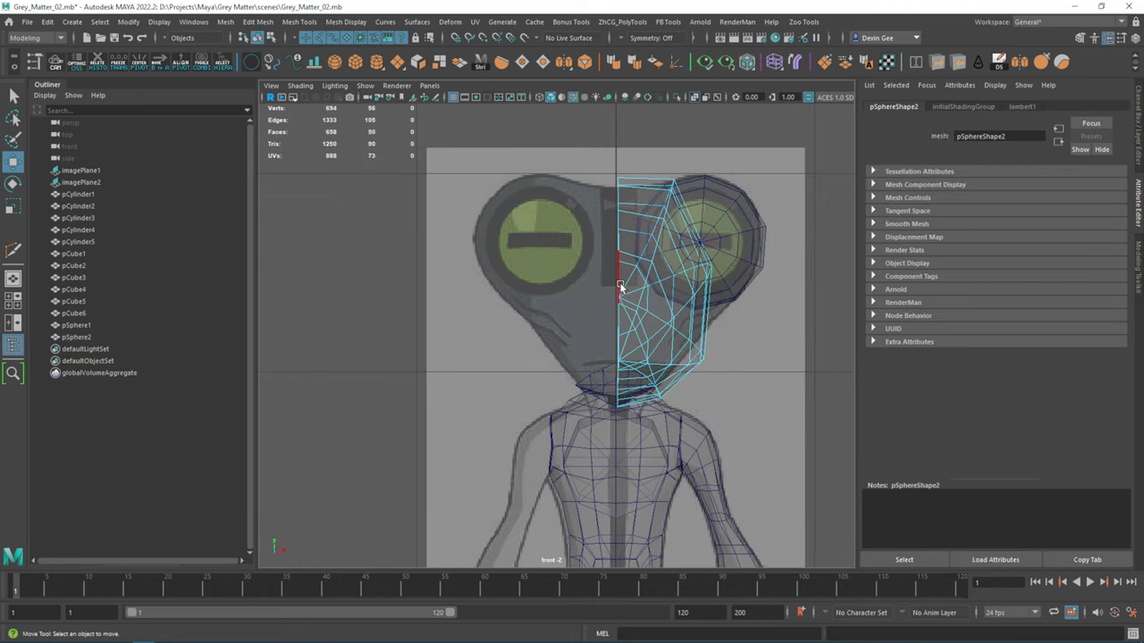
{"action": "key", "text": "F8"}
{"action": "key", "text": "w"}
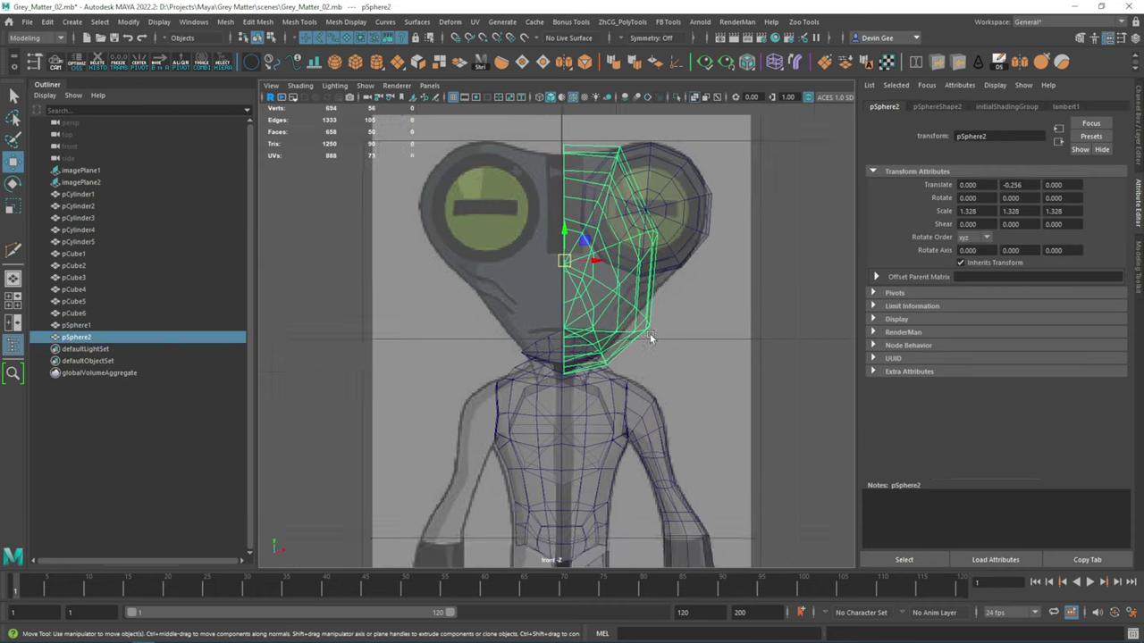
- Combine the half head and the eye sphere into one mesh
{"action": "key", "text": "space"}
{"action": "key", "text": "space"}
{"action": "left_click_drag", "start_coordinate": [750, 268], "coordinate": [618, 263], "text": "alt"}
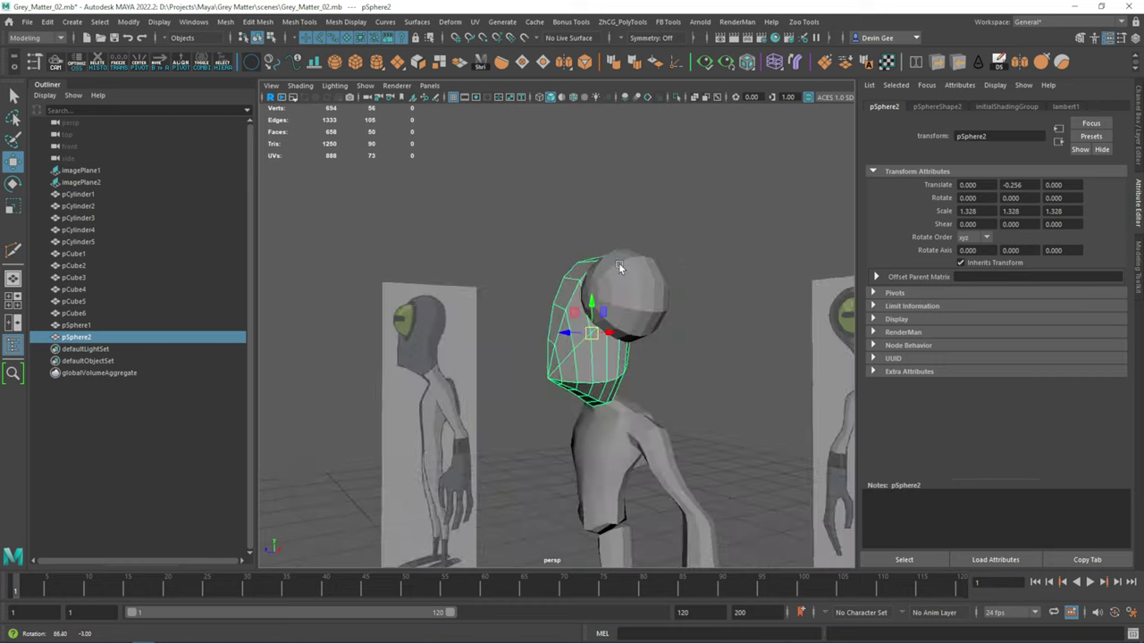
{"action": "key", "text": "f"}
{"action": "right_click_drag", "start_coordinate": [558, 302], "coordinate": [606, 284]}
{"action": "left_click_drag", "start_coordinate": [605, 284], "coordinate": [599, 360], "text": "alt"}
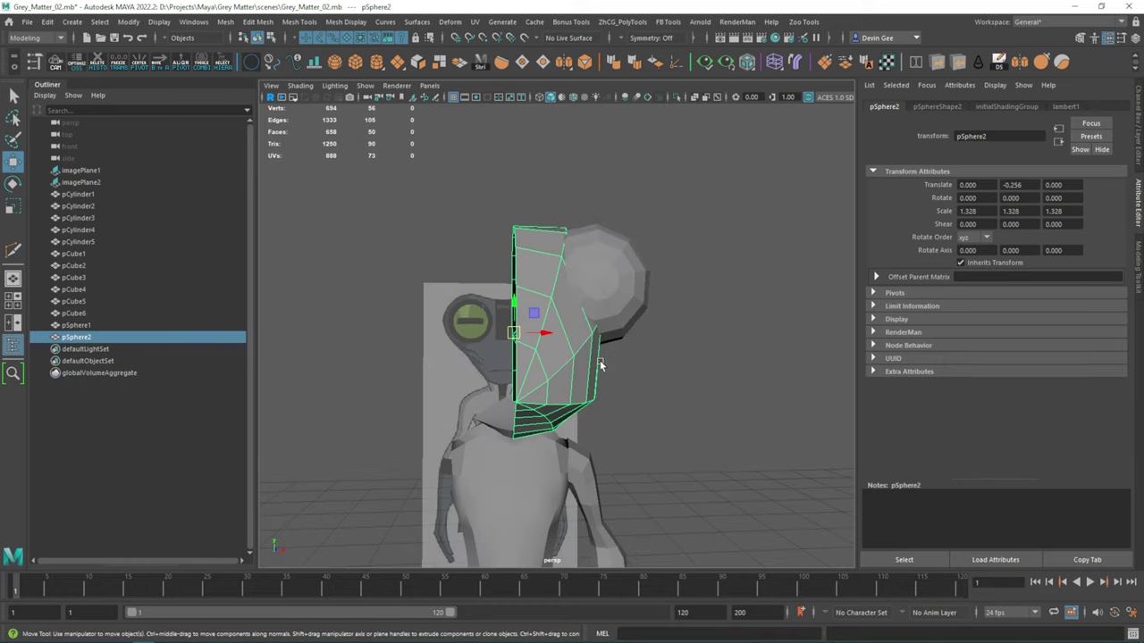
{"action": "left_click", "coordinate": [599, 358], "text": "shift"}
{"action": "left_click", "coordinate": [225, 22]}
{"action": "mouse_move", "coordinate": [257, 22]}
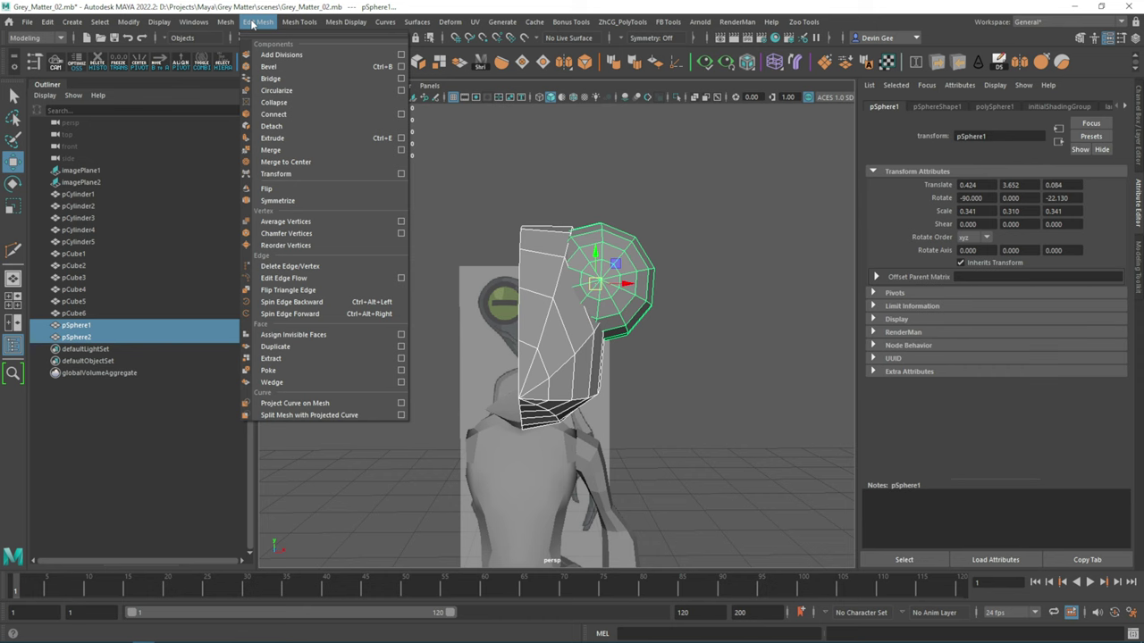
{"action": "left_click", "coordinate": [263, 66]}
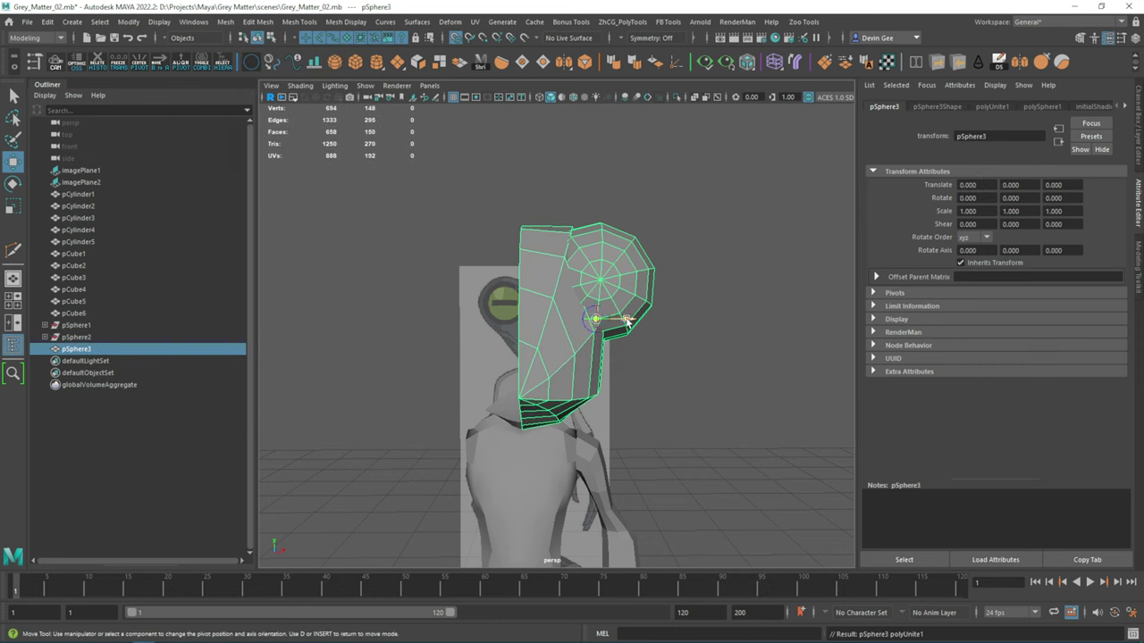
- Freeze the combined head's transforms and merge the vertices along the centre seam
{"action": "left_click_drag", "start_coordinate": [536, 325], "coordinate": [572, 295], "text": "alt"}
{"action": "left_click", "coordinate": [572, 179]}
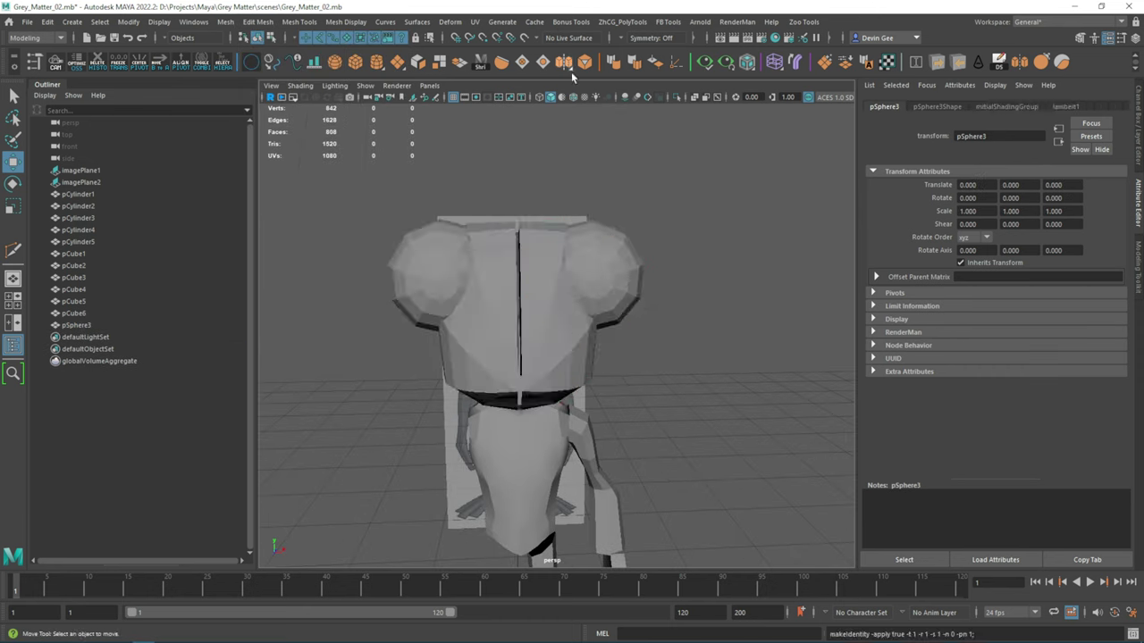
{"action": "left_click_drag", "start_coordinate": [572, 179], "coordinate": [568, 236], "text": "alt"}
{"action": "key", "text": "space"}
{"action": "key", "text": "space"}
{"action": "left_click", "coordinate": [554, 295]}
{"action": "right_click_drag", "start_coordinate": [574, 250], "coordinate": [574, 205]}
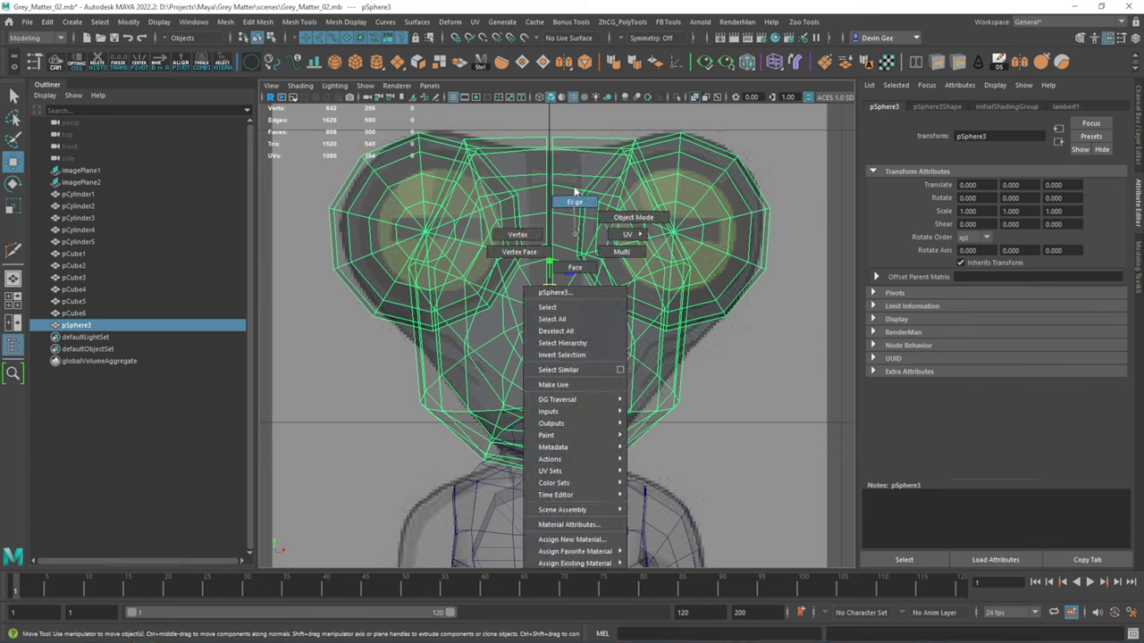
{"action": "left_click", "coordinate": [549, 295]}
{"action": "key", "text": "r"}
{"action": "right_click_drag", "start_coordinate": [552, 404], "coordinate": [585, 309], "text": "ctrl"}
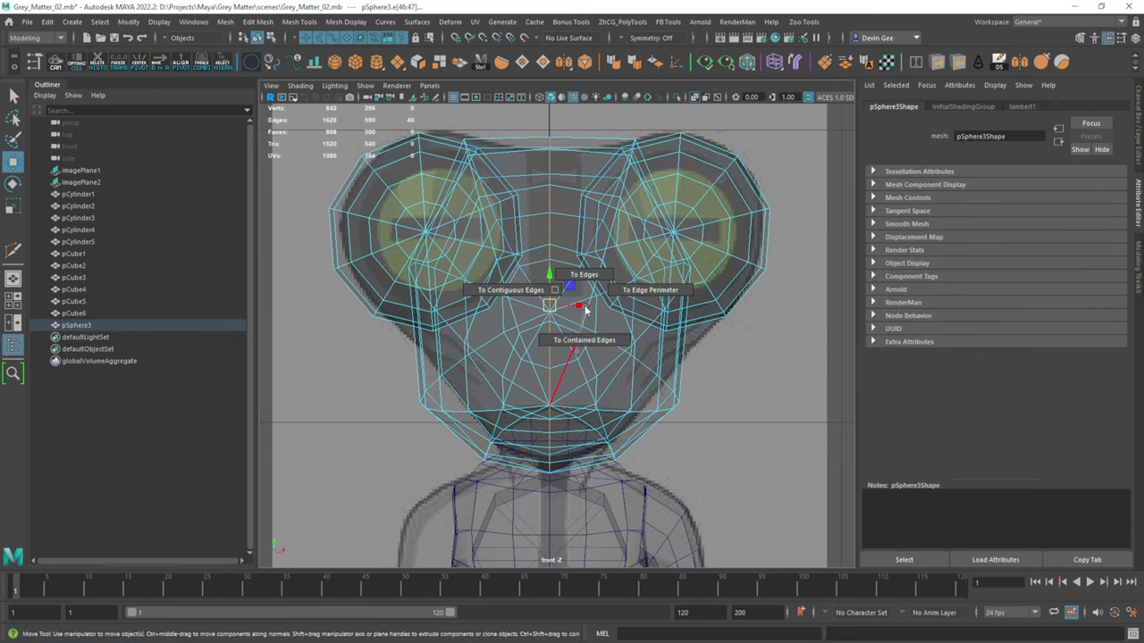
{"action": "right_click_drag", "start_coordinate": [693, 295], "coordinate": [786, 273]}
{"action": "left_click", "coordinate": [921, 374]}
{"action": "left_click", "coordinate": [1028, 375]}
- Scale the head's lower edge loop inward to narrow the jaw, then check it from the side
{"action": "middle_click_drag", "start_coordinate": [536, 375], "coordinate": [554, 326], "text": "alt"}
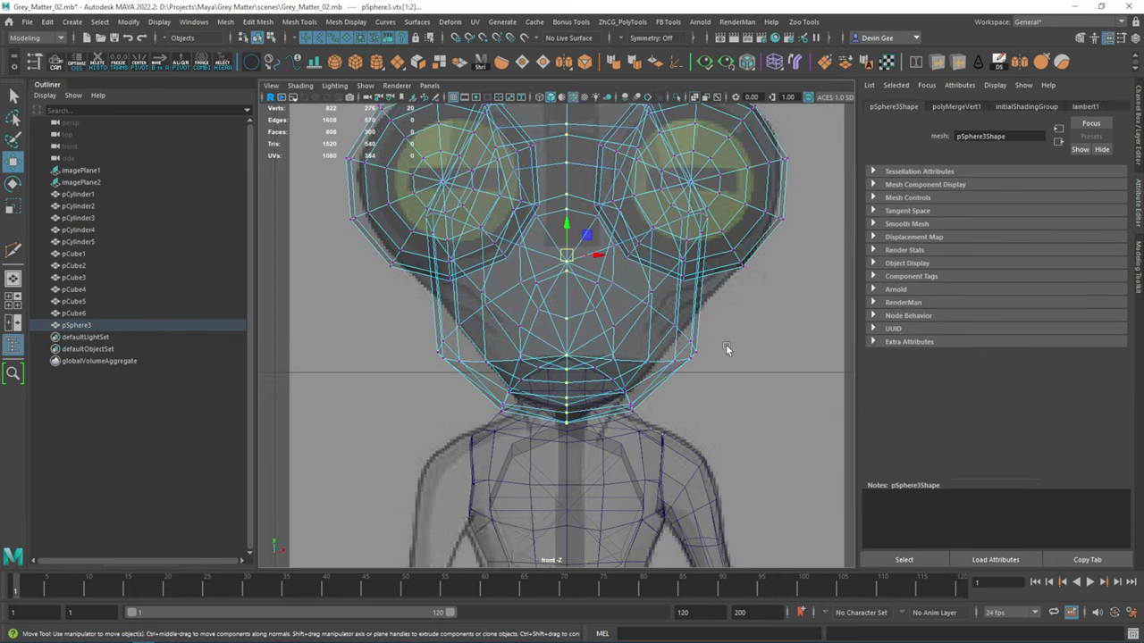
{"action": "left_click", "coordinate": [500, 358]}
{"action": "key", "text": "r"}
{"action": "left_click_drag", "start_coordinate": [637, 364], "coordinate": [584, 312]}
{"action": "middle_click_drag", "start_coordinate": [584, 312], "coordinate": [605, 322], "text": "alt"}
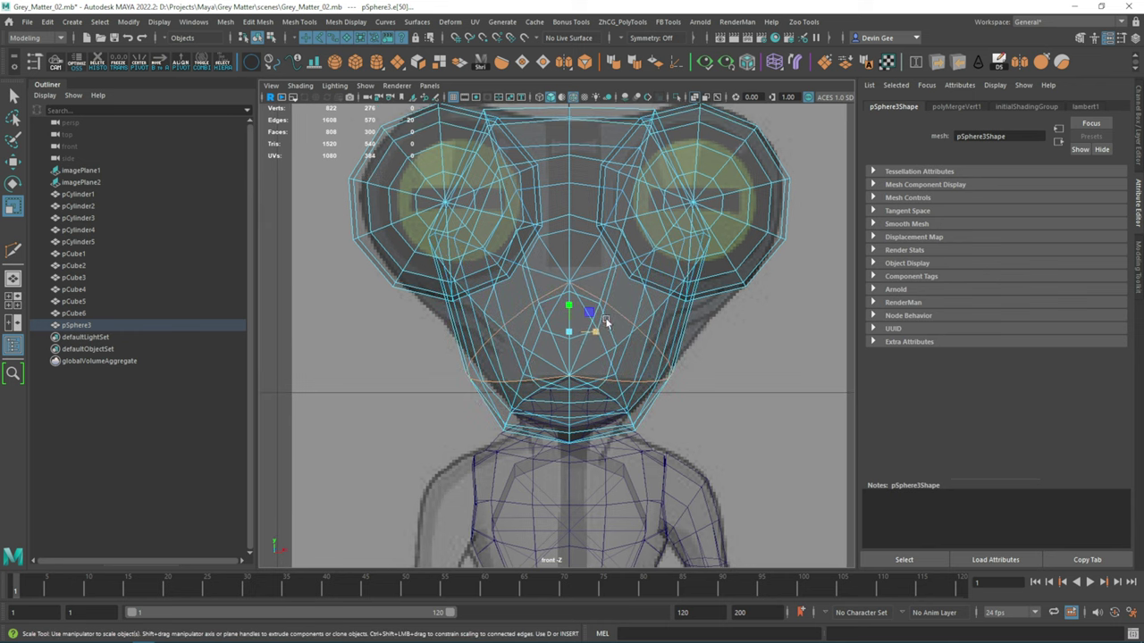
{"action": "scroll", "coordinate": [599, 311], "scroll_direction": "down", "scroll_amount": 3}
{"action": "key", "text": "space"}
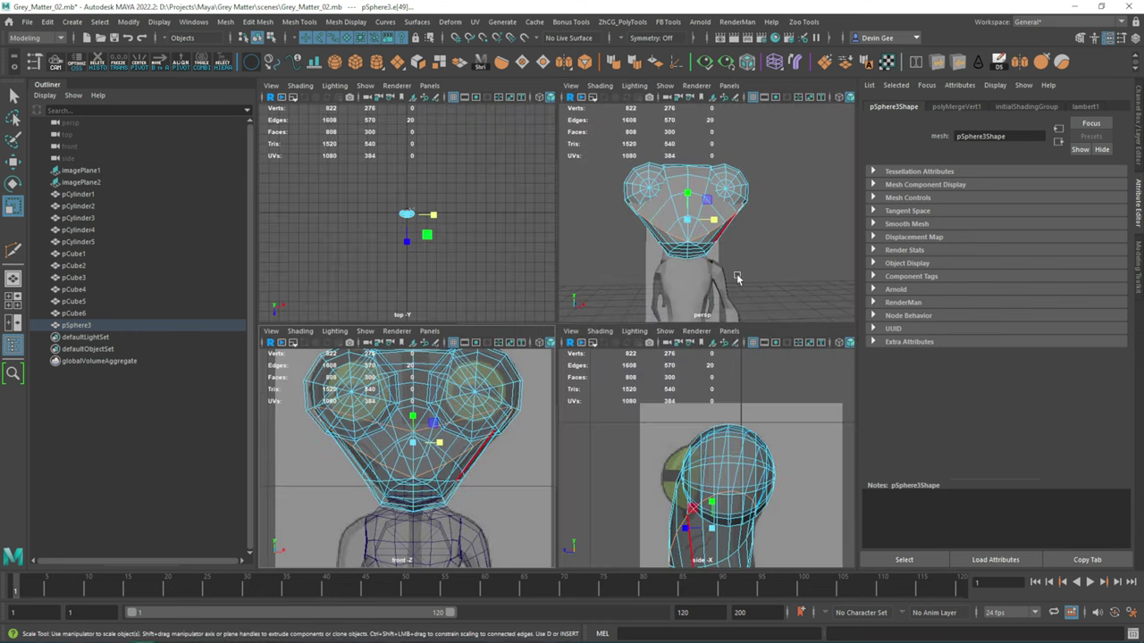
{"action": "key", "text": "space"}
{"action": "mouse_move", "coordinate": [736, 274]}
{"action": "left_mouse_down", "text": "alt"}
{"action": "mouse_move", "coordinate": [491, 272]}
{"action": "mouse_move", "coordinate": [593, 311]}
{"action": "mouse_move", "coordinate": [619, 290]}
{"action": "mouse_move", "coordinate": [529, 319]}
{"action": "mouse_move", "coordinate": [705, 286]}
{"action": "mouse_move", "coordinate": [613, 309]}
{"action": "mouse_move", "coordinate": [582, 345]}
{"action": "mouse_move", "coordinate": [460, 375]}
{"action": "mouse_move", "coordinate": [542, 347]}
{"action": "left_mouse_up", "text": "alt"}
{"action": "key", "text": "F8"}
- Select the torso and frame it for shoulder editing
{"action": "left_click", "coordinate": [533, 205]}
{"action": "key", "text": "f"}
{"action": "mouse_move", "coordinate": [534, 206]}
{"action": "left_mouse_down", "text": "alt"}
{"action": "mouse_move", "coordinate": [469, 262]}
{"action": "mouse_move", "coordinate": [604, 307]}
{"action": "mouse_move", "coordinate": [507, 294]}
{"action": "mouse_move", "coordinate": [582, 307]}
{"action": "mouse_move", "coordinate": [572, 268]}
{"action": "left_mouse_up", "text": "alt"}
{"action": "left_click", "coordinate": [617, 206]}
{"action": "left_click", "coordinate": [542, 189]}
{"action": "key", "text": "f"}
{"action": "scroll", "coordinate": [495, 223], "scroll_direction": "up", "scroll_amount": 5}
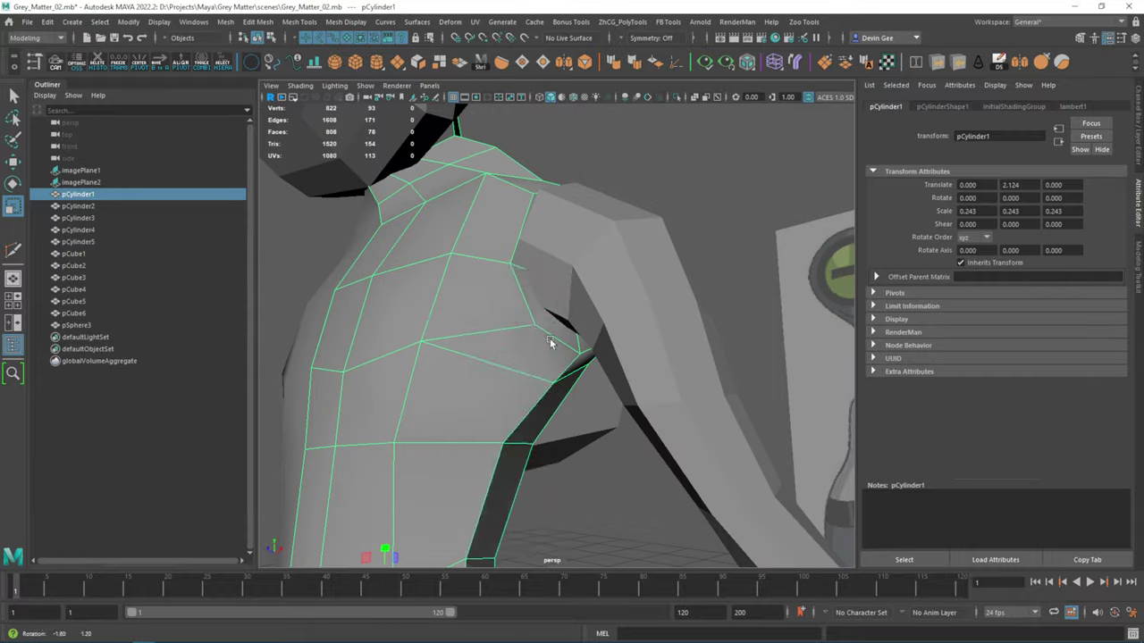
{"action": "key", "text": "F11"}
{"action": "left_click", "coordinate": [531, 304]}
{"action": "left_click_drag", "start_coordinate": [537, 312], "coordinate": [560, 353], "text": "alt"}
{"action": "left_click", "coordinate": [561, 360]}
- Move the shoulder vertices to reshape the torso's shoulder
{"action": "key", "text": "F9"}
{"action": "left_click", "coordinate": [480, 280]}
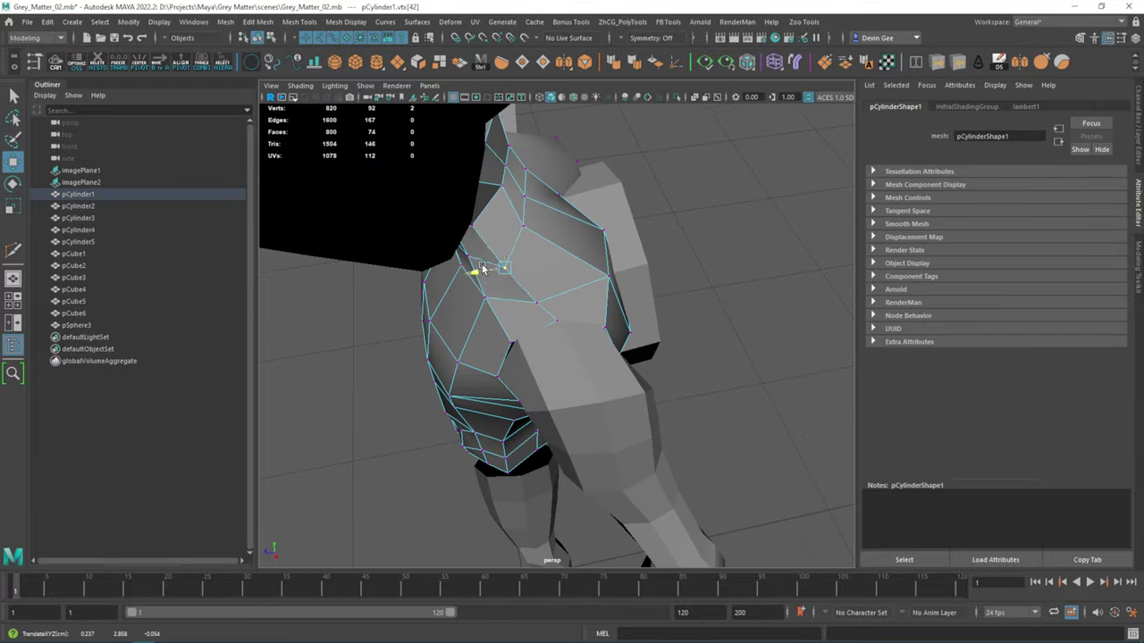
{"action": "left_click_drag", "start_coordinate": [480, 280], "coordinate": [562, 251], "text": "alt"}
{"action": "mouse_move", "coordinate": [524, 215]}
{"action": "left_mouse_down", "text": "alt"}
{"action": "mouse_move", "coordinate": [475, 235]}
{"action": "mouse_move", "coordinate": [620, 327]}
{"action": "mouse_move", "coordinate": [565, 218]}
{"action": "mouse_move", "coordinate": [572, 259]}
{"action": "mouse_move", "coordinate": [626, 305]}
{"action": "left_mouse_up", "text": "alt"}
{"action": "left_click", "coordinate": [565, 218]}
{"action": "left_click", "coordinate": [626, 305]}
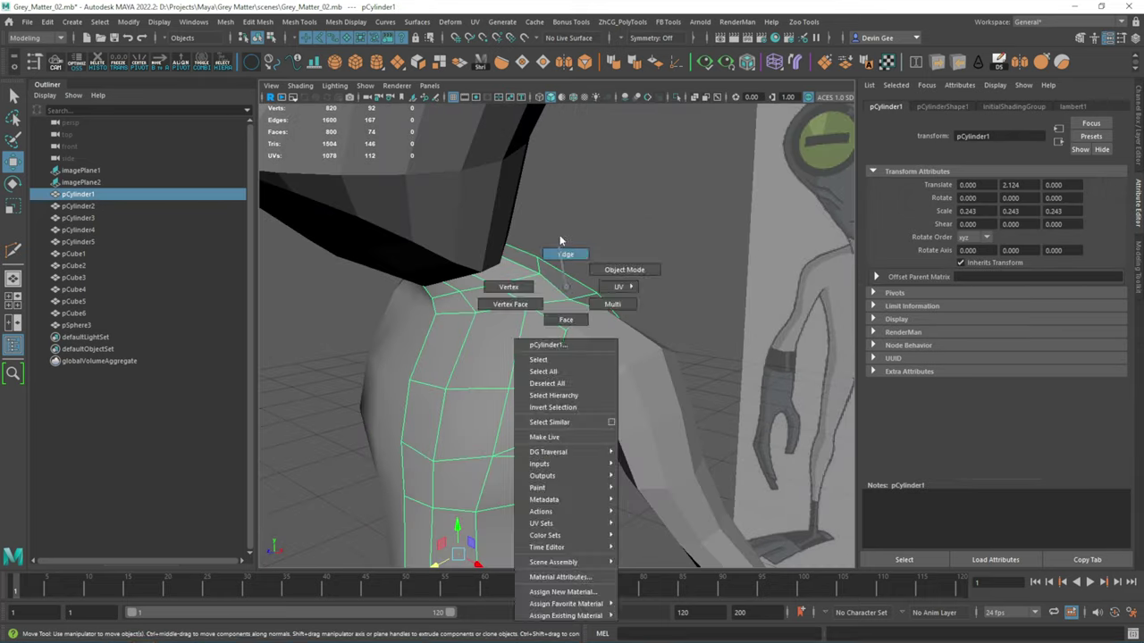
- Extrude the selected shoulder faces outward, then return to object mode
{"action": "right_click_drag", "start_coordinate": [572, 260], "coordinate": [546, 259]}
{"action": "left_click", "coordinate": [587, 357]}
{"action": "mouse_move", "coordinate": [587, 358]}
{"action": "left_mouse_down", "text": "alt"}
{"action": "mouse_move", "coordinate": [572, 339]}
{"action": "mouse_move", "coordinate": [711, 225]}
{"action": "mouse_move", "coordinate": [558, 295]}
{"action": "mouse_move", "coordinate": [571, 268]}
{"action": "mouse_move", "coordinate": [606, 349]}
{"action": "mouse_move", "coordinate": [523, 393]}
{"action": "left_mouse_up", "text": "alt"}
{"action": "left_click", "coordinate": [622, 304]}
{"action": "left_click", "coordinate": [623, 308]}
{"action": "key", "text": "ctrl+e"}
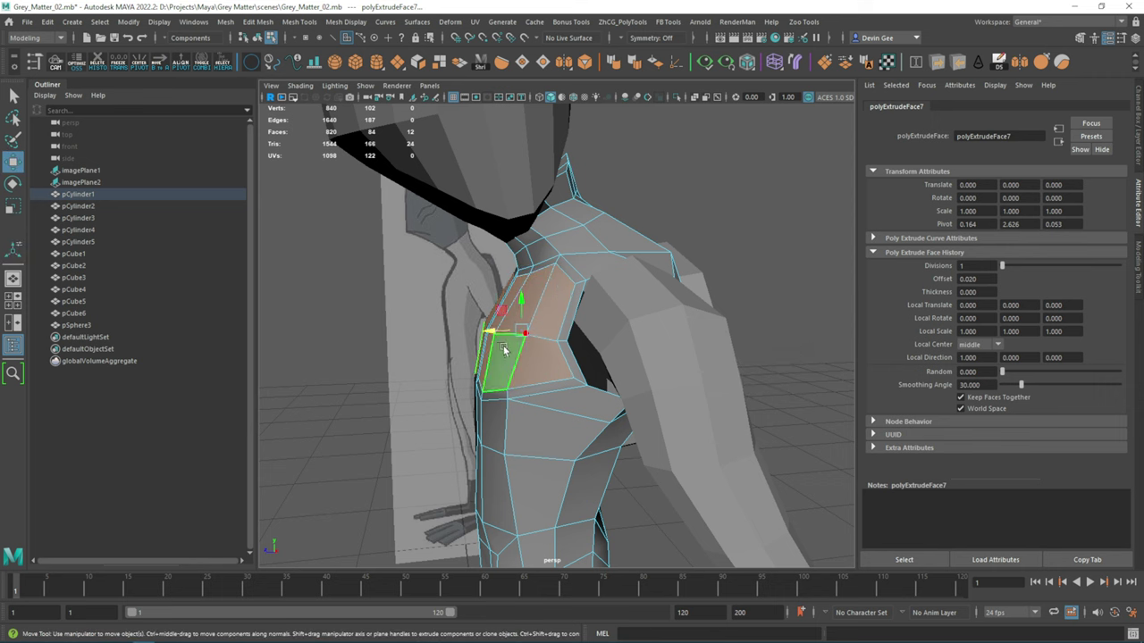
{"action": "mouse_move", "coordinate": [488, 335]}
{"action": "left_mouse_down", "text": "alt"}
{"action": "mouse_move", "coordinate": [549, 330]}
{"action": "mouse_move", "coordinate": [554, 339]}
{"action": "mouse_move", "coordinate": [610, 141]}
{"action": "left_mouse_up", "text": "alt"}
{"action": "key", "text": "F8"}
{"action": "left_click", "coordinate": [511, 358]}
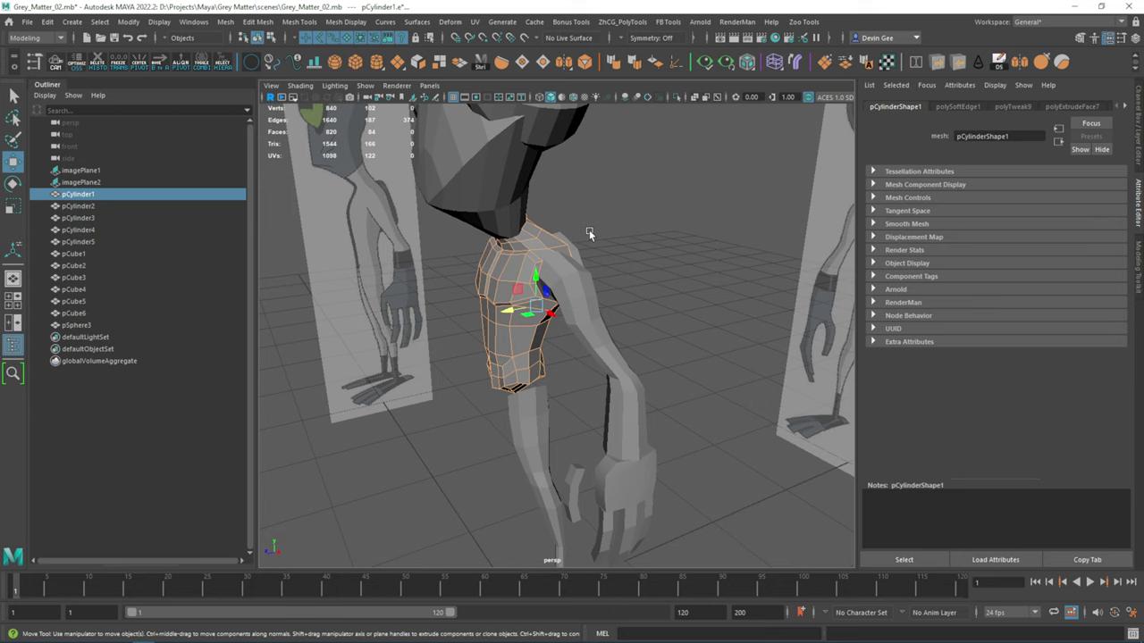